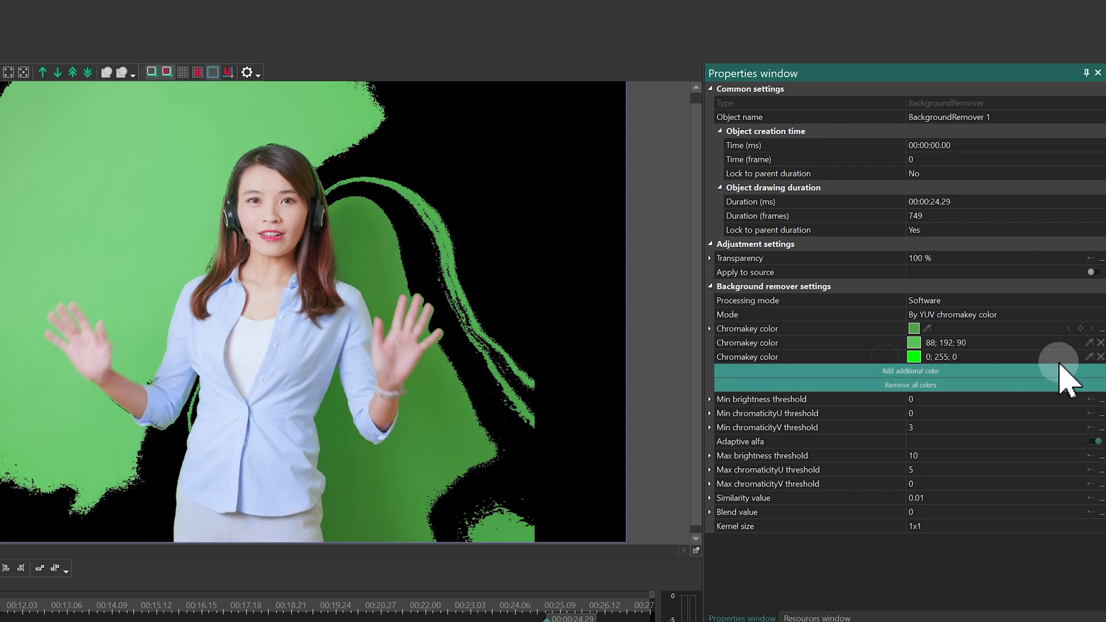
Eyedrop three leftover green shades, including a darker patch, and add them as key colours.
click(457, 297)
click(319, 371)
click(839, 372)
click(1089, 370)
click(421, 247)
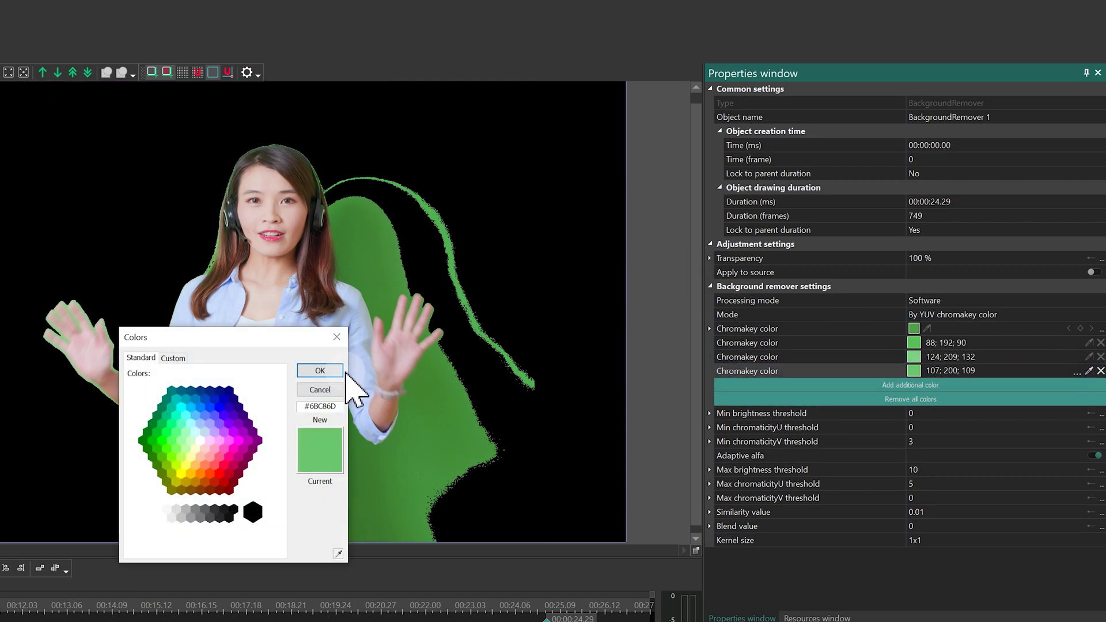
click(320, 370)
click(1057, 385)
click(1089, 385)
click(496, 328)
click(320, 370)
Add three more sampled green shades as key colours, ending with the last remaining green.
click(1065, 398)
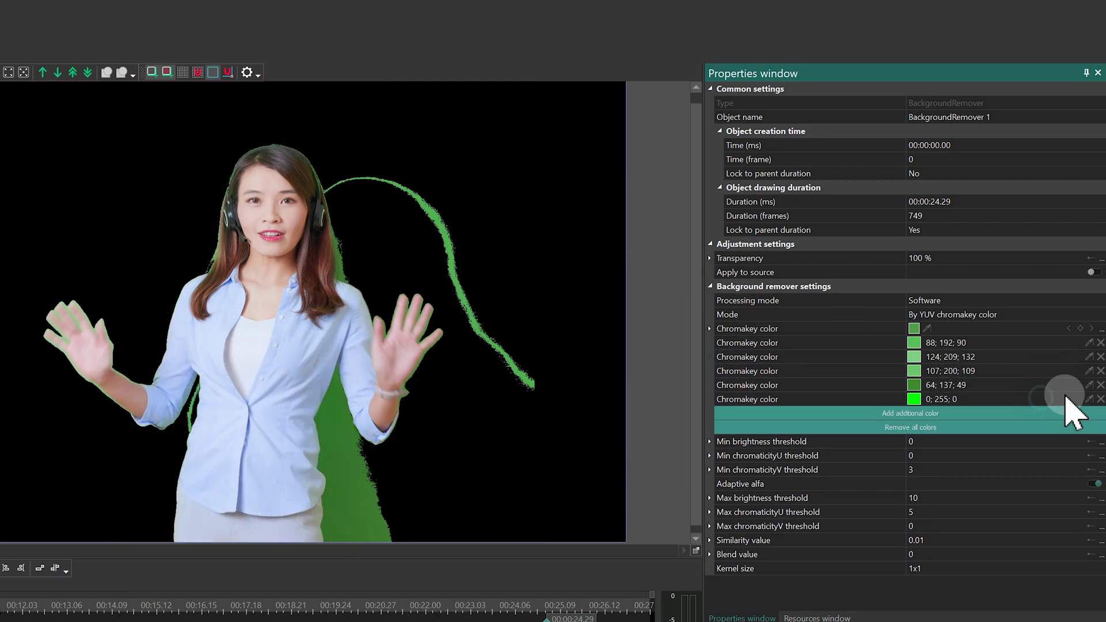
click(1089, 399)
click(458, 260)
click(320, 371)
click(1065, 413)
click(1089, 413)
click(465, 434)
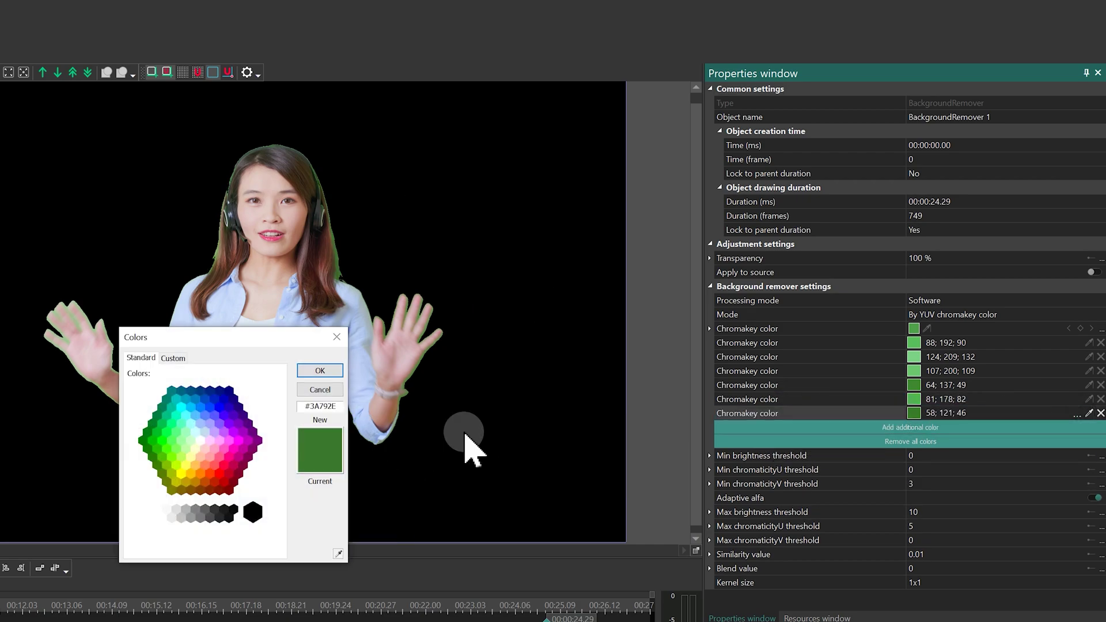
click(320, 370)
click(899, 427)
click(1090, 427)
click(346, 262)
click(320, 370)
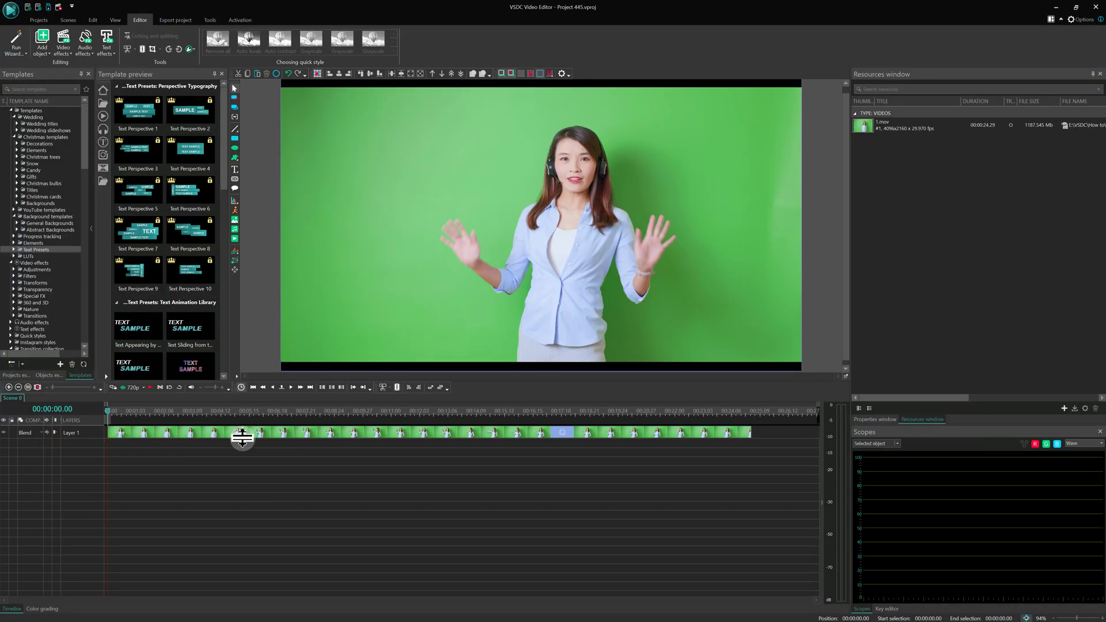
Open the presenter clip's object timeline and bring up Video effects > Transforms.
click(242, 439)
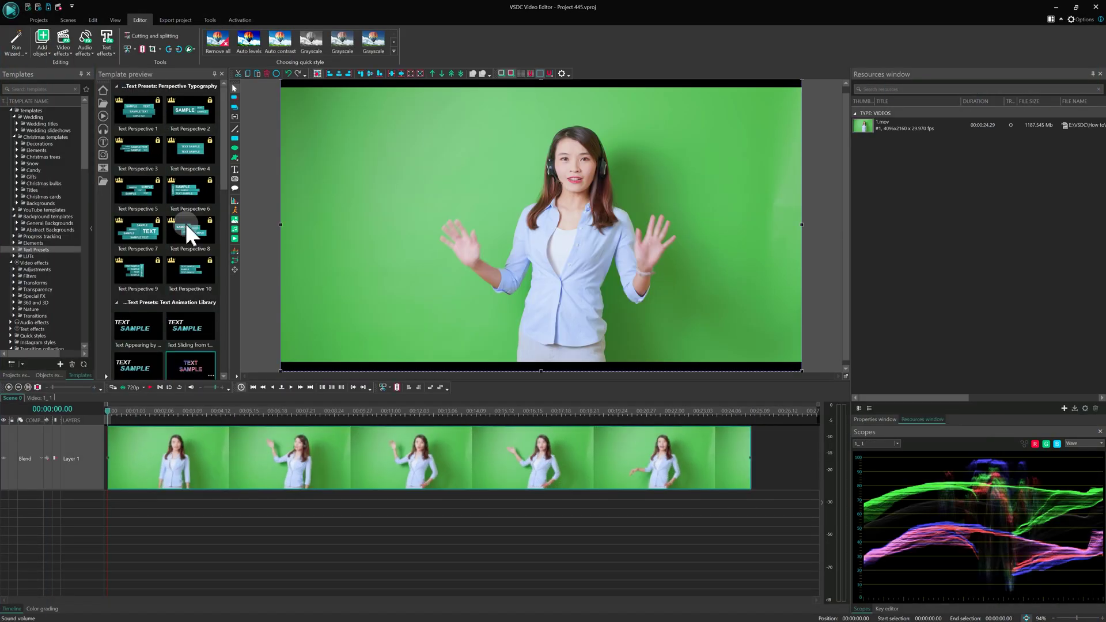
double_click(299, 292)
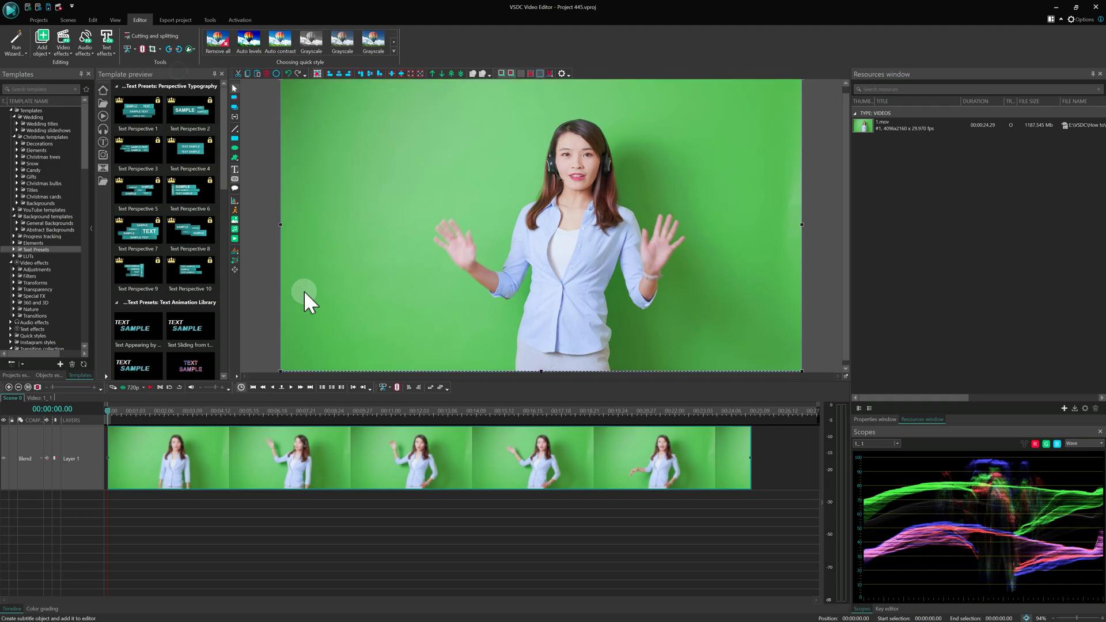
click(278, 455)
click(166, 456)
right_click(230, 459)
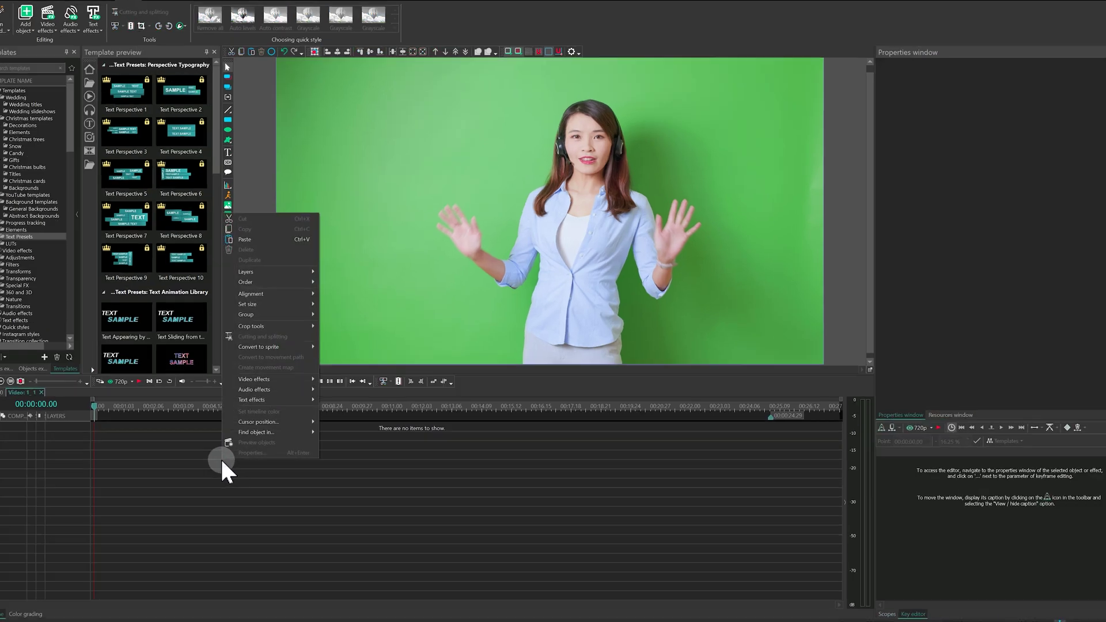
mouse_move(288, 387)
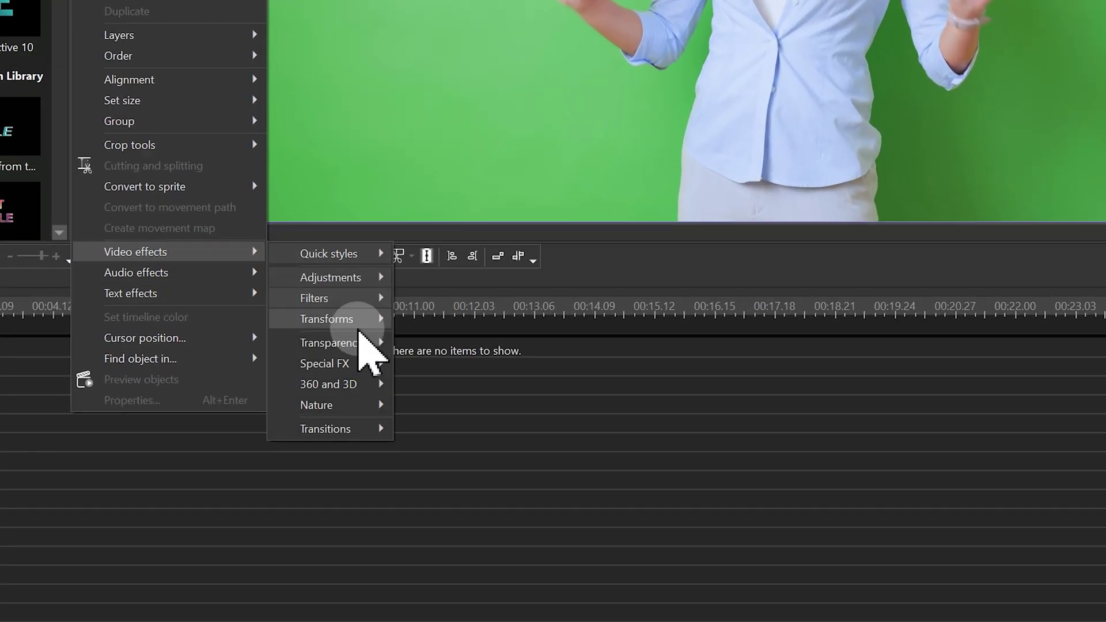
click(359, 326)
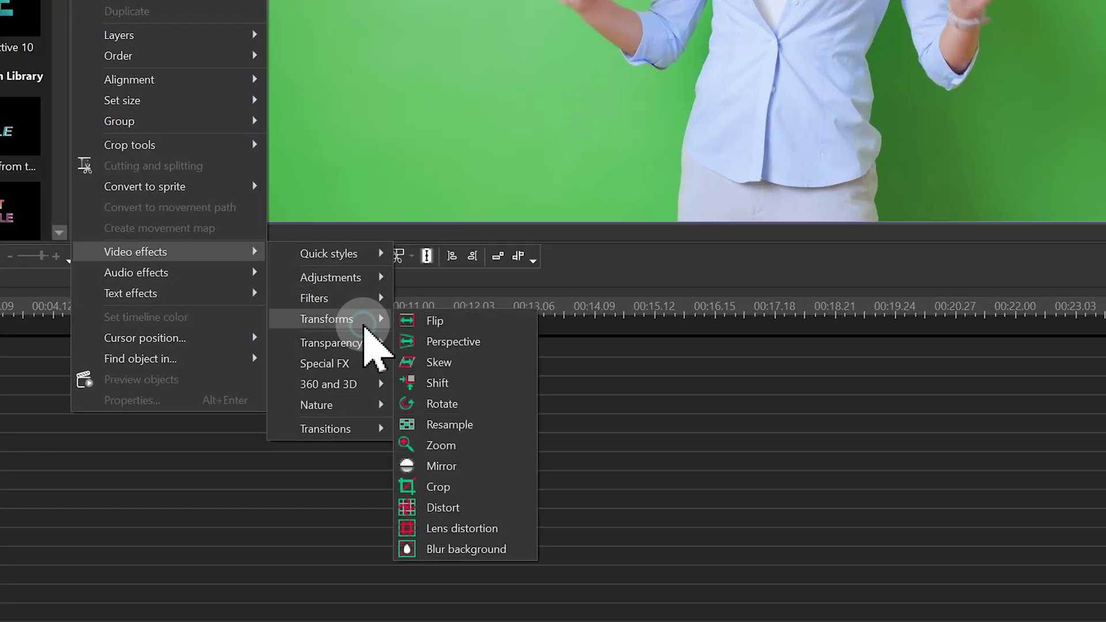
Add a Crop effect to the clip and set its crop mode to Crop borders.
click(481, 485)
click(927, 189)
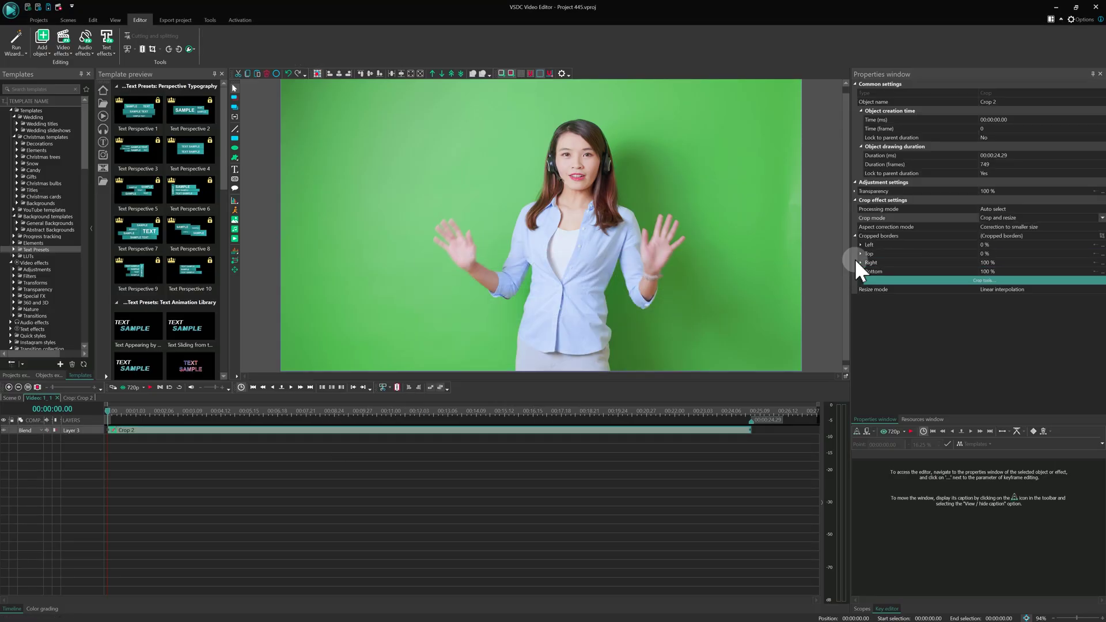
click(1047, 219)
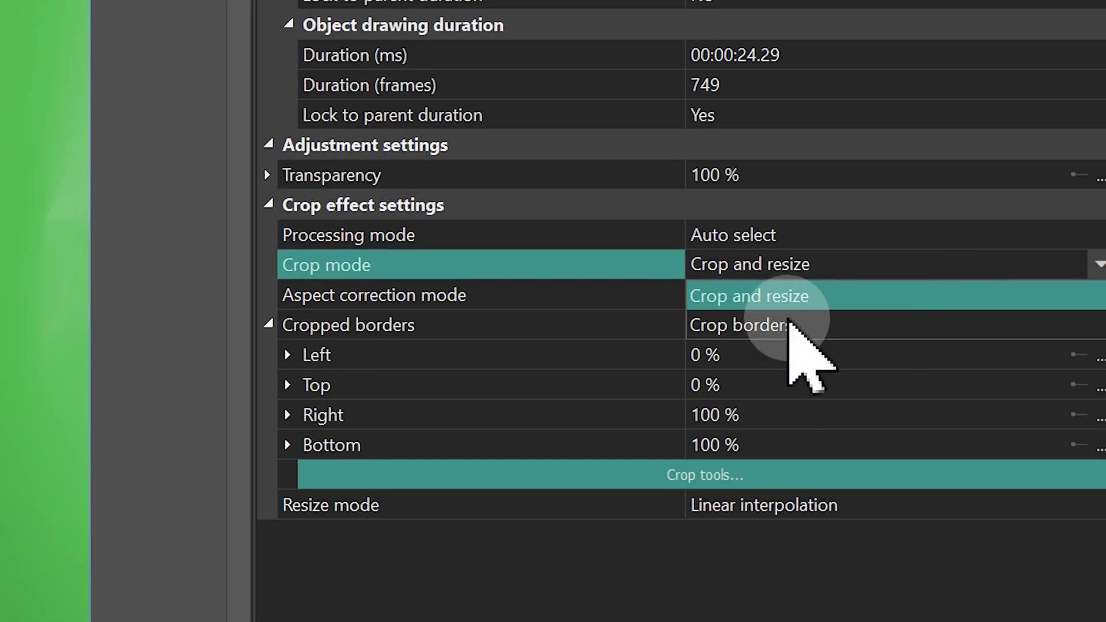
click(789, 326)
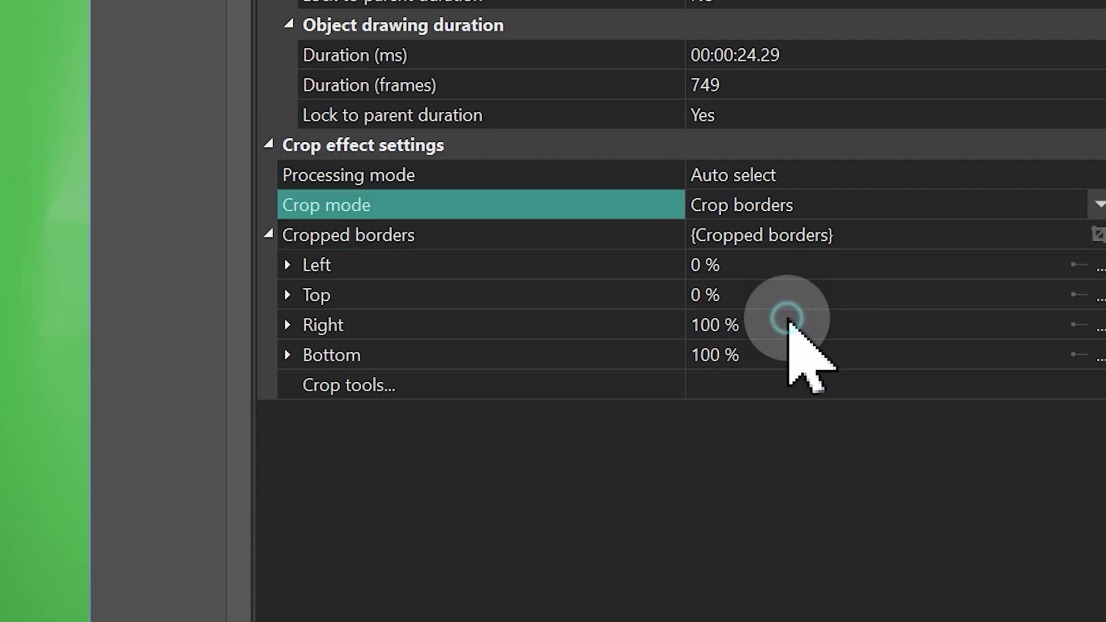
Drag the crop edges to Left 17.448 % and Right 88.854 % and apply the effect.
click(759, 392)
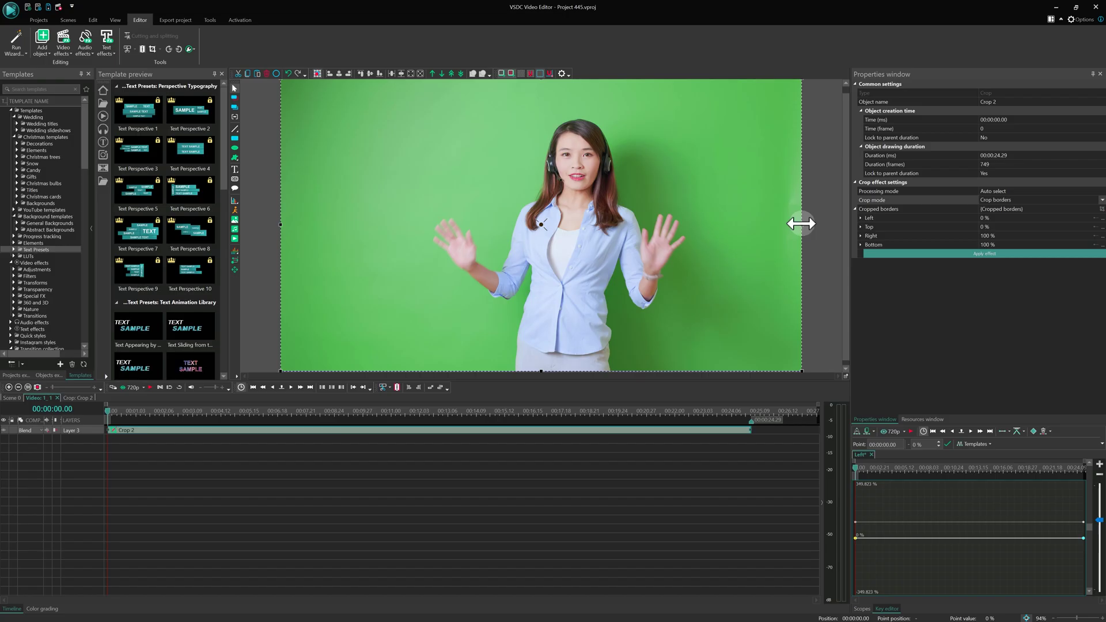
drag(803, 224, 749, 231)
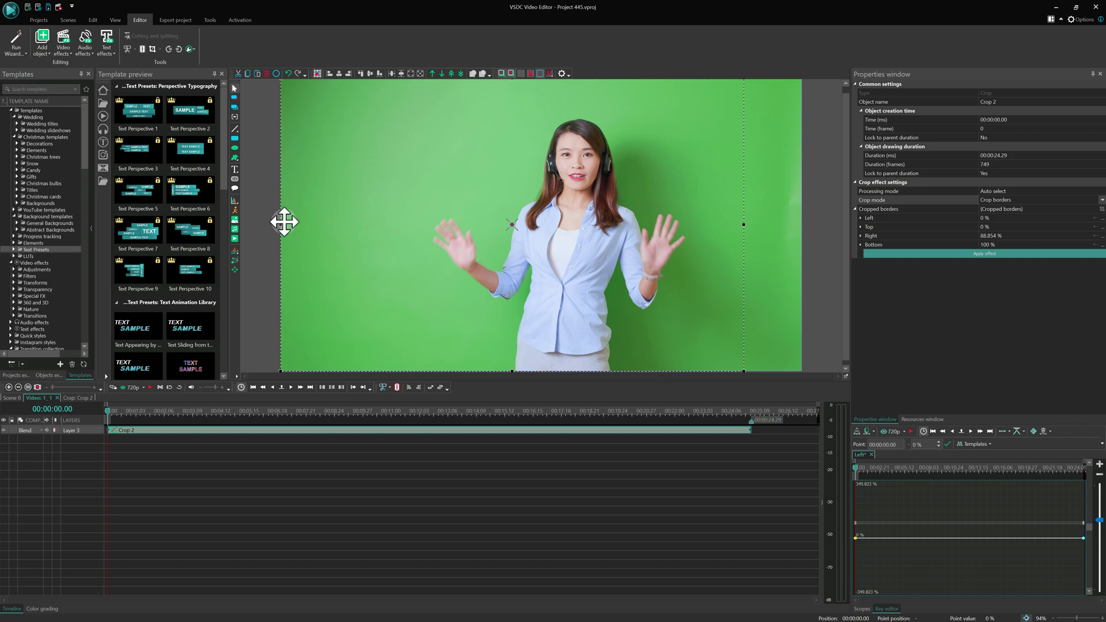
drag(282, 225, 371, 225)
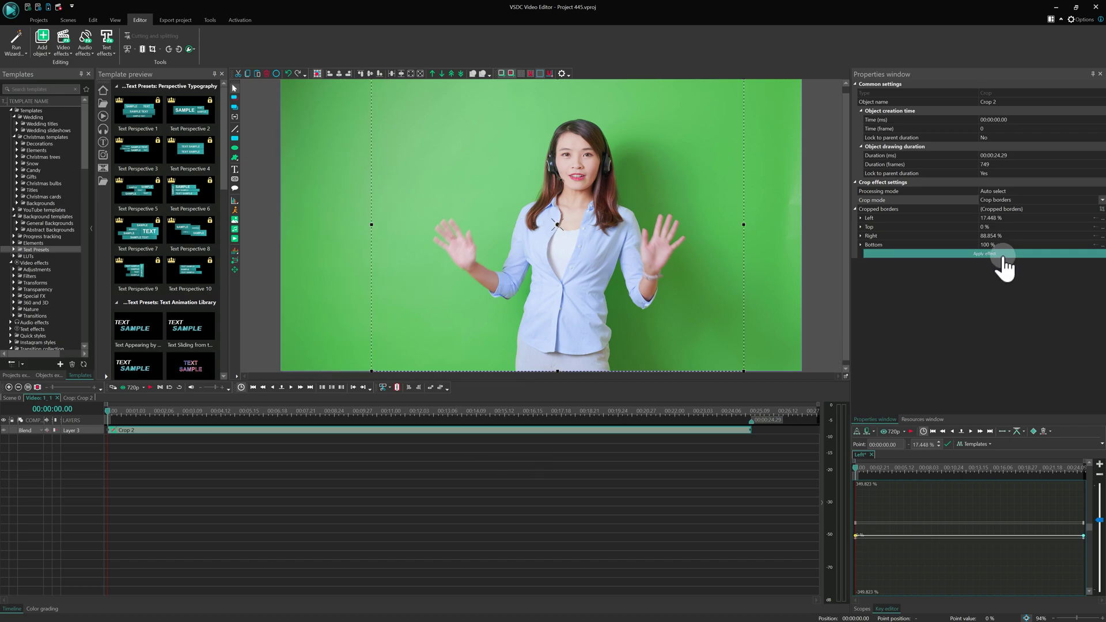
click(1004, 254)
Scrub the timeline to preview the cropped clip at a later moment and near the start.
drag(237, 414, 617, 414)
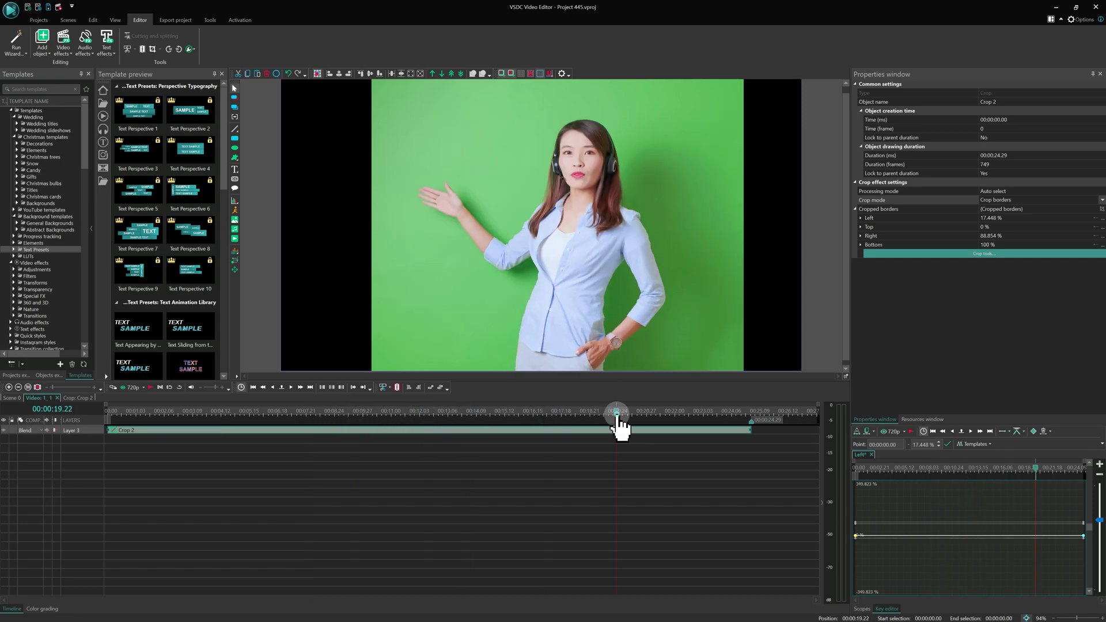
click(111, 412)
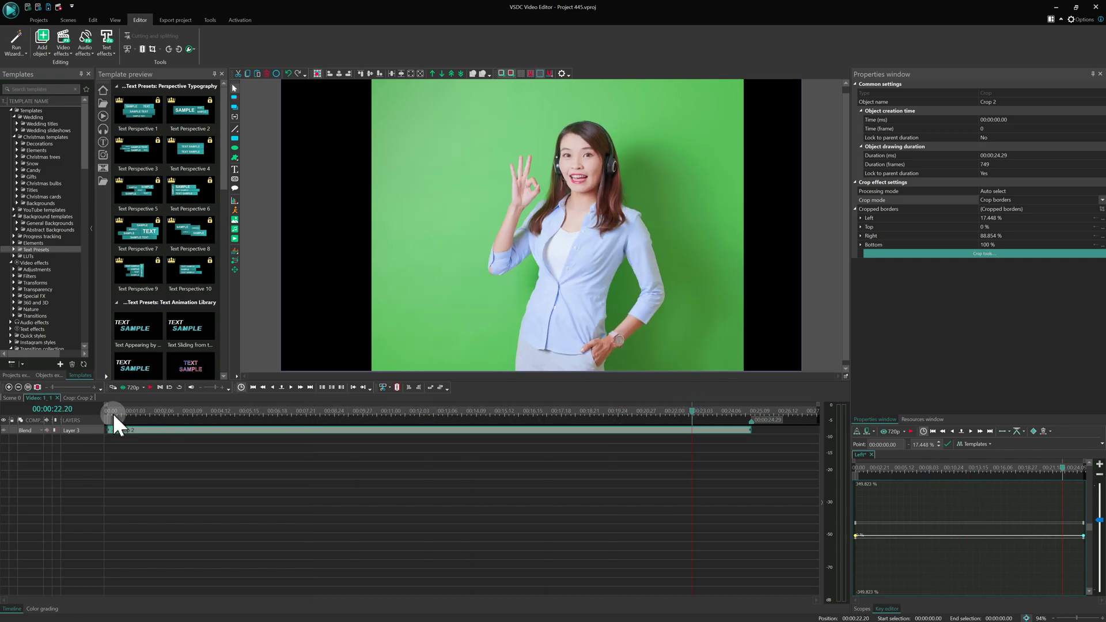
click(125, 410)
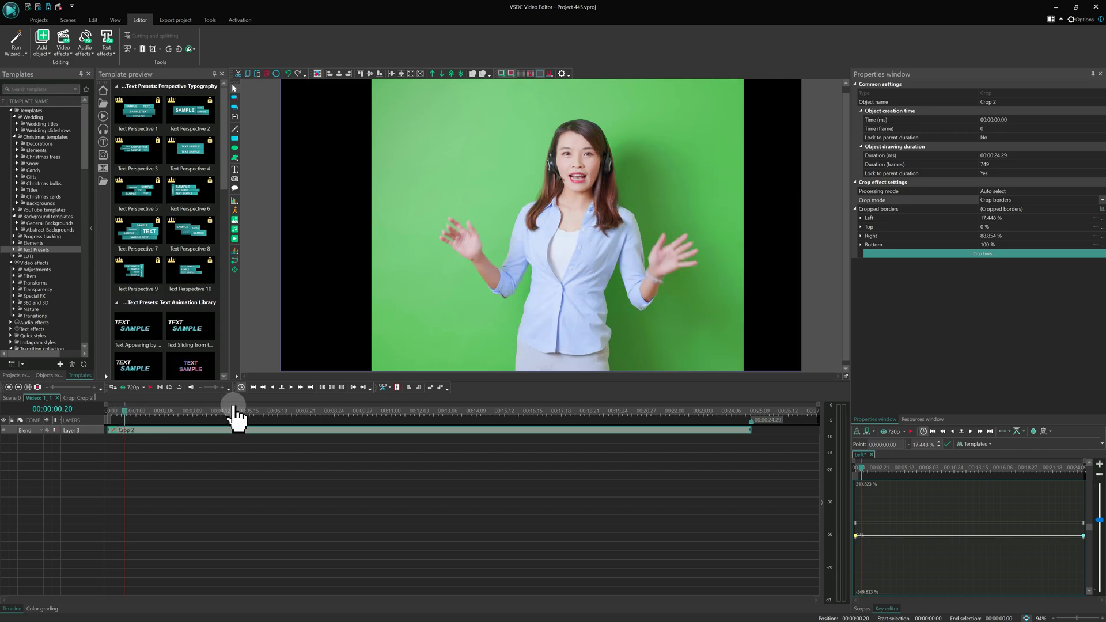
Add a Background remover from Video effects > Transparency and open its Mode choices.
right_click(268, 453)
mouse_move(339, 381)
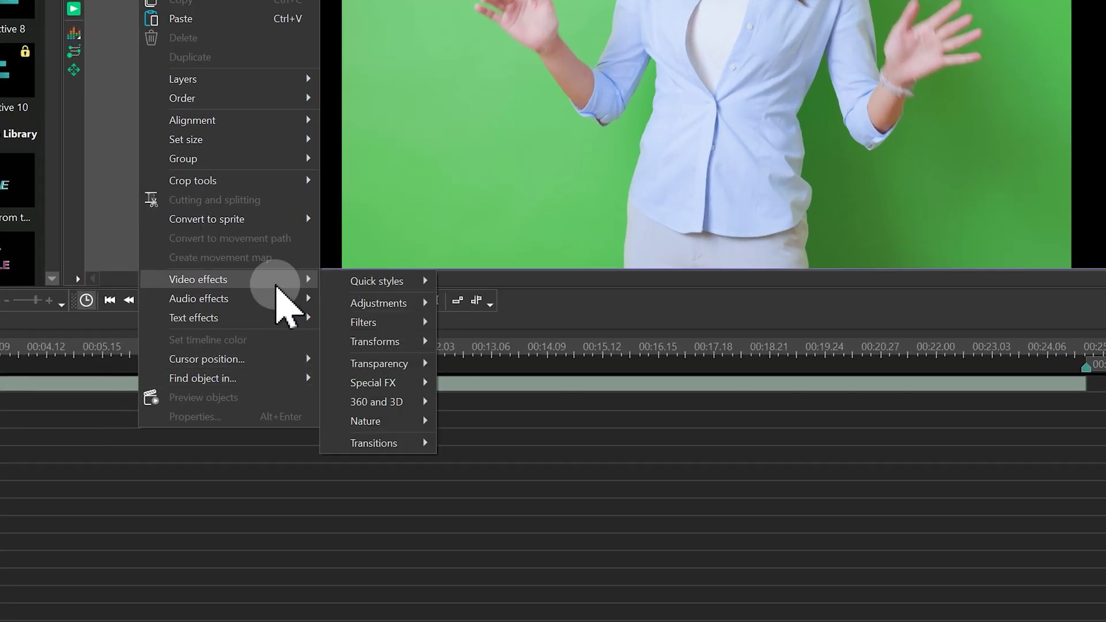
mouse_move(398, 363)
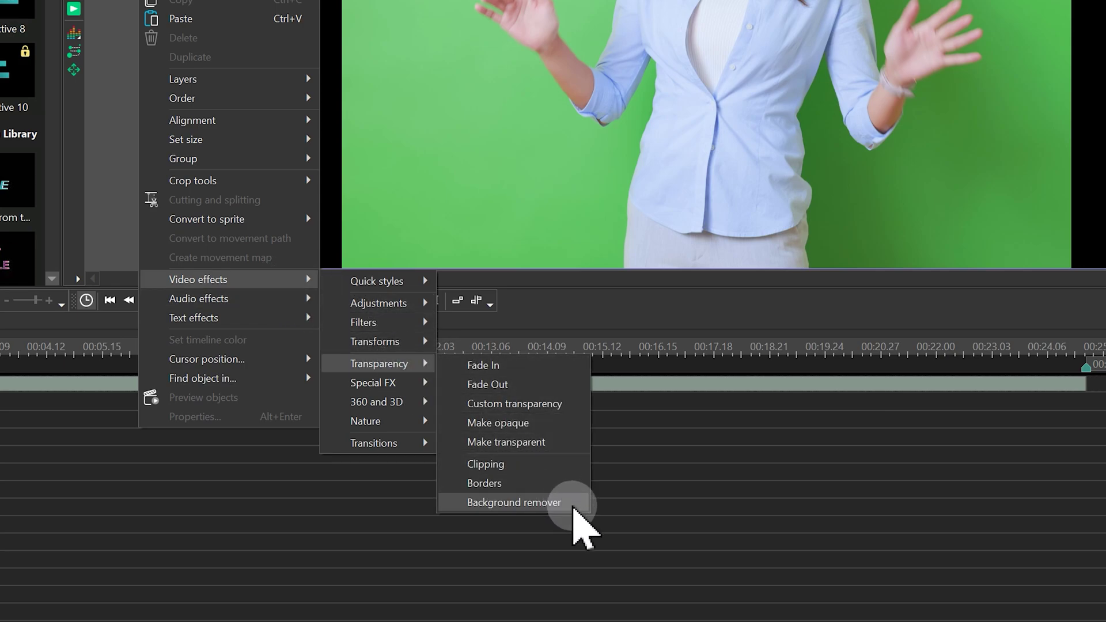
click(574, 505)
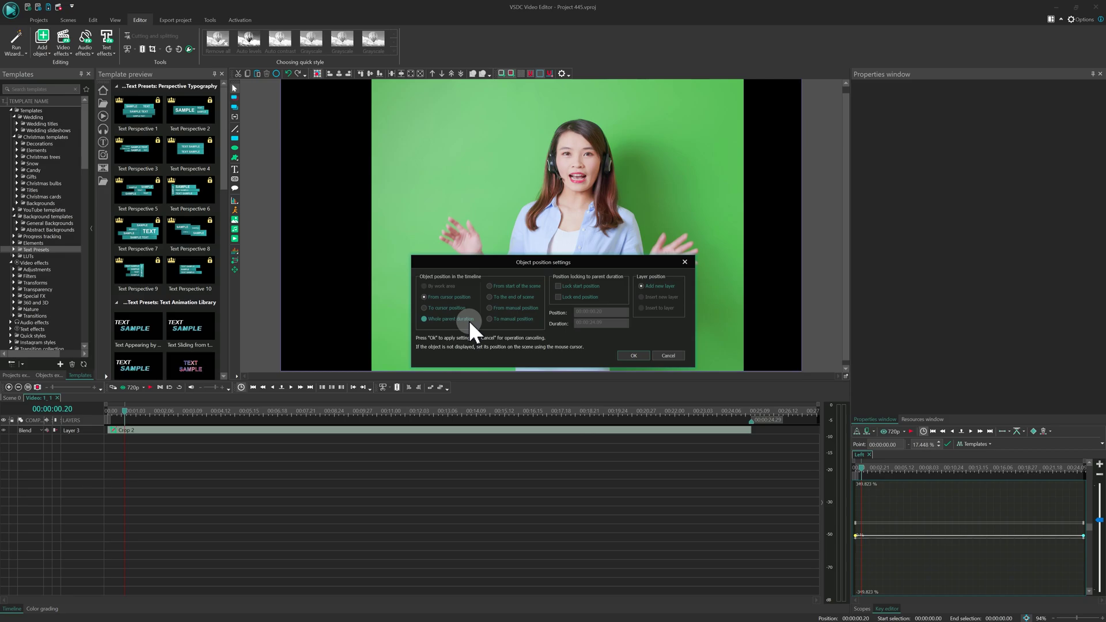
click(634, 355)
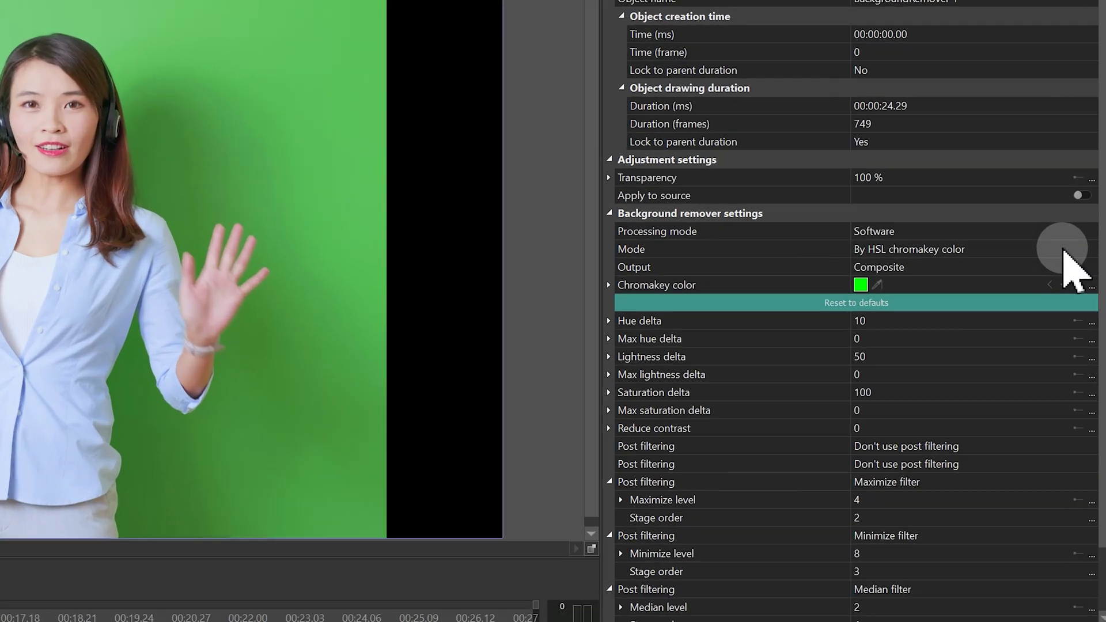
click(1095, 227)
click(1094, 227)
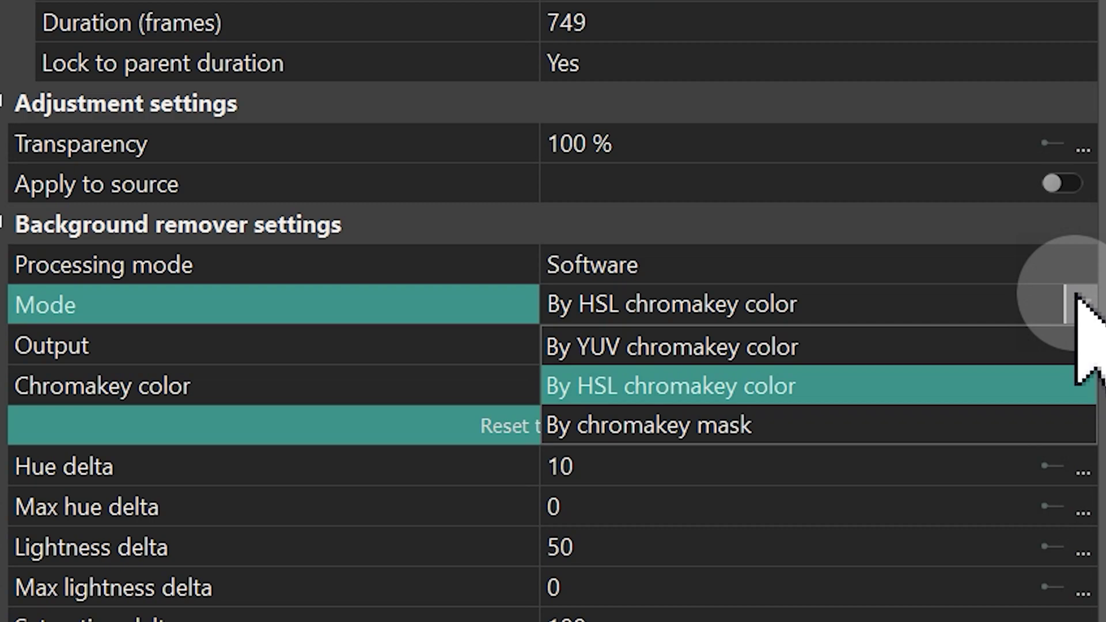
Switch to YUV chromakey mode and set Min brightness 0, Min chromaticityU 0, Min chromaticityV 3.
click(707, 353)
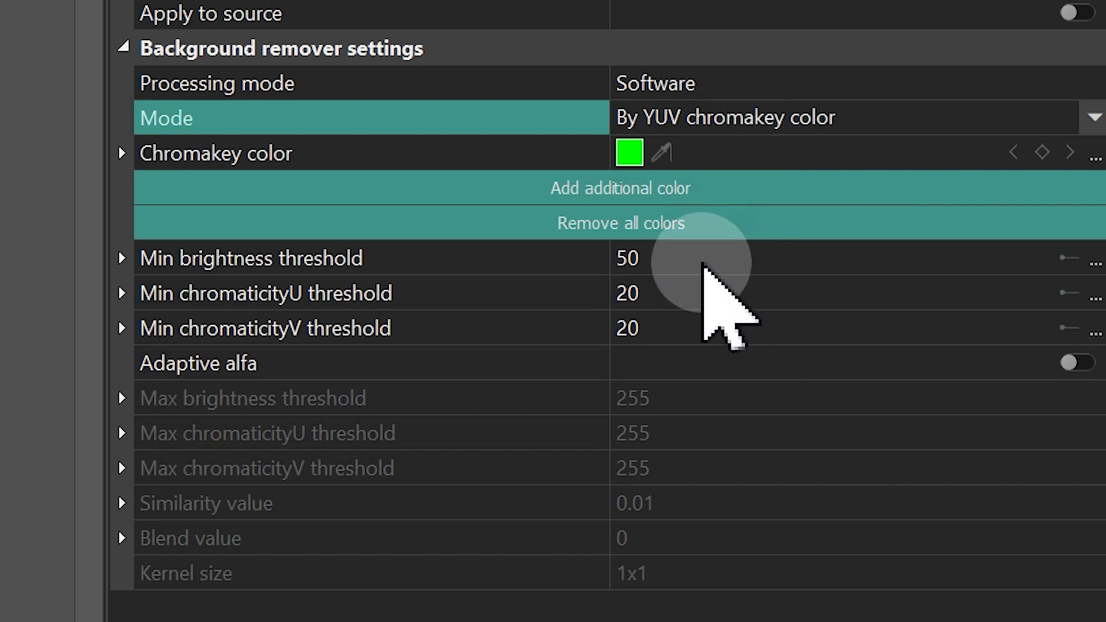
click(709, 468)
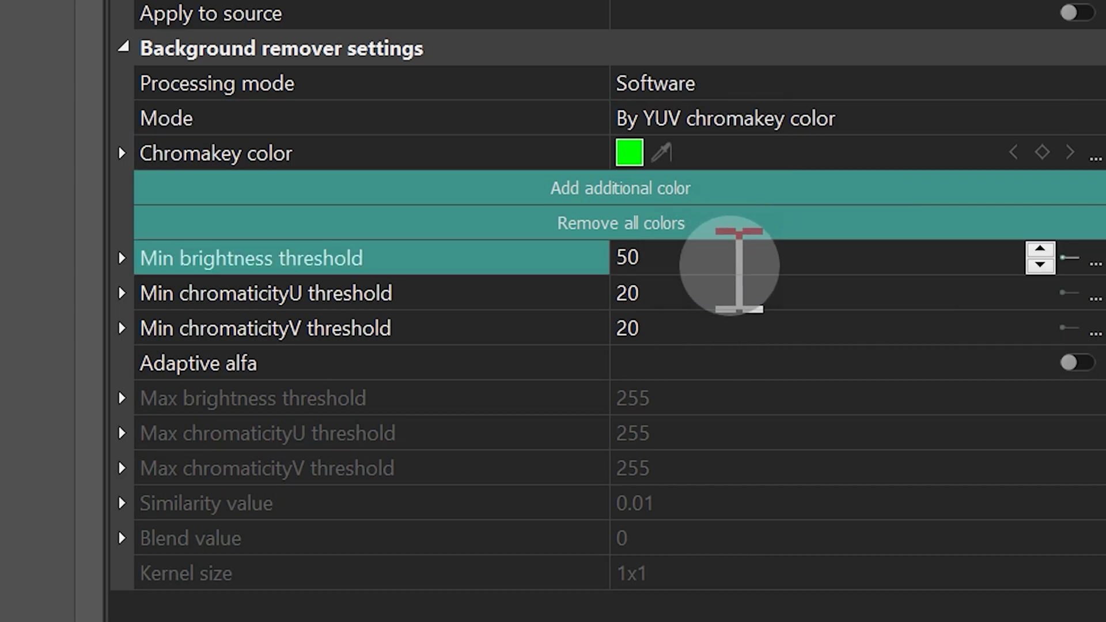
key(ctrl+a)
text(0)
click(699, 293)
key(ctrl+a)
text(0)
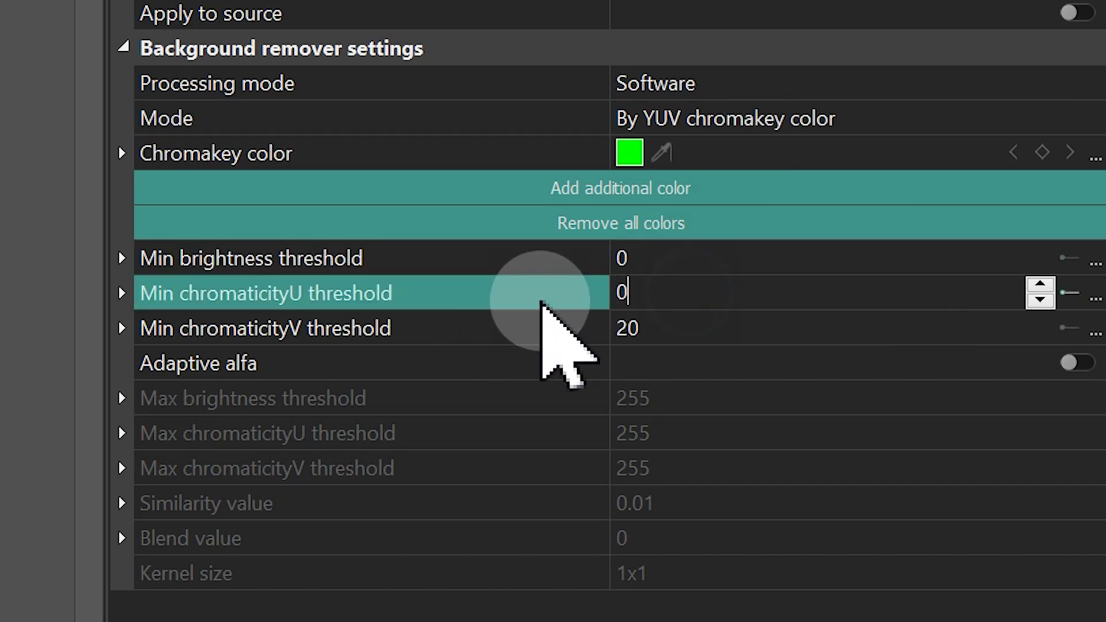
click(715, 327)
key(ctrl+a)
text(3)
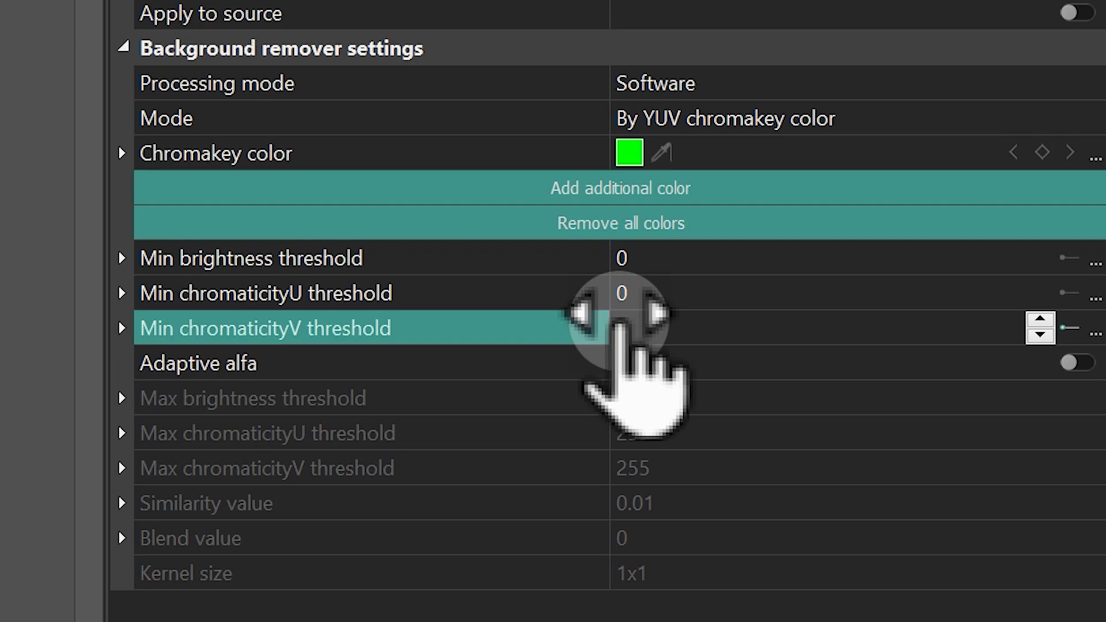
Turn on adaptive alpha and set the maximum brightness, chromaticity U and V thresholds to 10, 5, 0.
click(1077, 363)
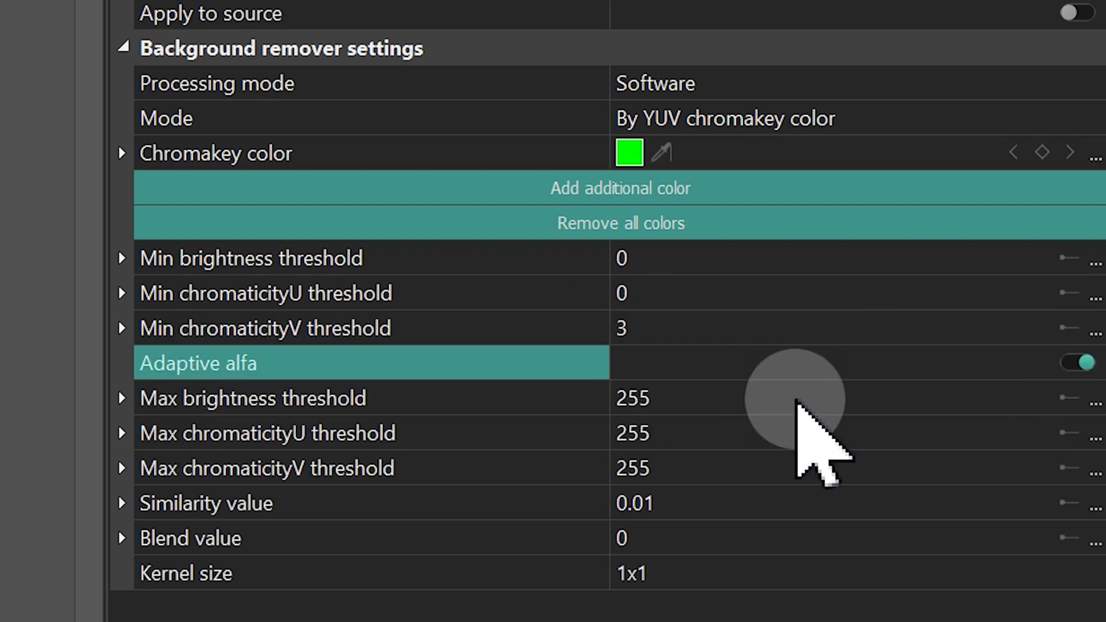
click(790, 406)
text(10)
click(696, 426)
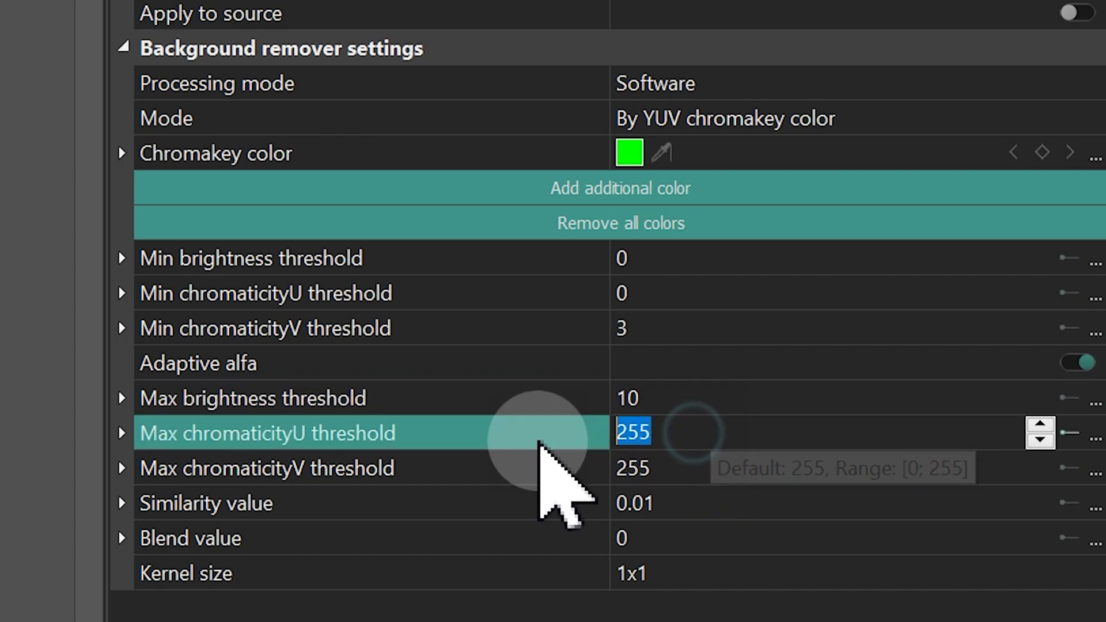
text(5)
click(683, 460)
text(0)
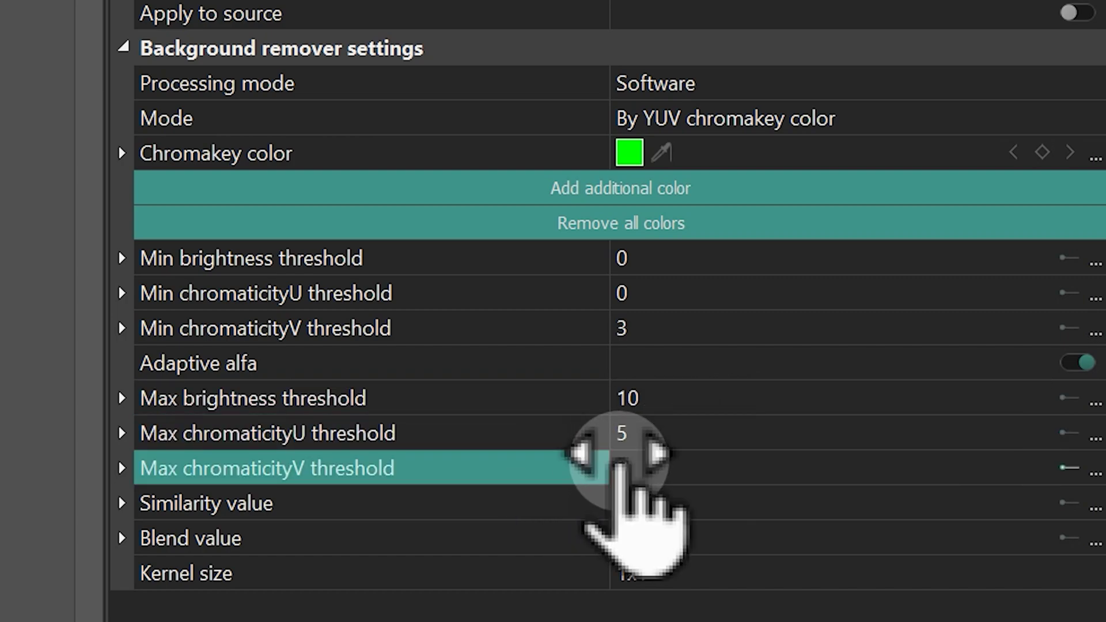
click(661, 153)
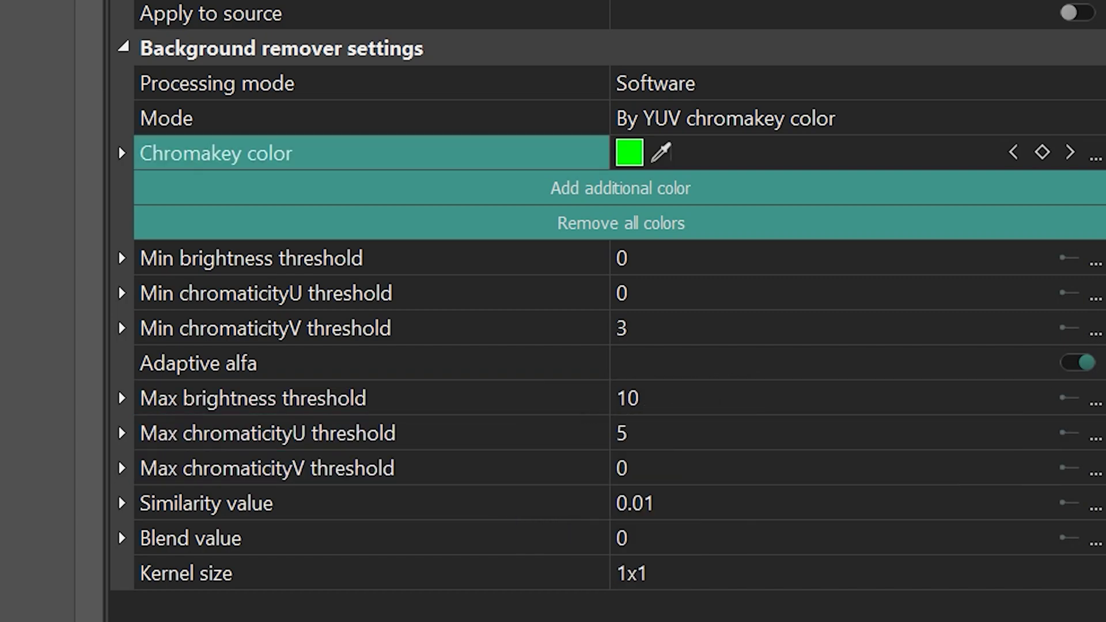
Eyedrop the backdrop green as chromakey colour, then add a second shade and the lighter top-left green.
click(605, 470)
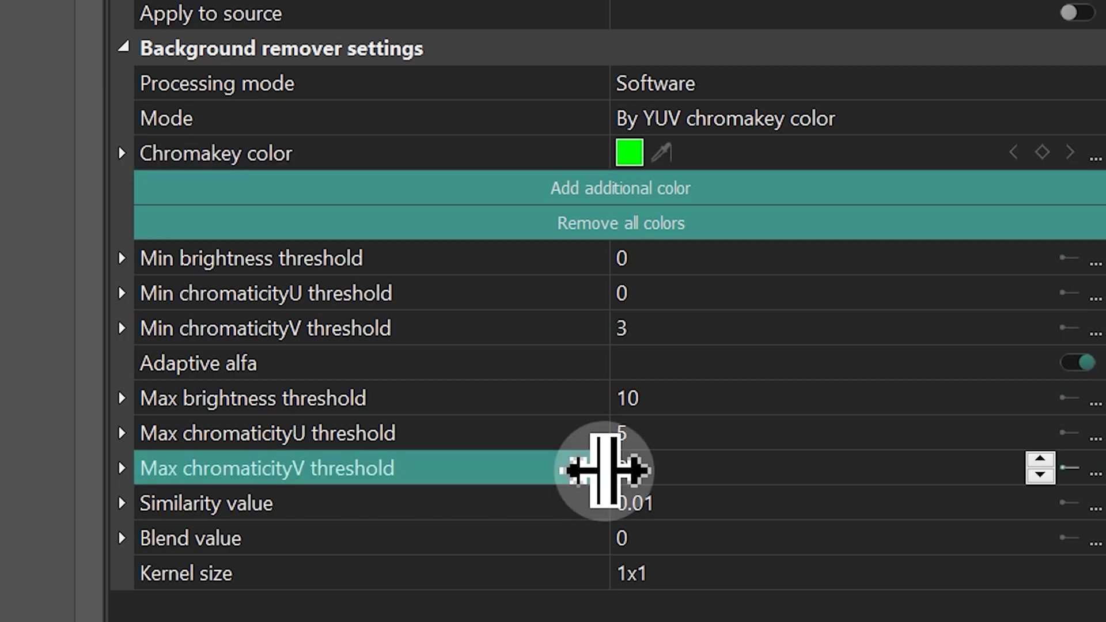
click(663, 149)
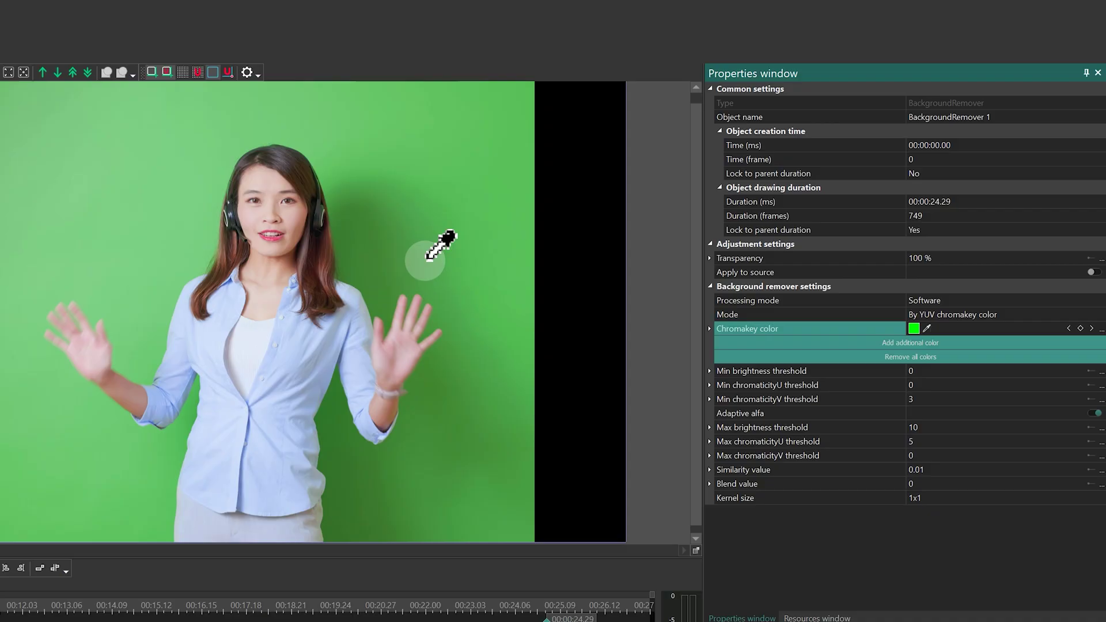
click(424, 267)
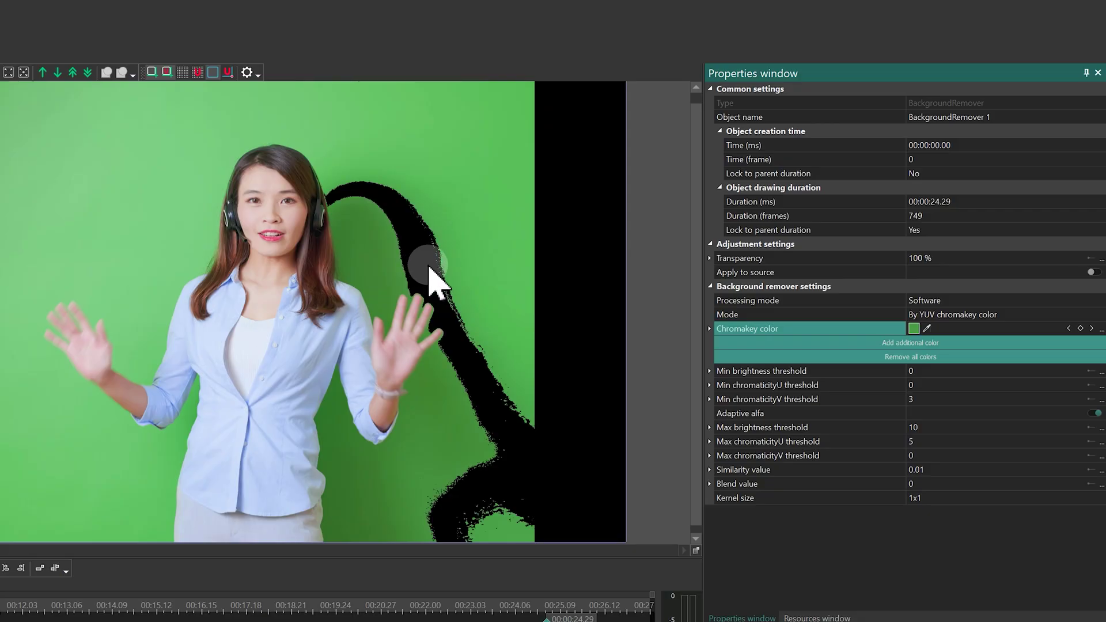
click(938, 343)
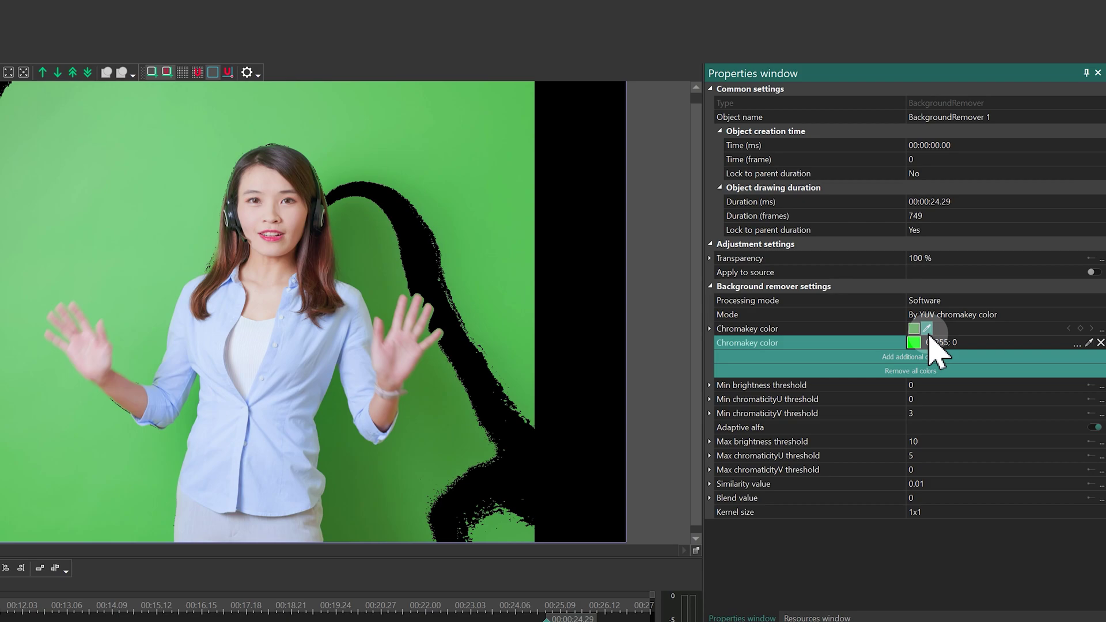
click(507, 210)
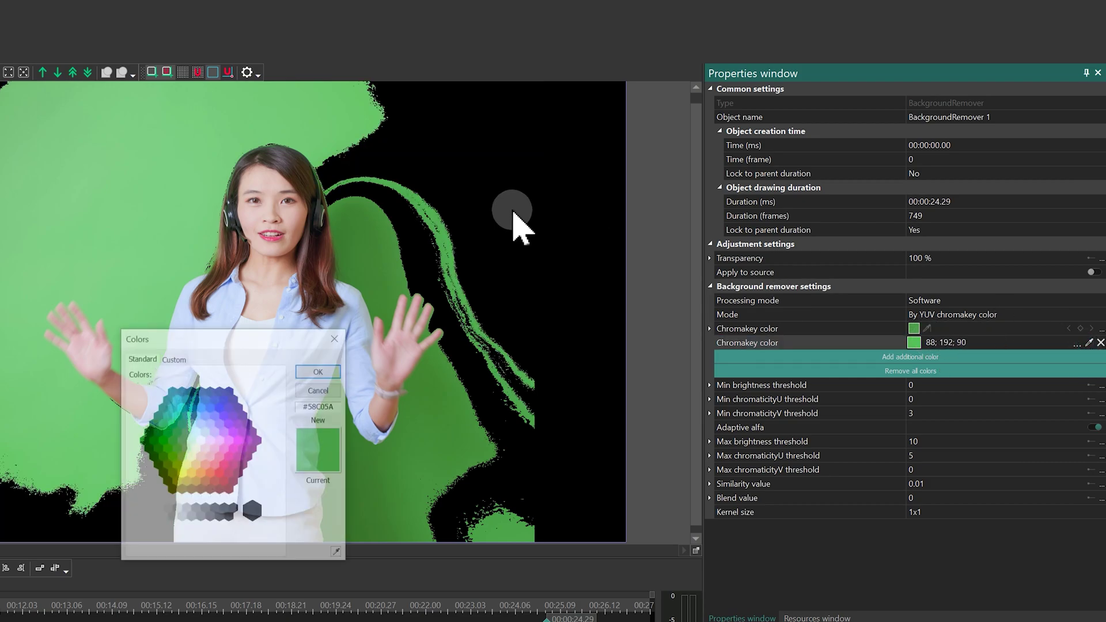
click(306, 388)
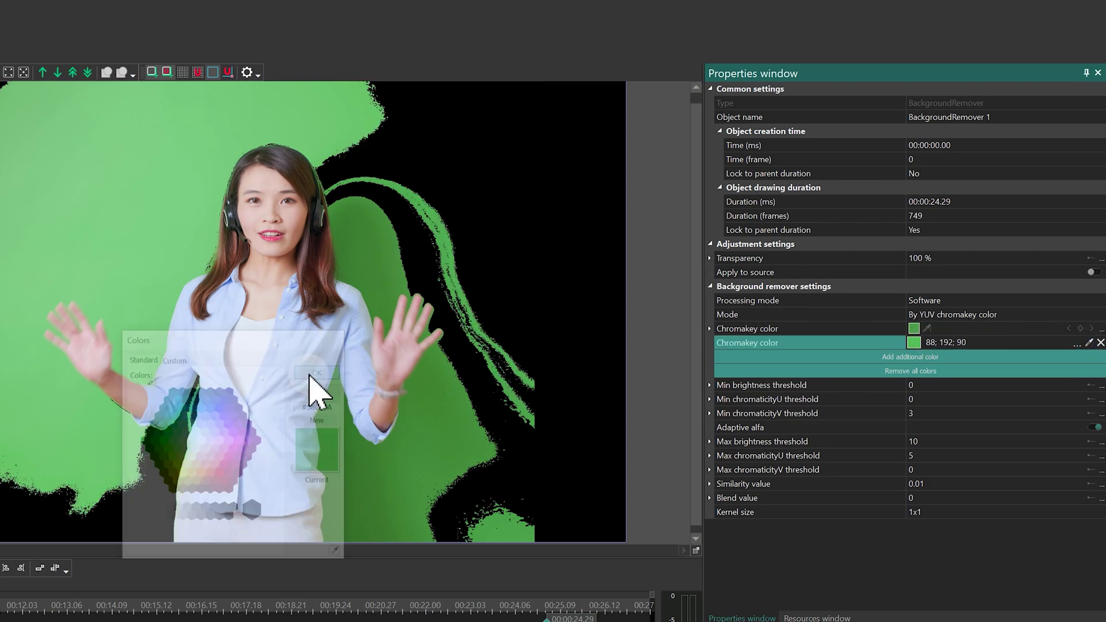
click(865, 359)
click(1090, 357)
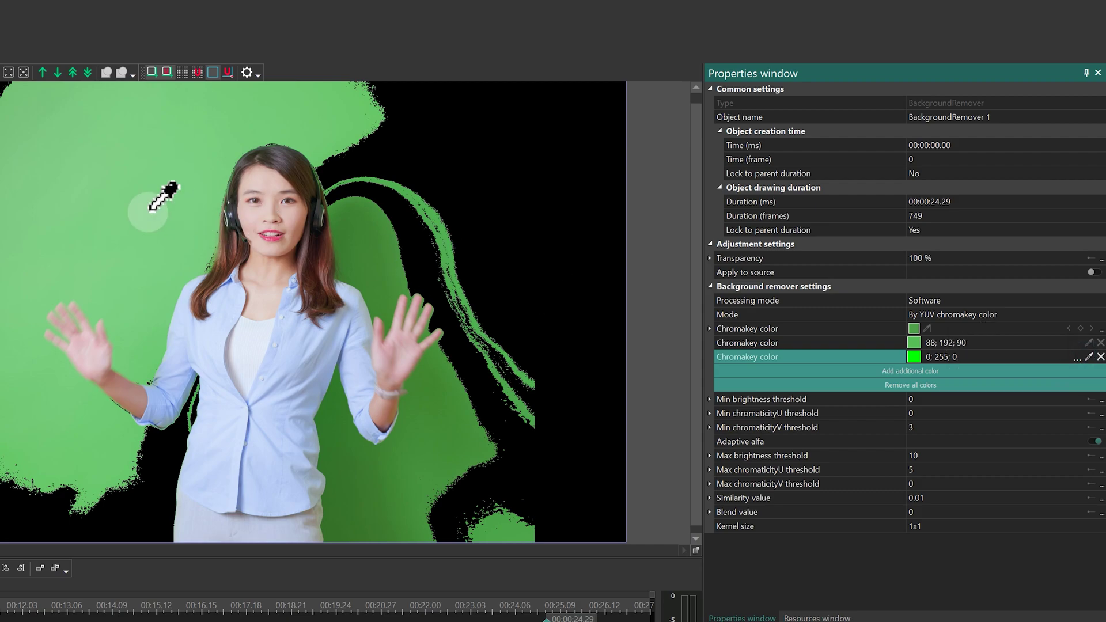
click(151, 208)
click(320, 390)
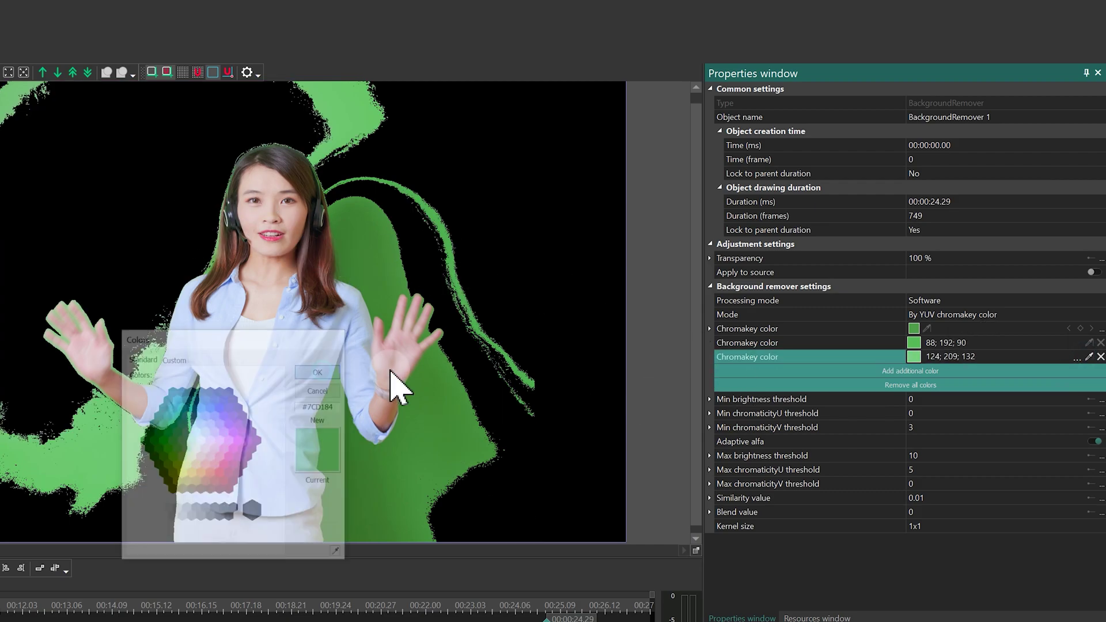
Add the green near the top and the darker green beside her raised hand as key colours.
click(879, 371)
click(1090, 370)
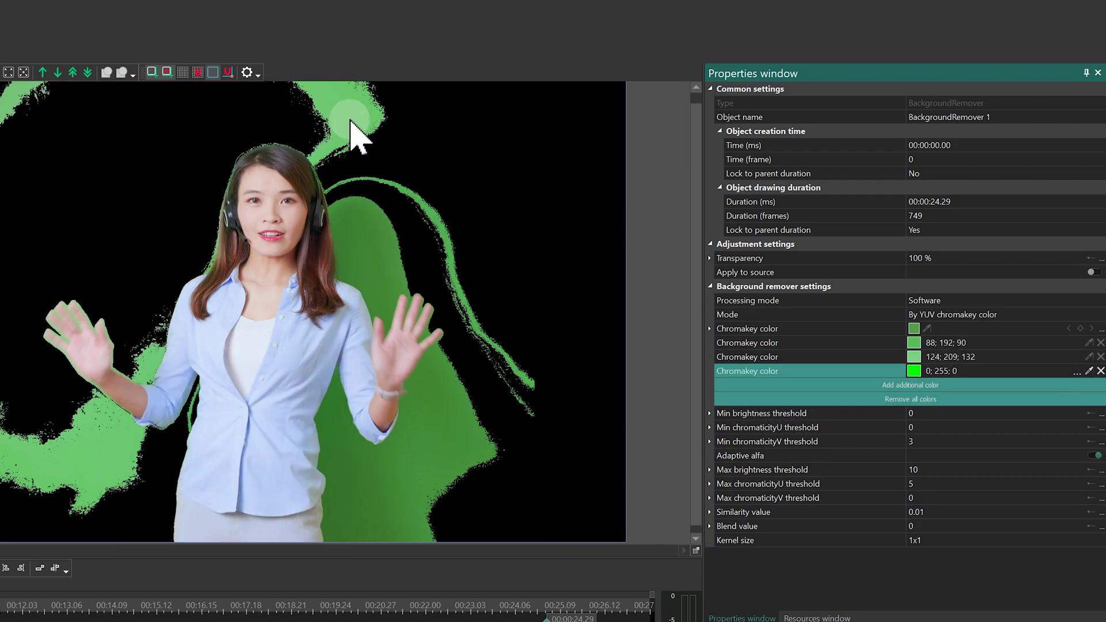
click(358, 135)
click(338, 372)
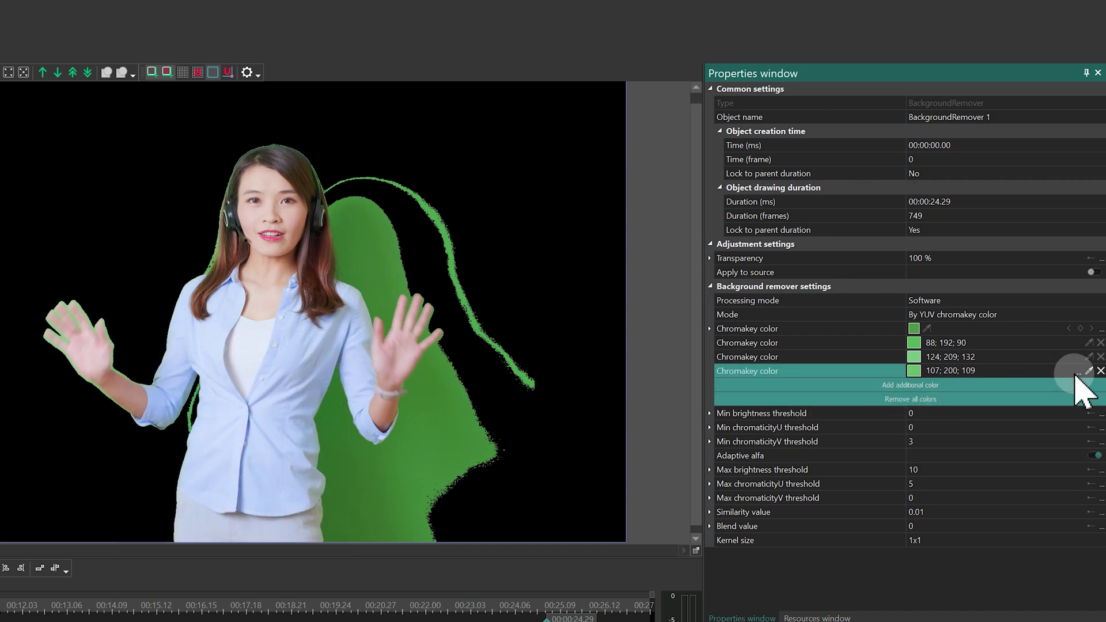
click(1059, 385)
click(1090, 385)
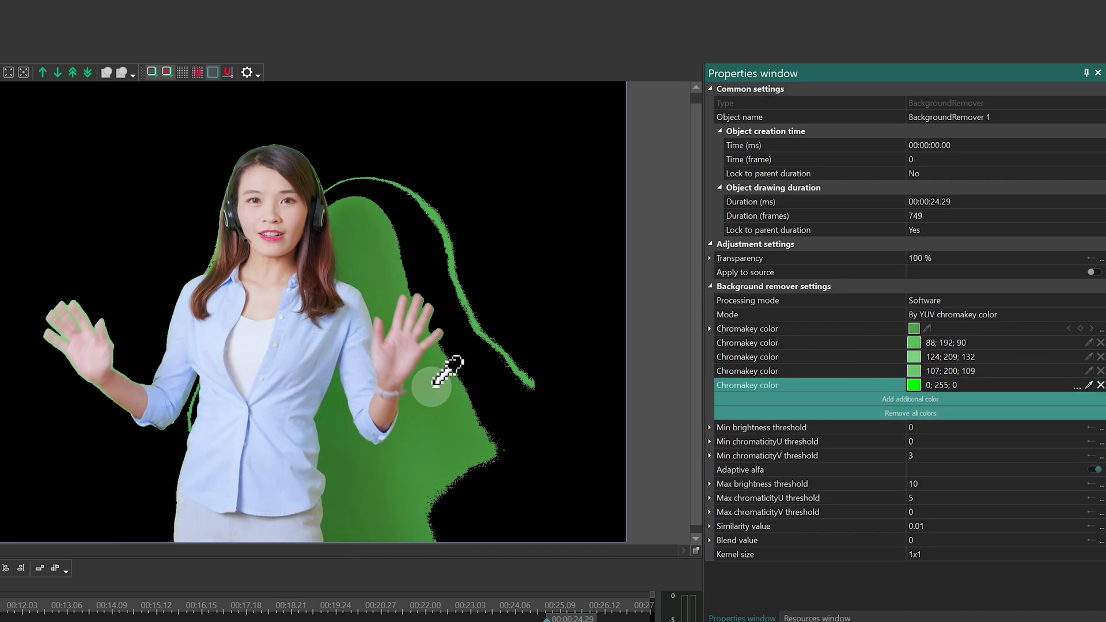
click(424, 403)
click(320, 370)
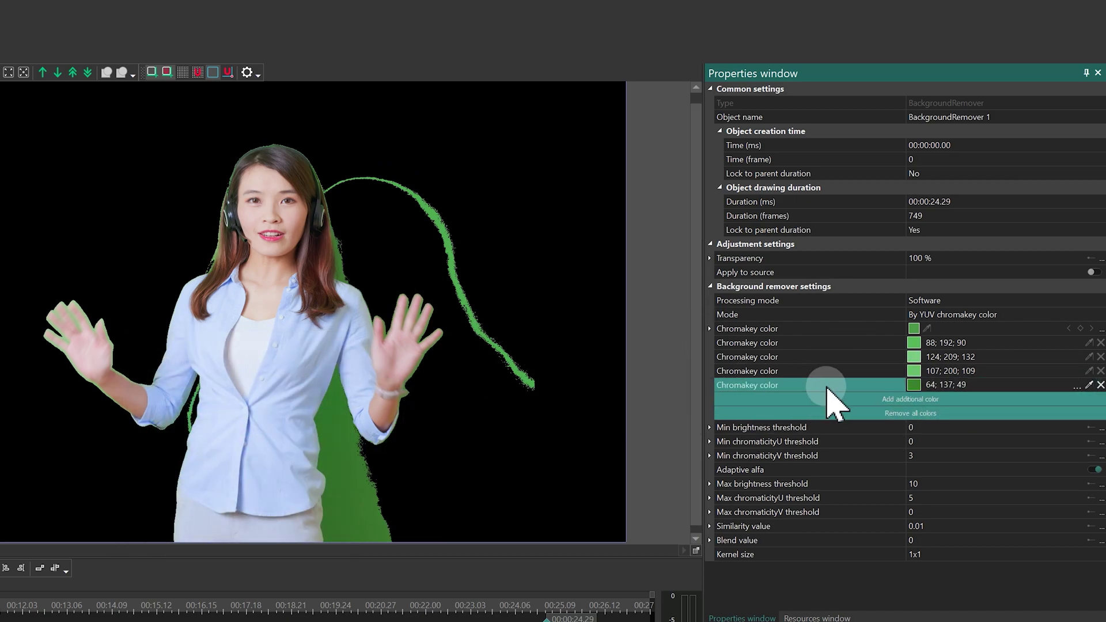
Add the thin green streak on the right, then sample the dark green beside her hip.
click(1074, 398)
click(1089, 399)
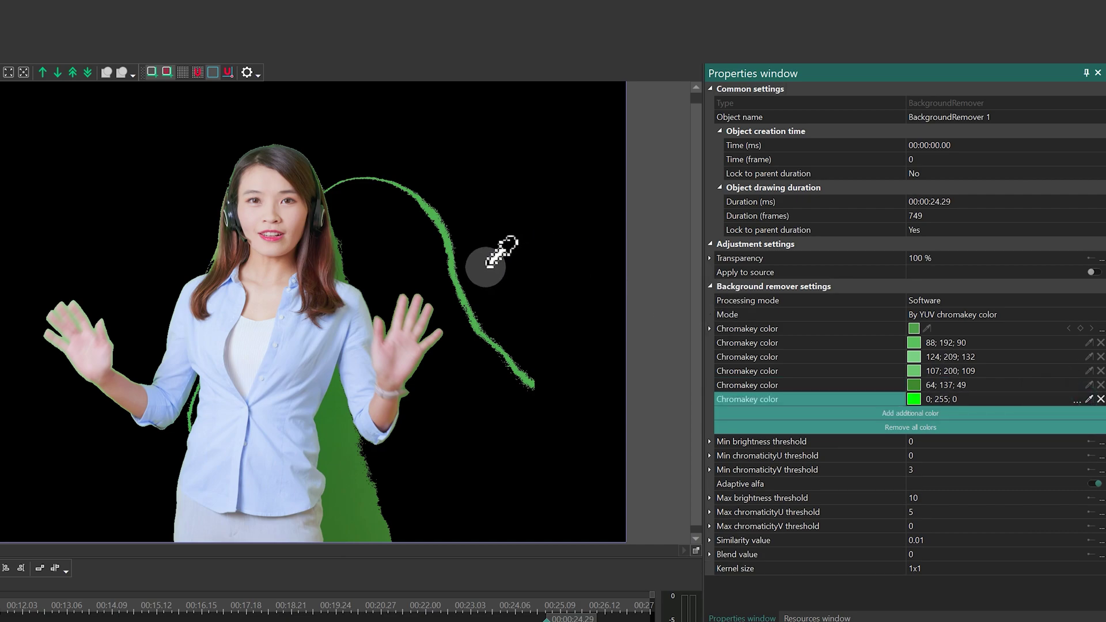
click(465, 260)
click(320, 370)
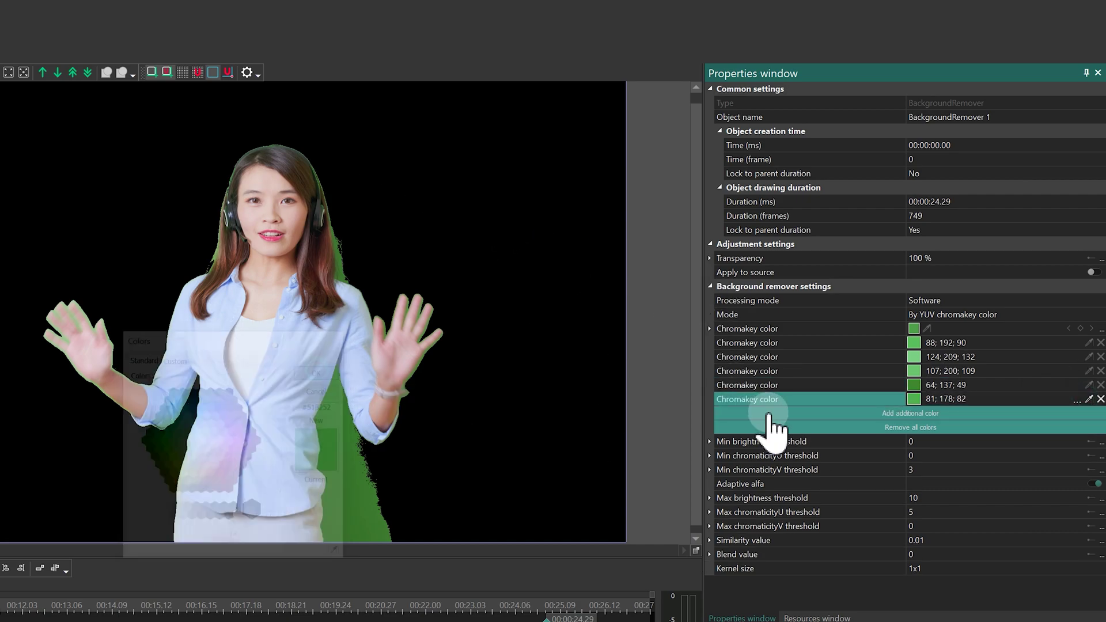
click(774, 415)
click(1089, 413)
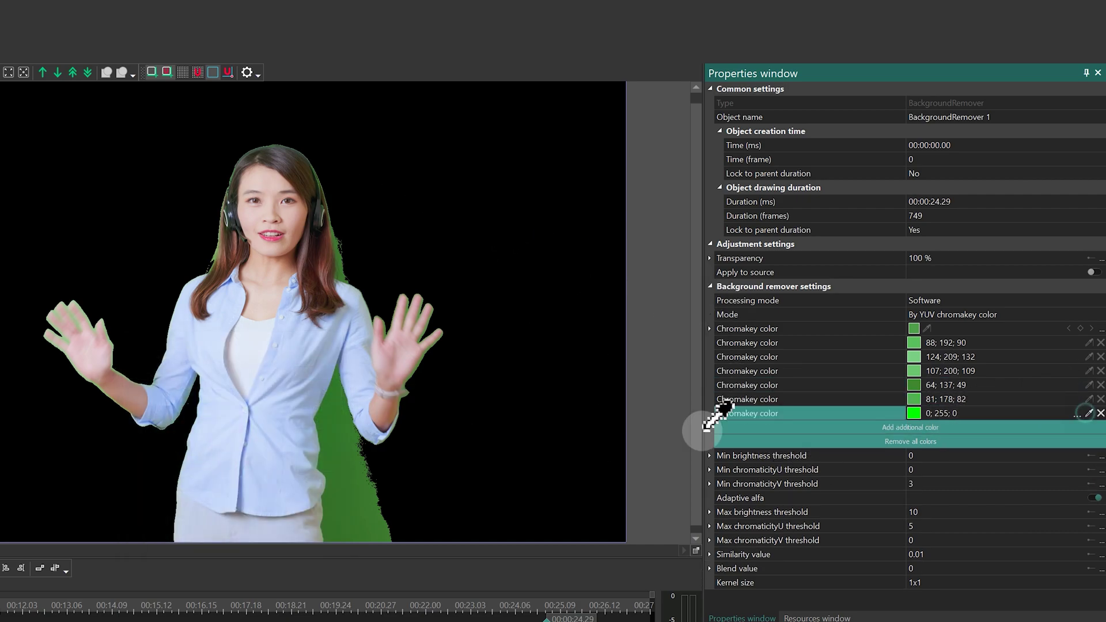
click(381, 481)
Confirm the last sampled green and set the Kernel size to 7x7.
click(320, 370)
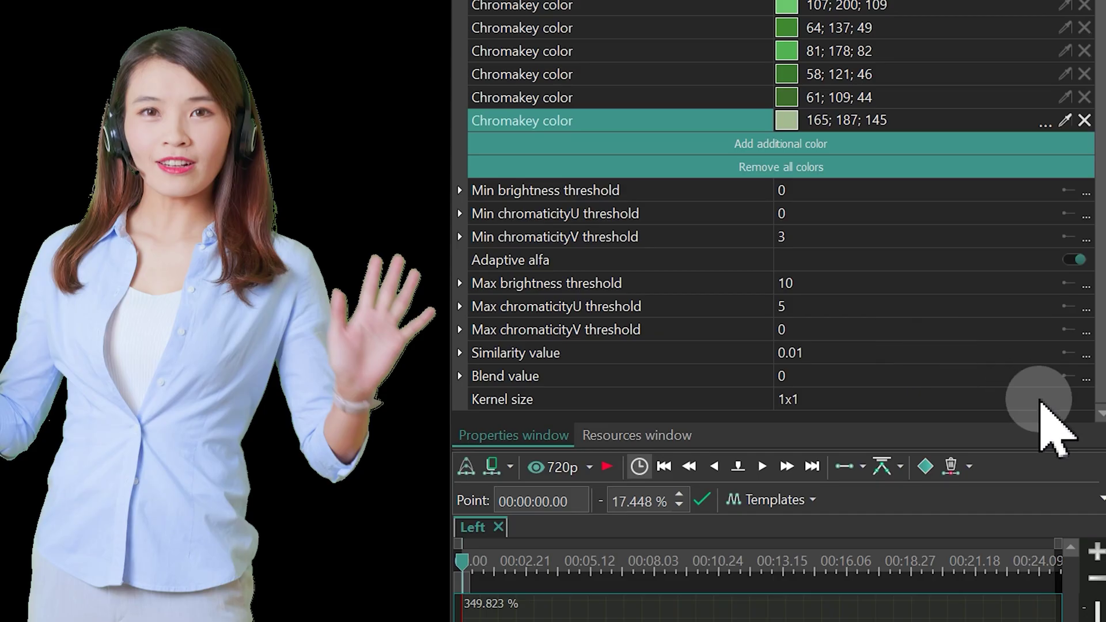
click(1093, 586)
click(1084, 401)
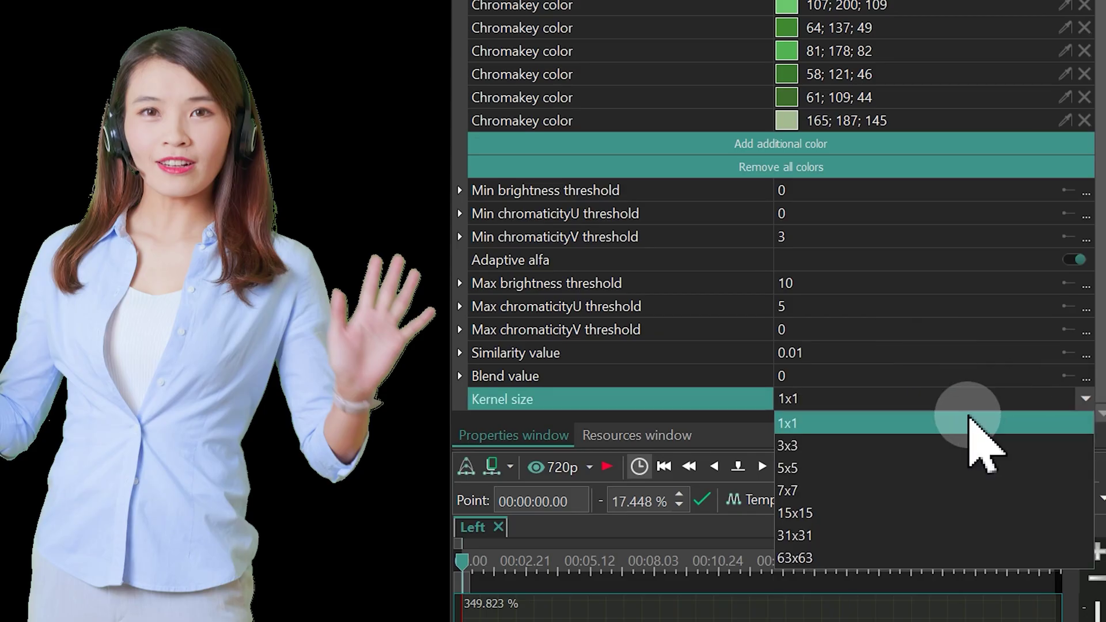
click(795, 489)
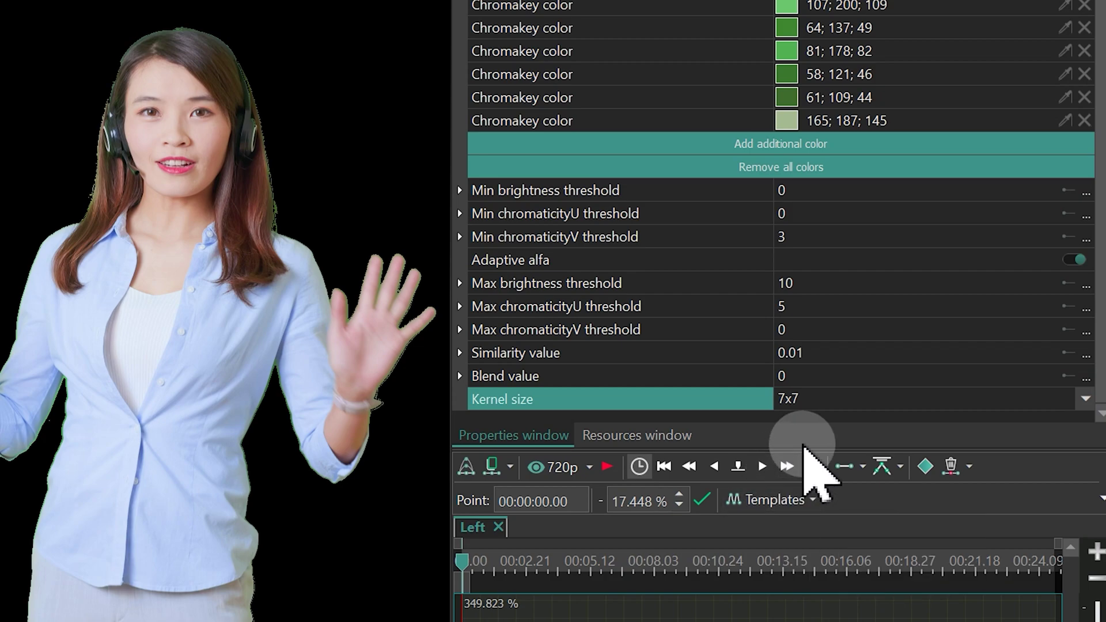
click(882, 443)
Adjust the Similarity value to 0.025 using the spin arrows.
click(854, 351)
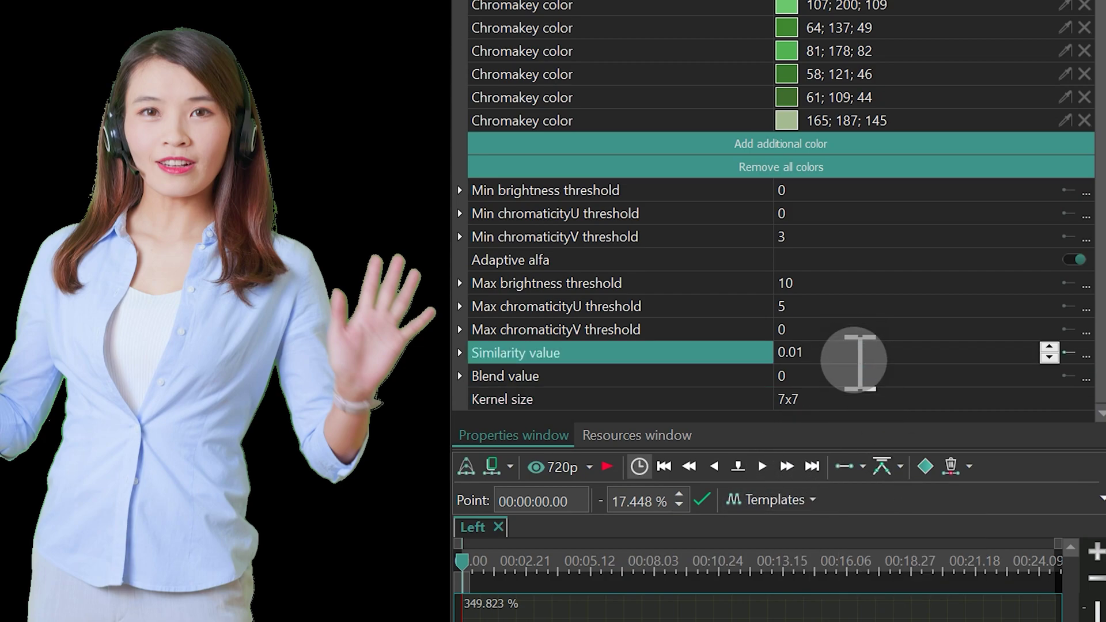
text(1)
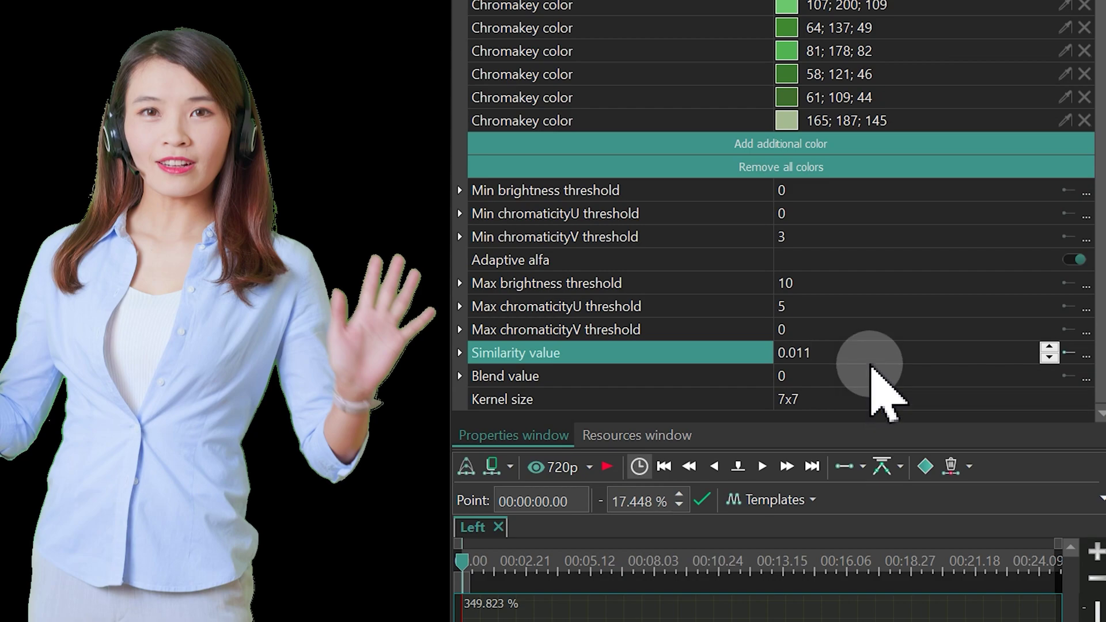
click(873, 354)
click(1049, 348)
click(1049, 349)
click(1049, 348)
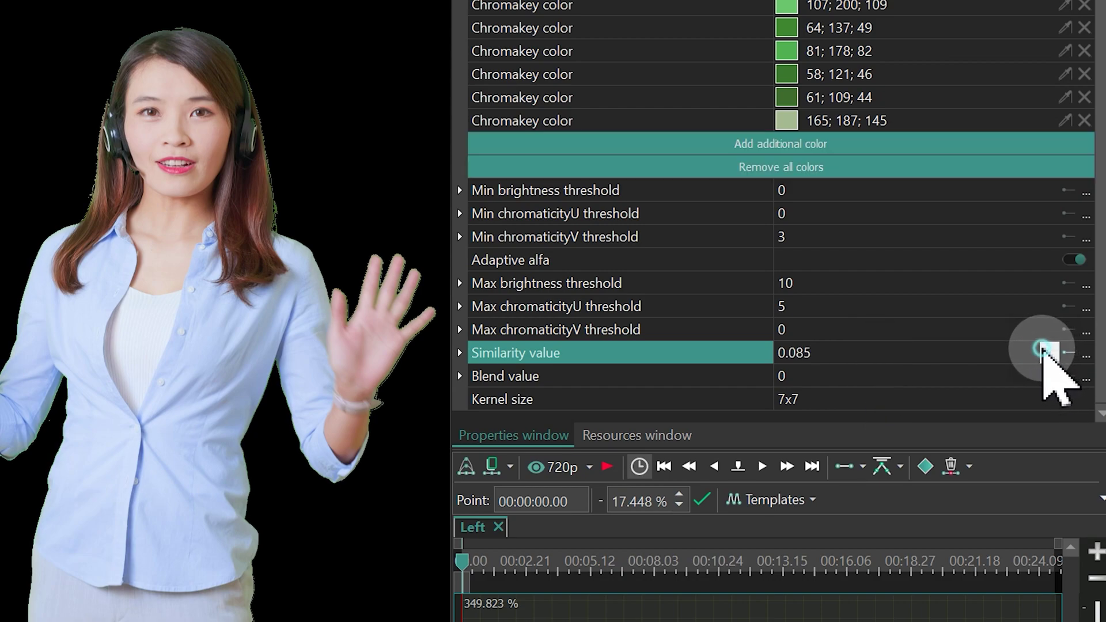
click(1037, 353)
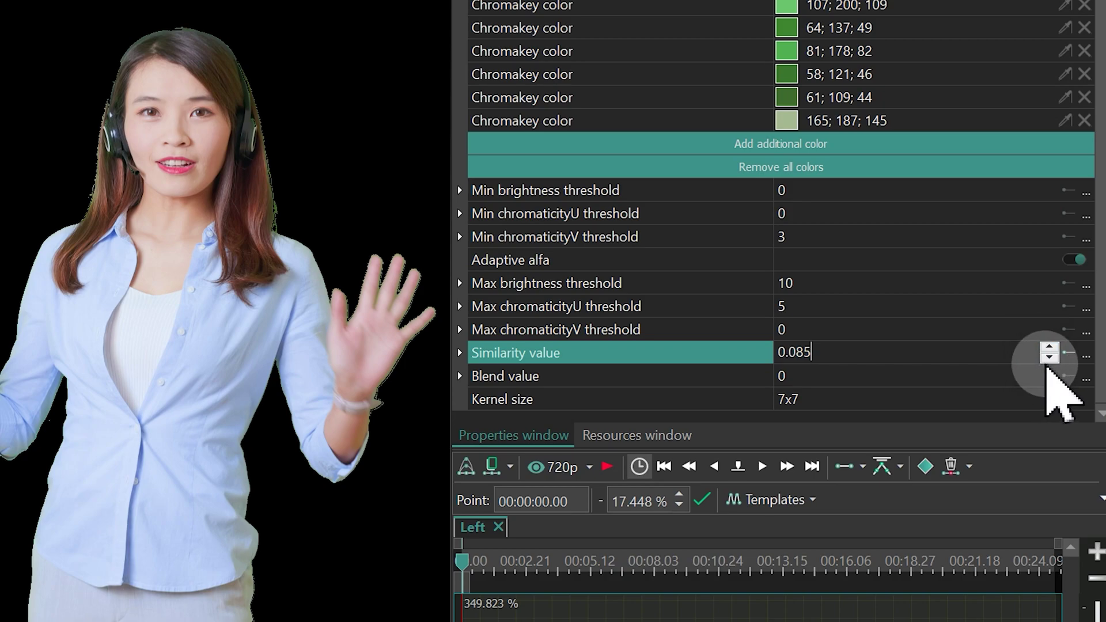
click(1047, 359)
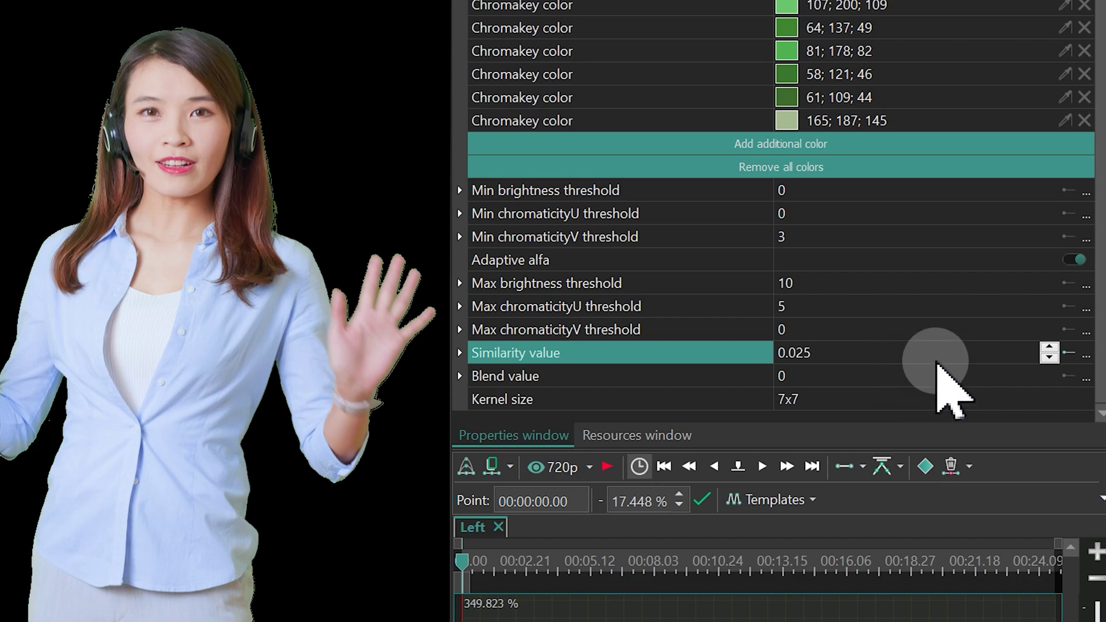
Set Min chromaticityV threshold to 5 and Max chromaticityV threshold to 6.
click(1050, 326)
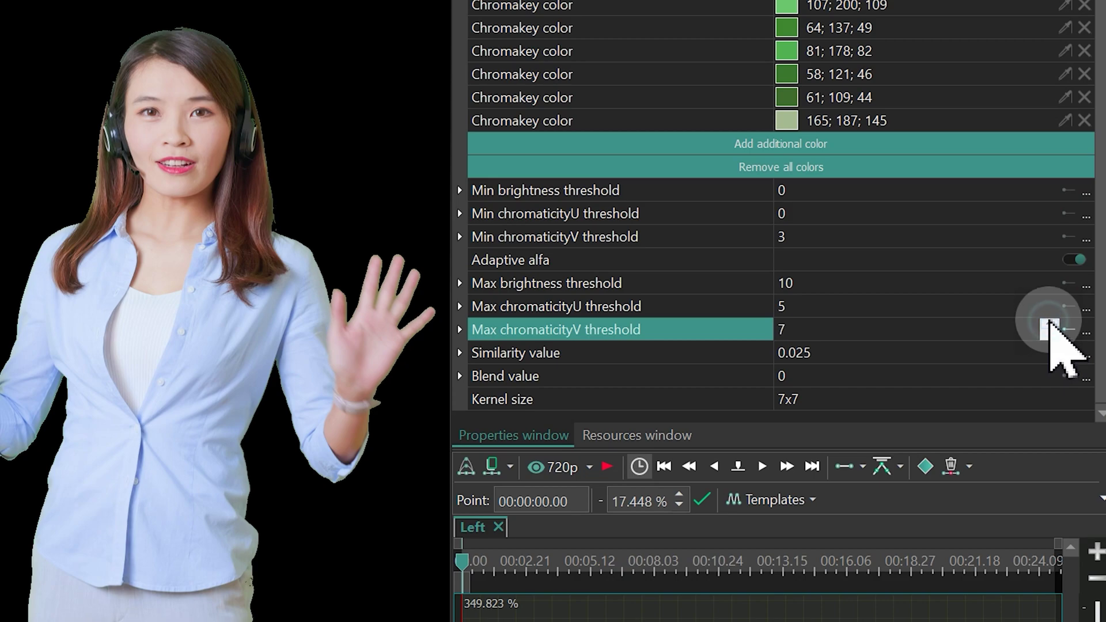
click(1050, 337)
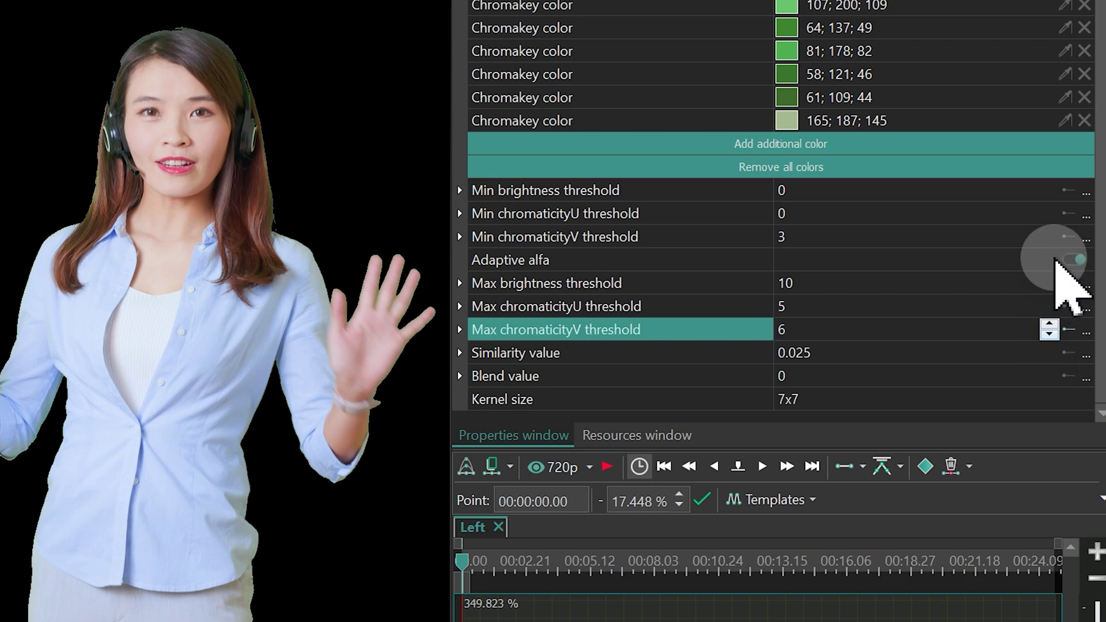
click(1052, 235)
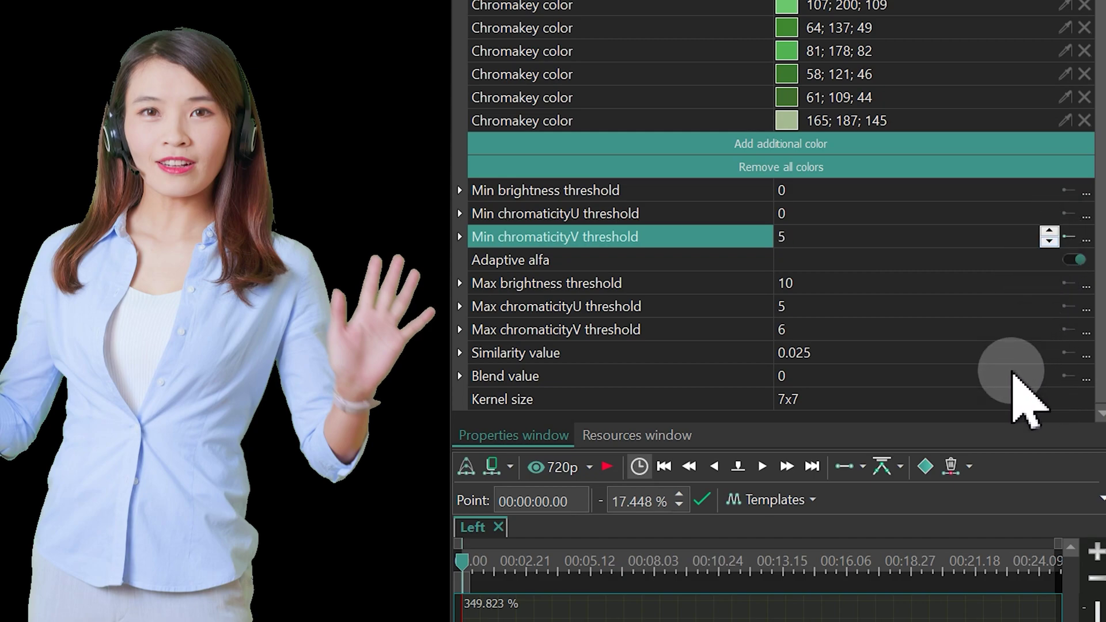
click(1044, 337)
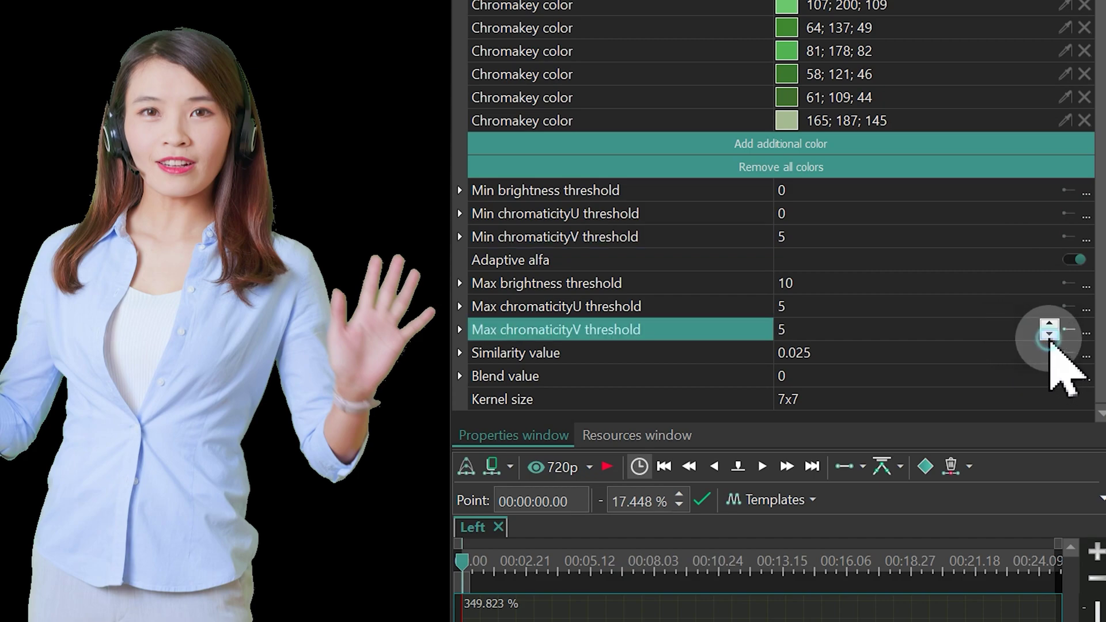
click(1050, 335)
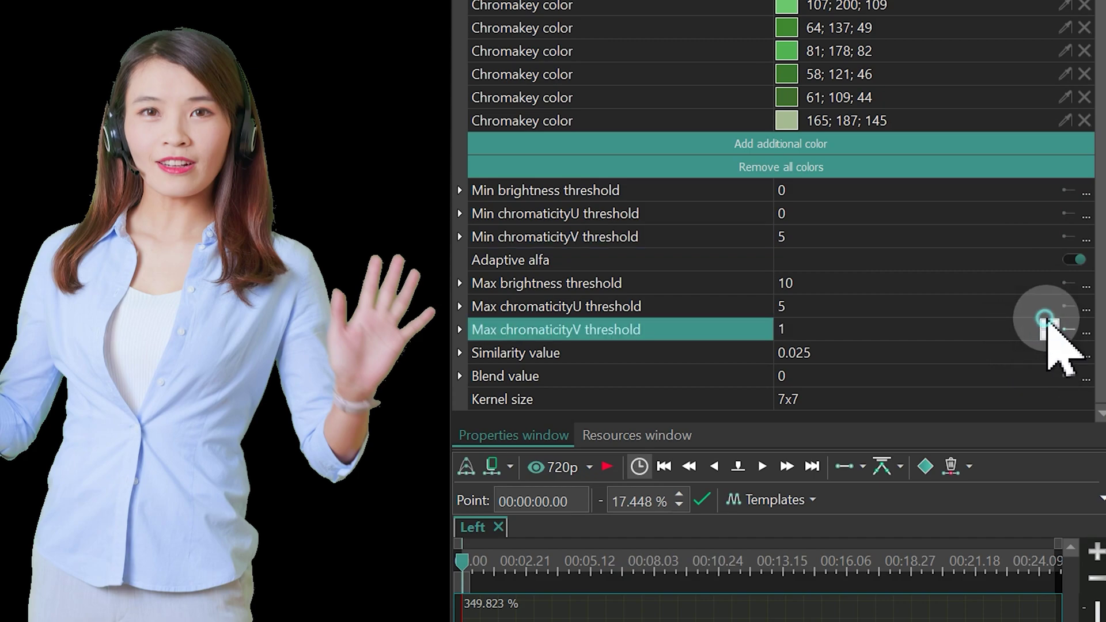
double_click(1049, 327)
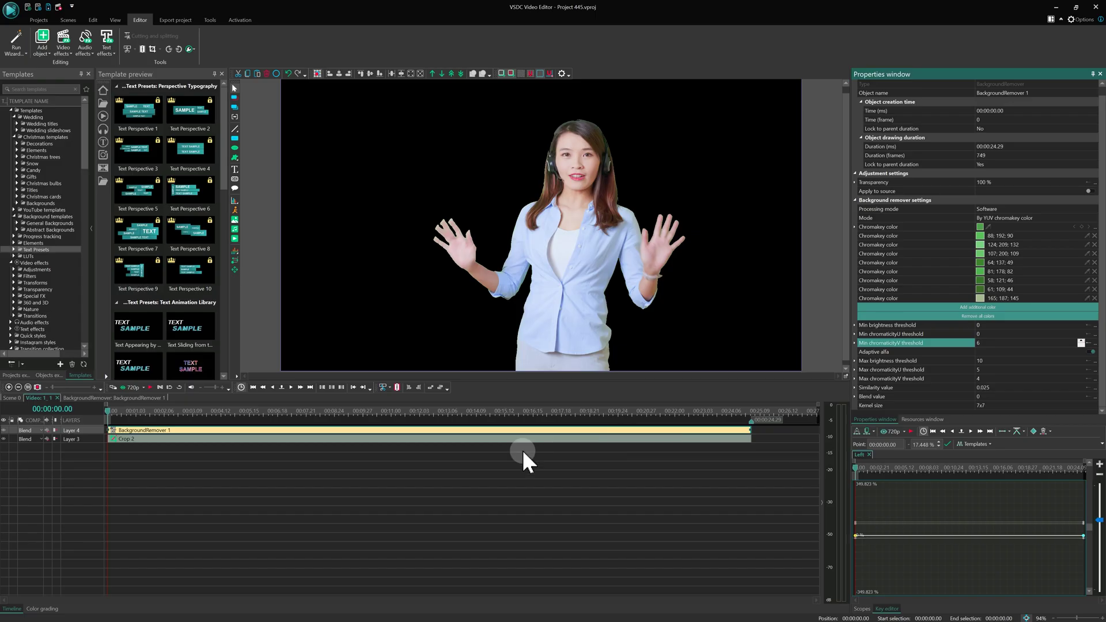
click(368, 496)
Add a Color grading effect on a new layer via Video effects > Adjustments and open its settings editor.
right_click(369, 497)
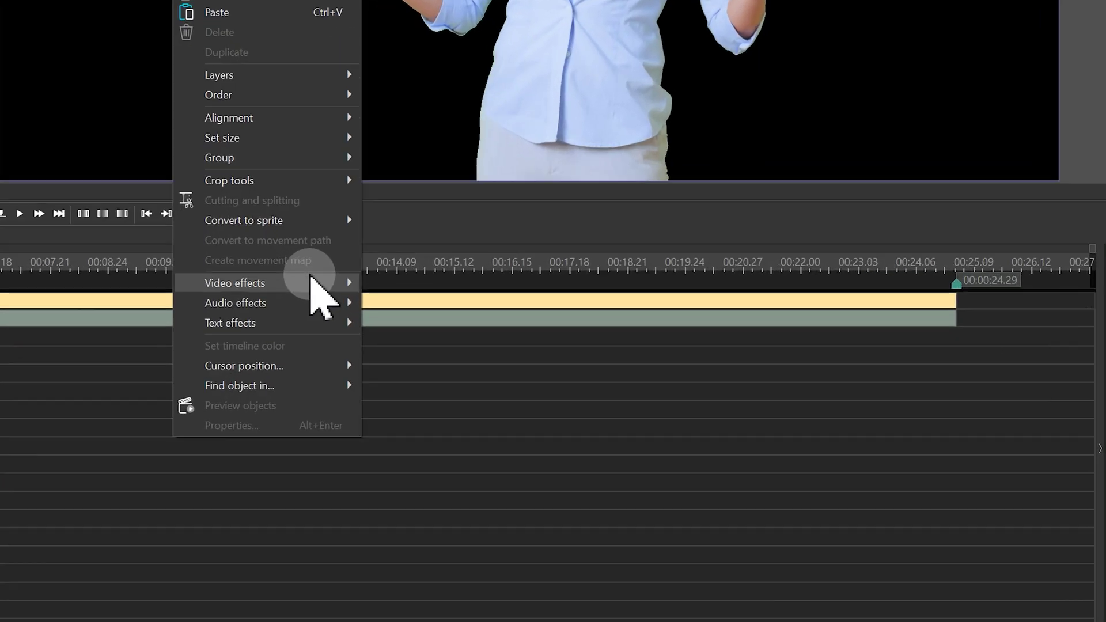
mouse_move(441, 424)
mouse_move(493, 433)
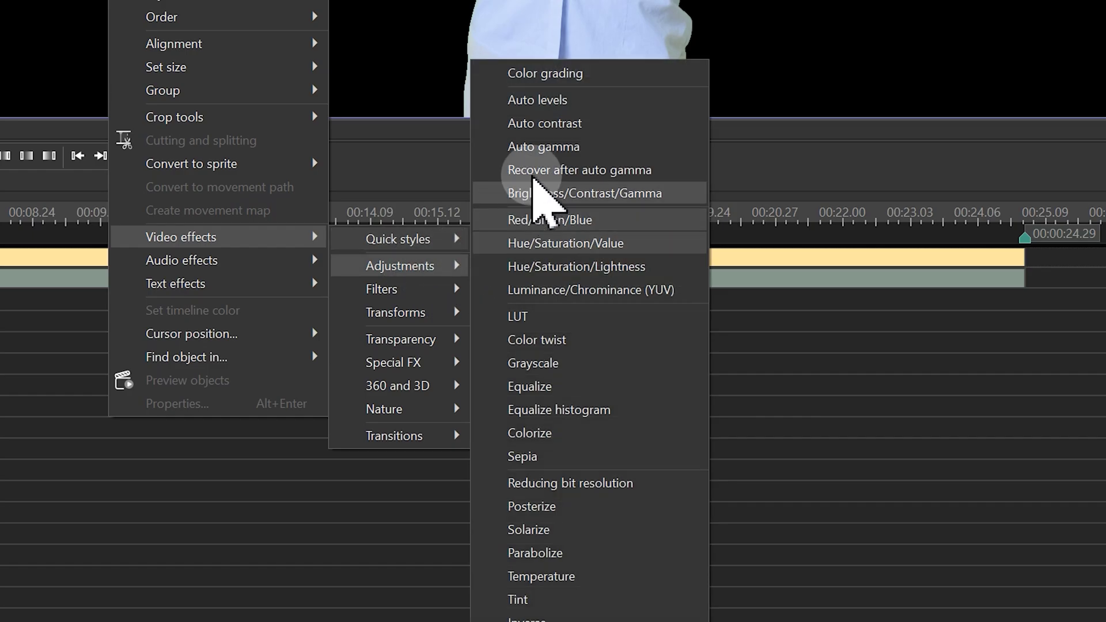
click(576, 76)
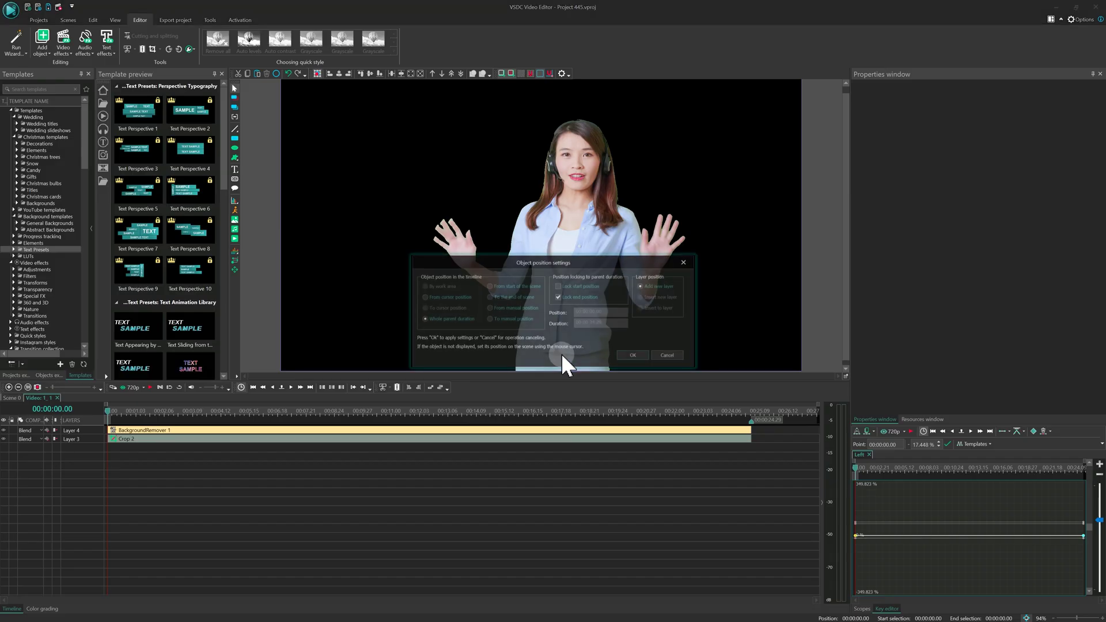
click(630, 357)
click(985, 218)
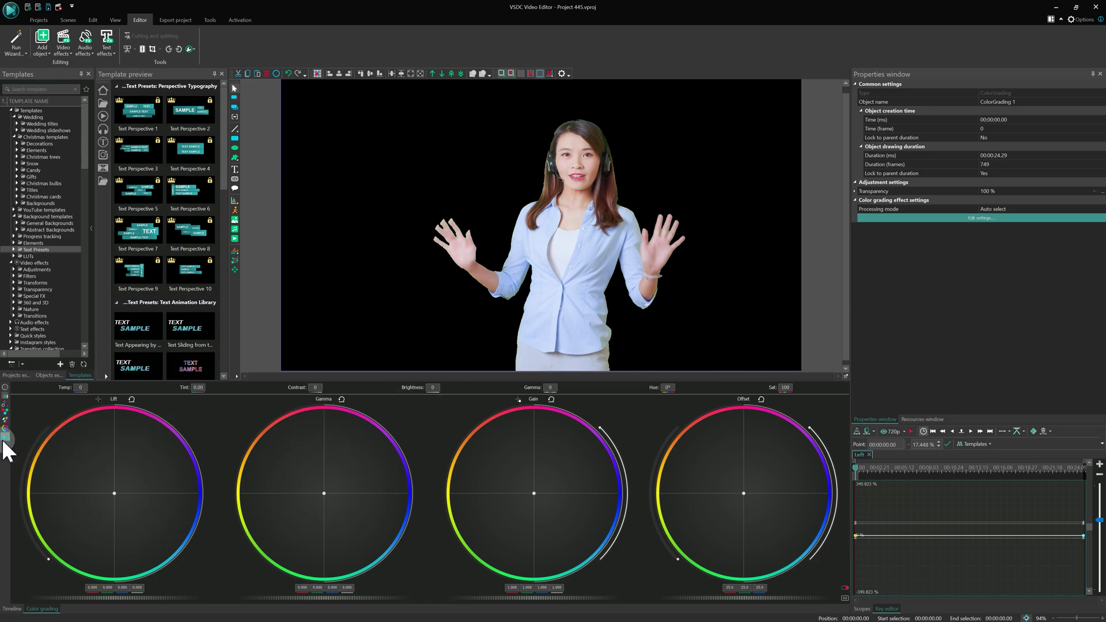
Switch to the hue/saturation grid, load the empty LUT, and enable the eyedropper.
click(6, 440)
click(736, 390)
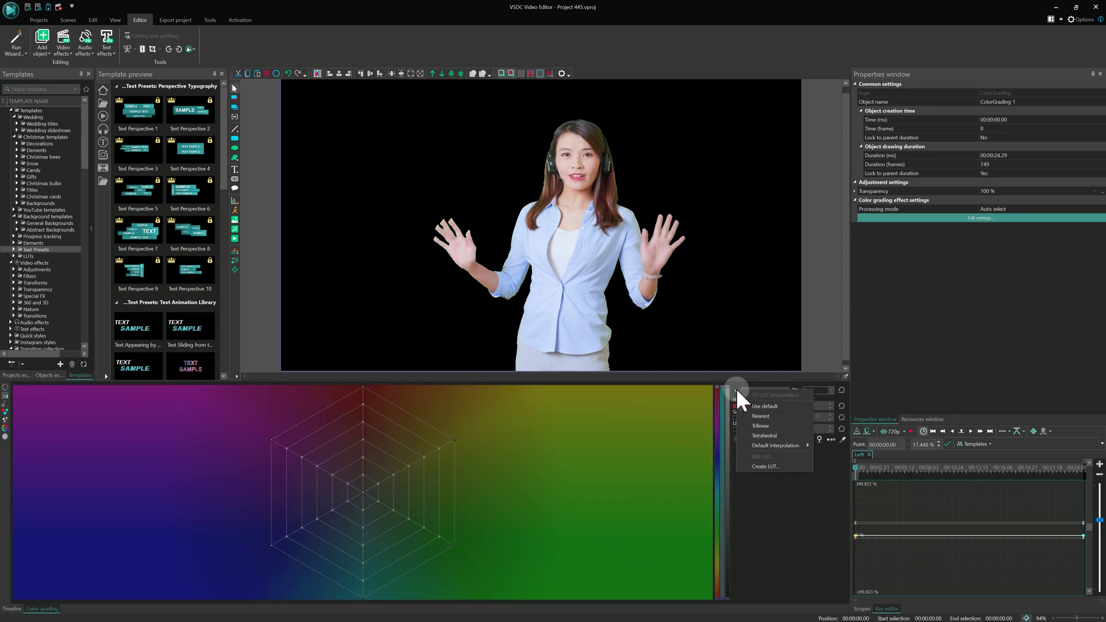
click(761, 465)
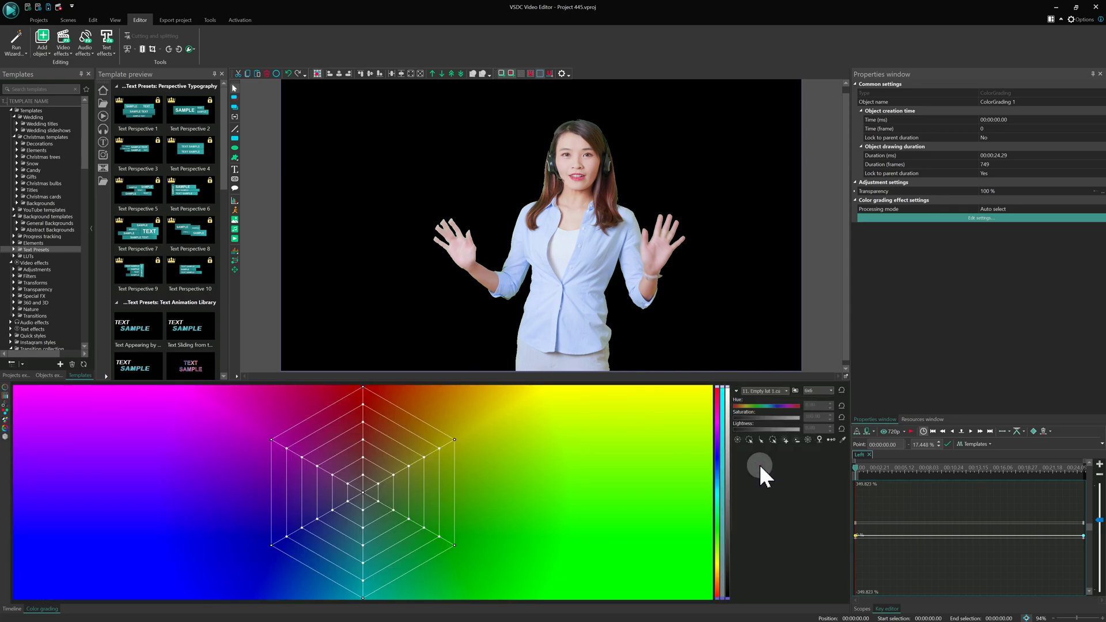
click(843, 440)
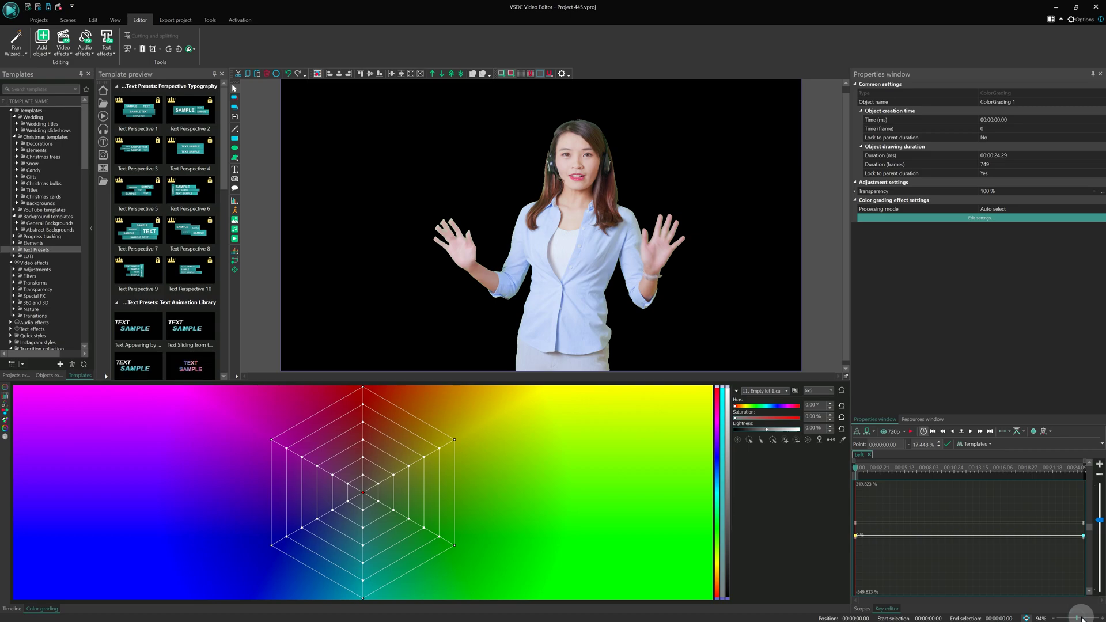
Zoom the preview to 420% on the hair, sample a hair-edge colour, and make the grid 8x8.
drag(1077, 619, 1086, 620)
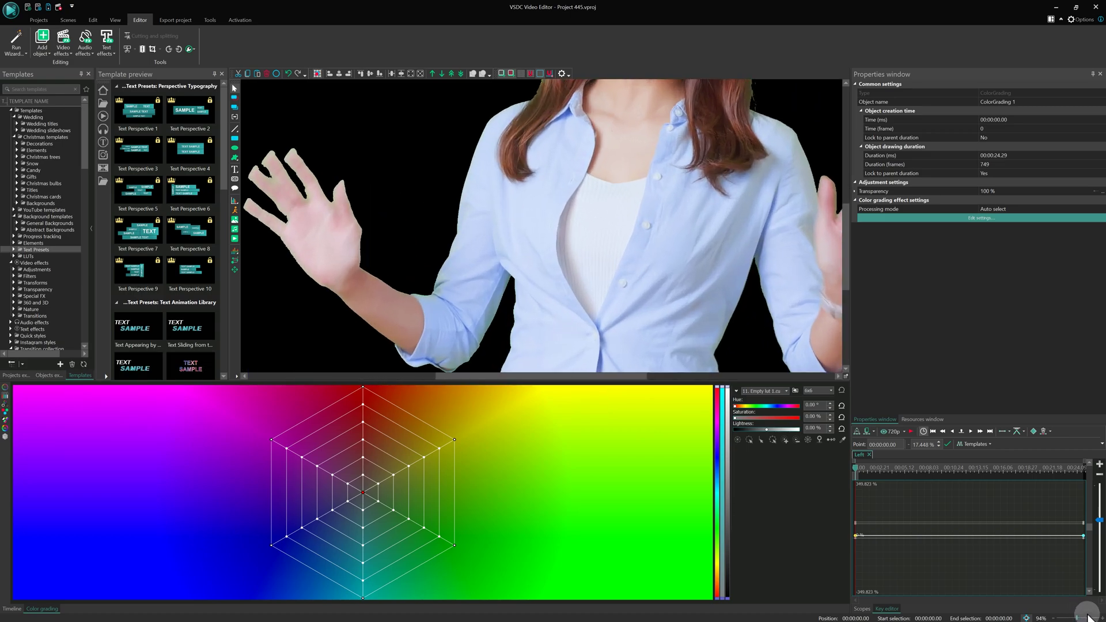
click(1089, 618)
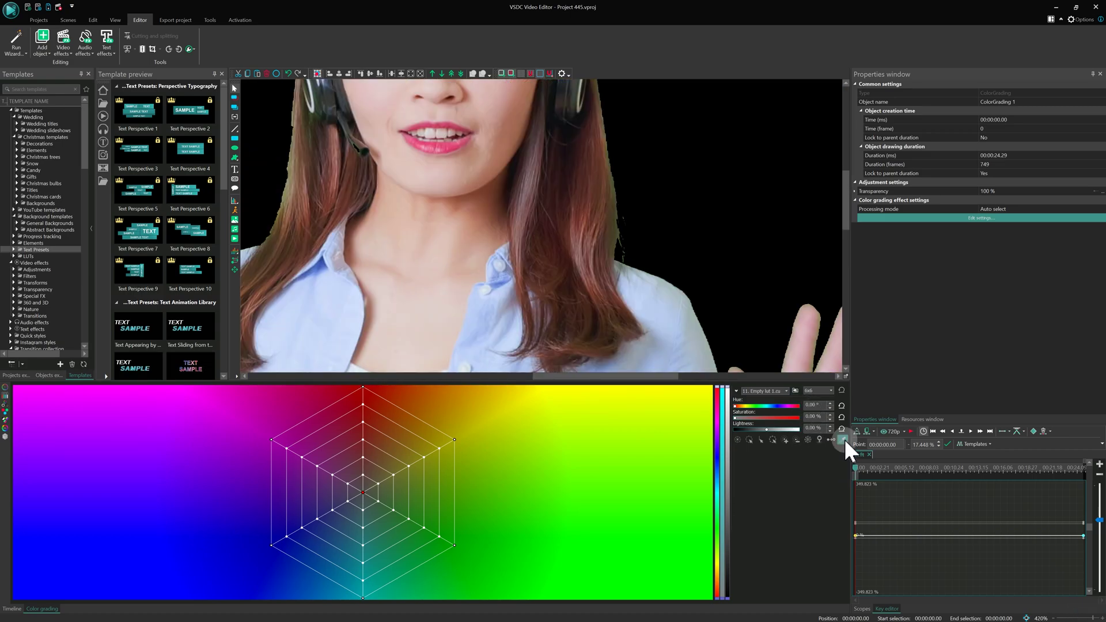
click(843, 440)
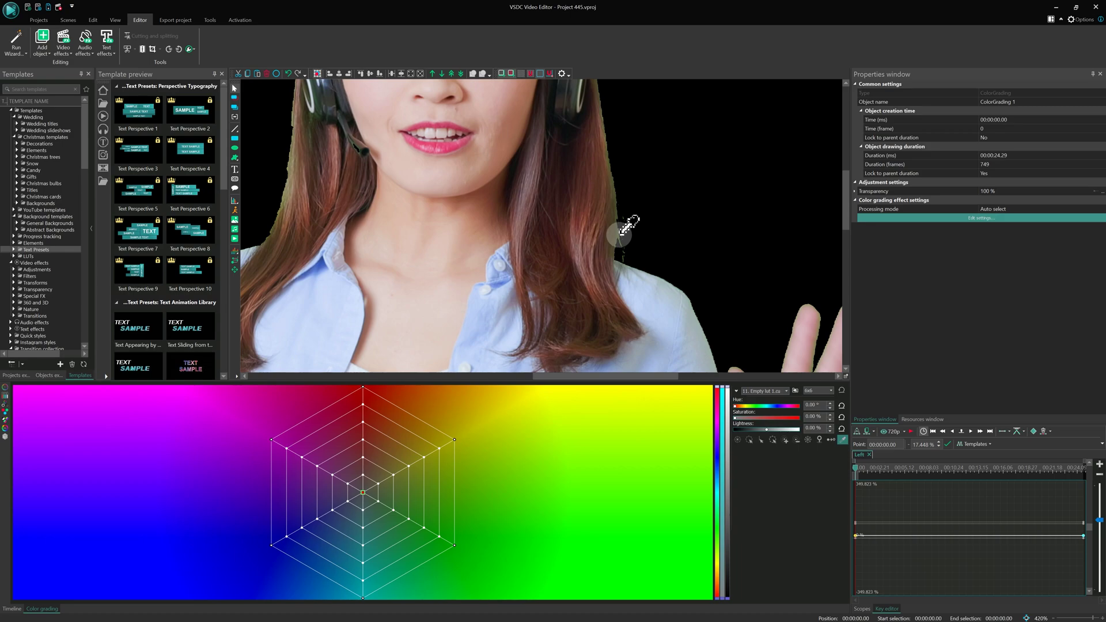
click(620, 235)
click(800, 390)
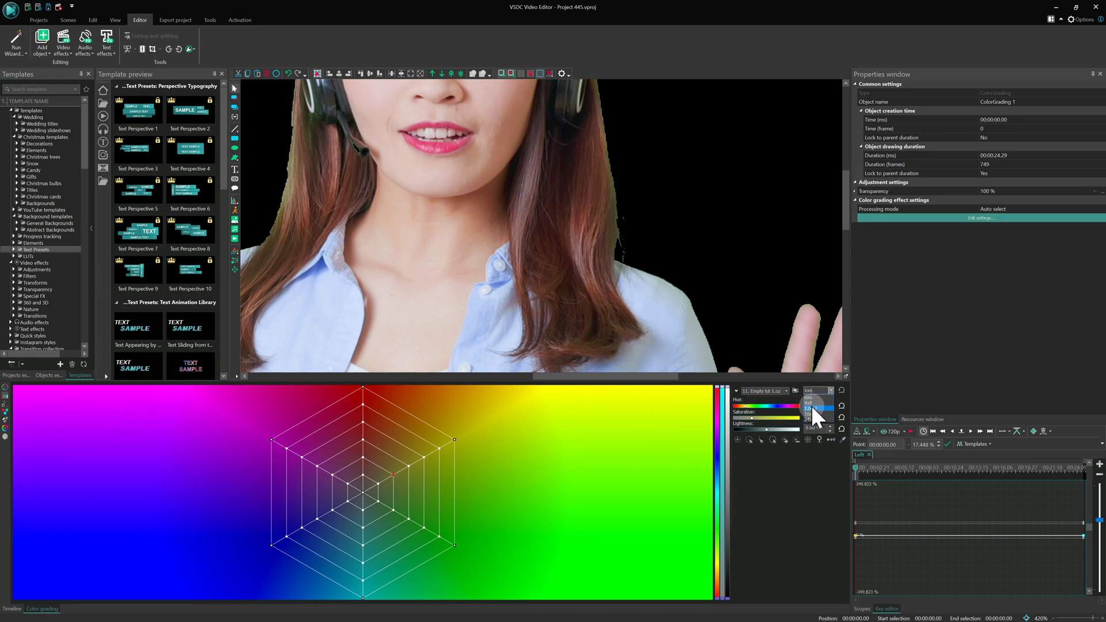
click(812, 403)
Sample the green-tinged hair edge and drag saturation to 0 for it and the 45° hue point.
click(843, 440)
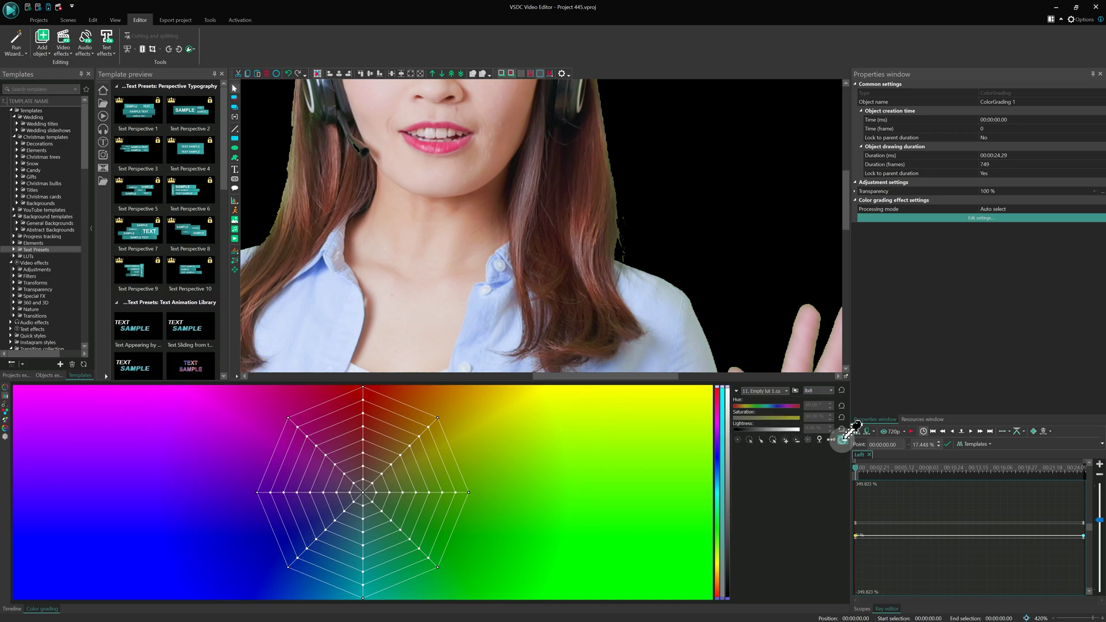
click(621, 235)
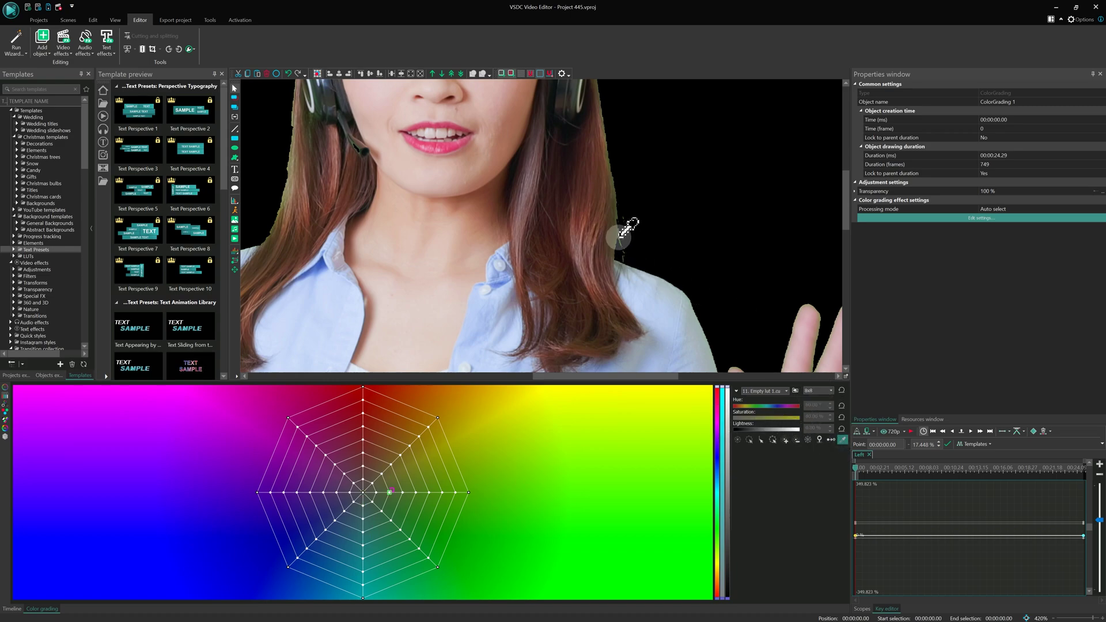
click(718, 481)
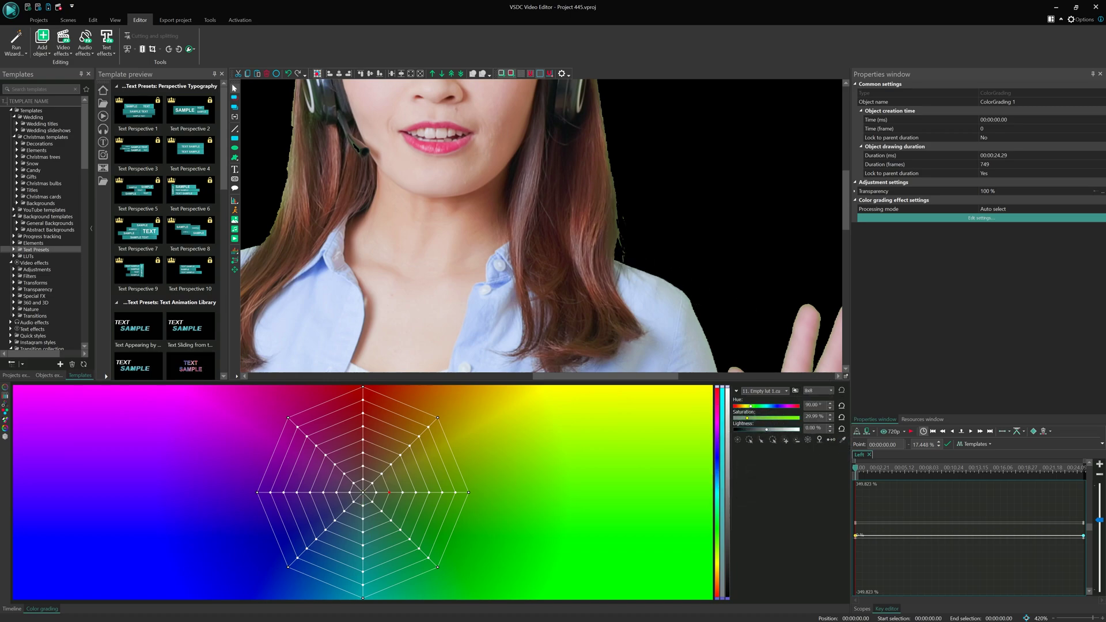
drag(747, 417, 735, 418)
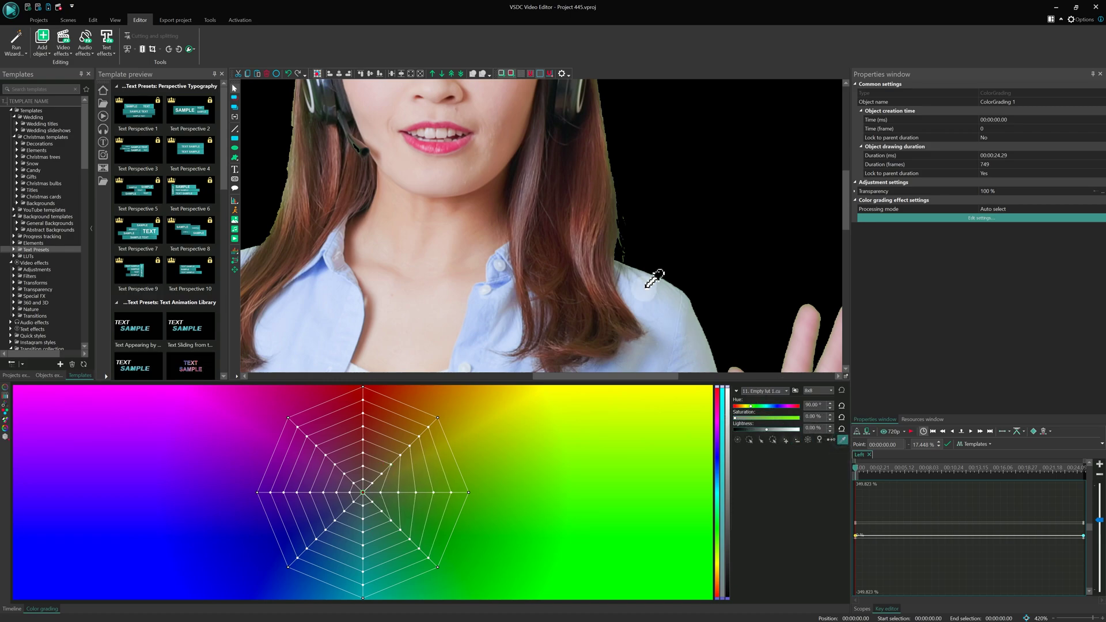
click(619, 233)
click(404, 450)
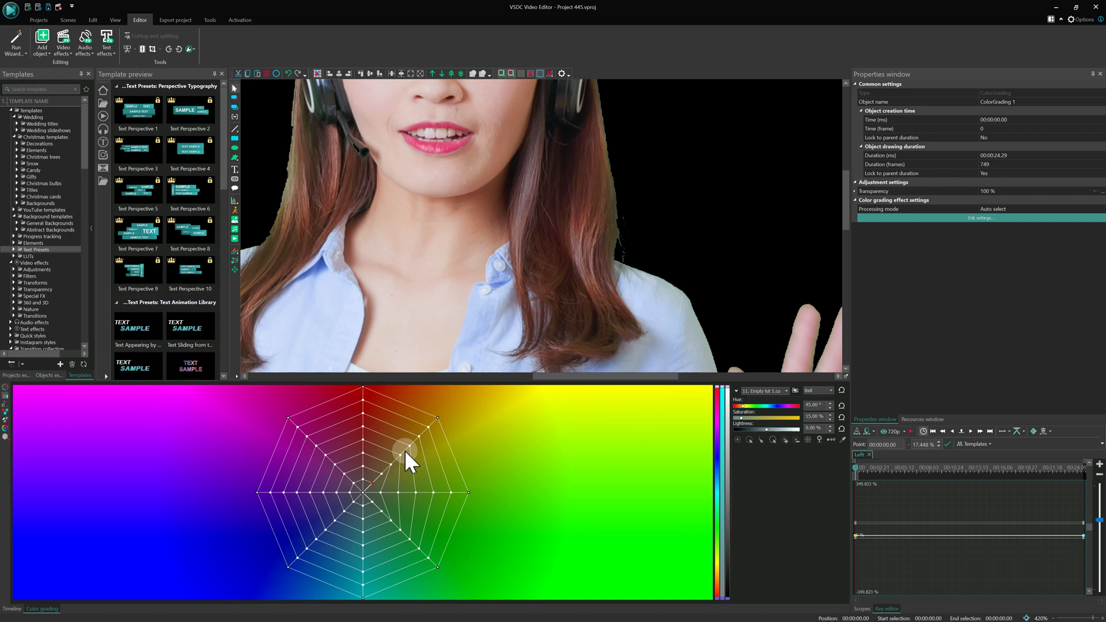
drag(742, 417, 735, 418)
Resample down the hair edge, warp the grid centre, and move the skatepark clip beneath the woman.
click(843, 439)
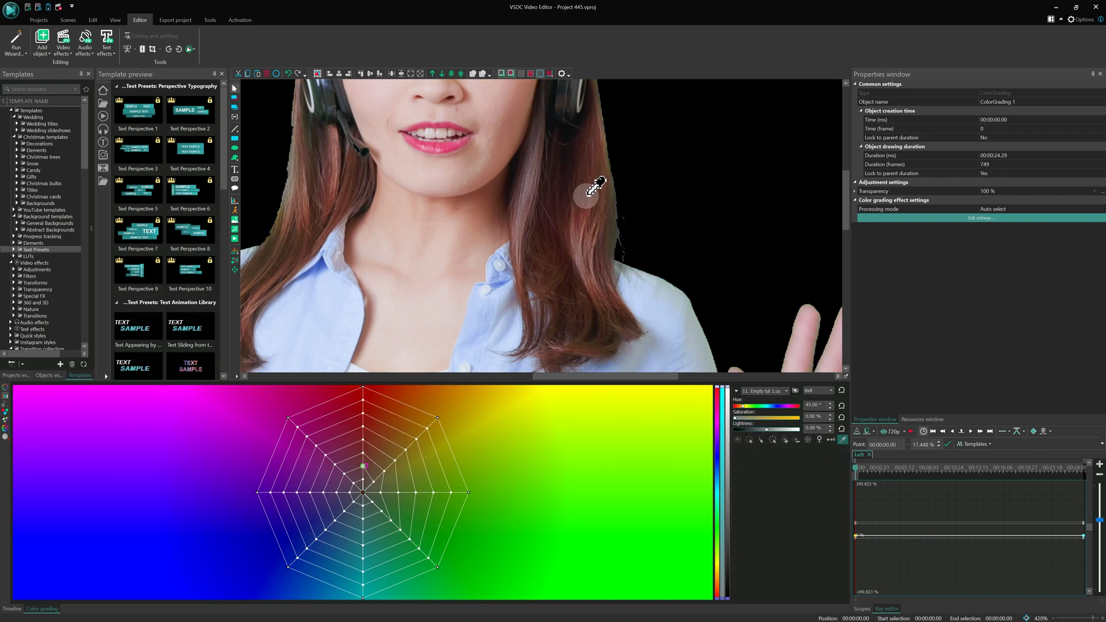
click(618, 197)
drag(618, 197, 620, 233)
click(420, 400)
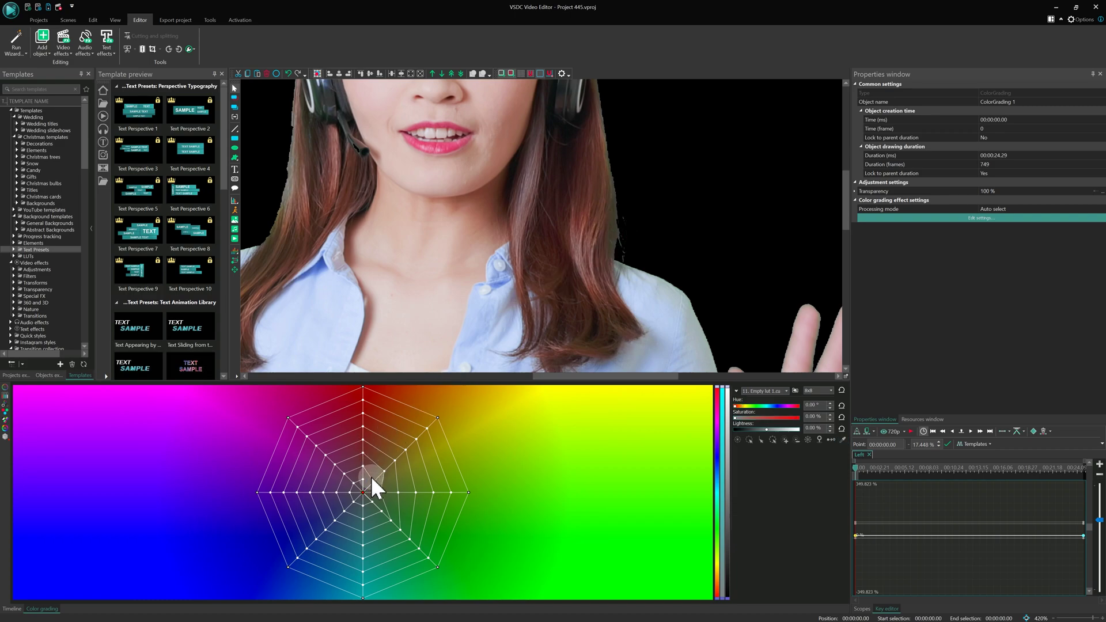
drag(375, 484, 401, 480)
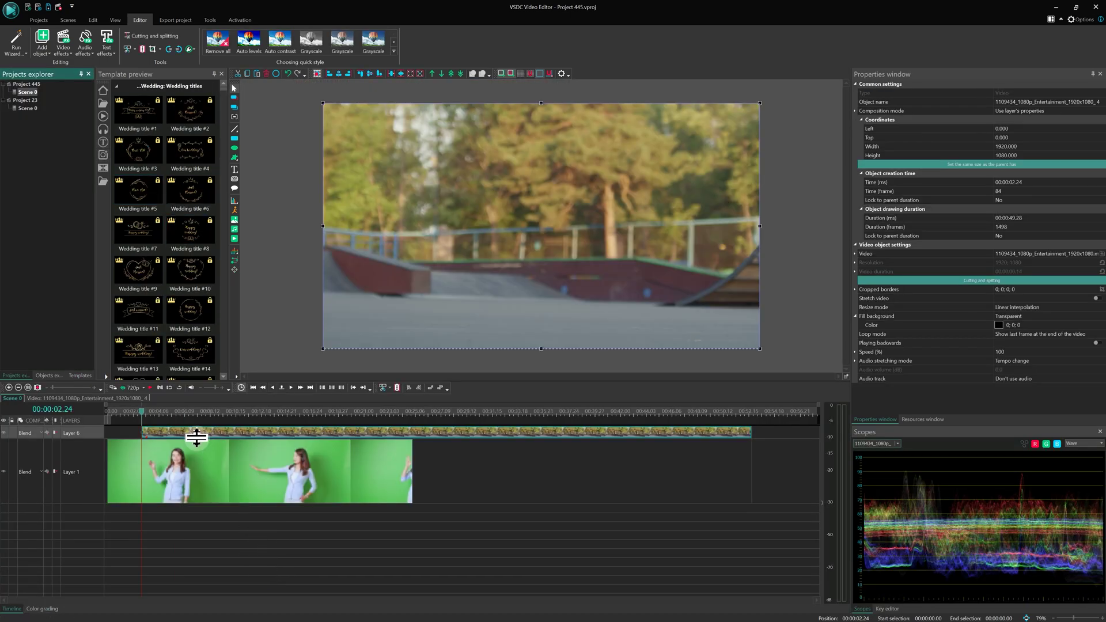
drag(196, 438, 118, 511)
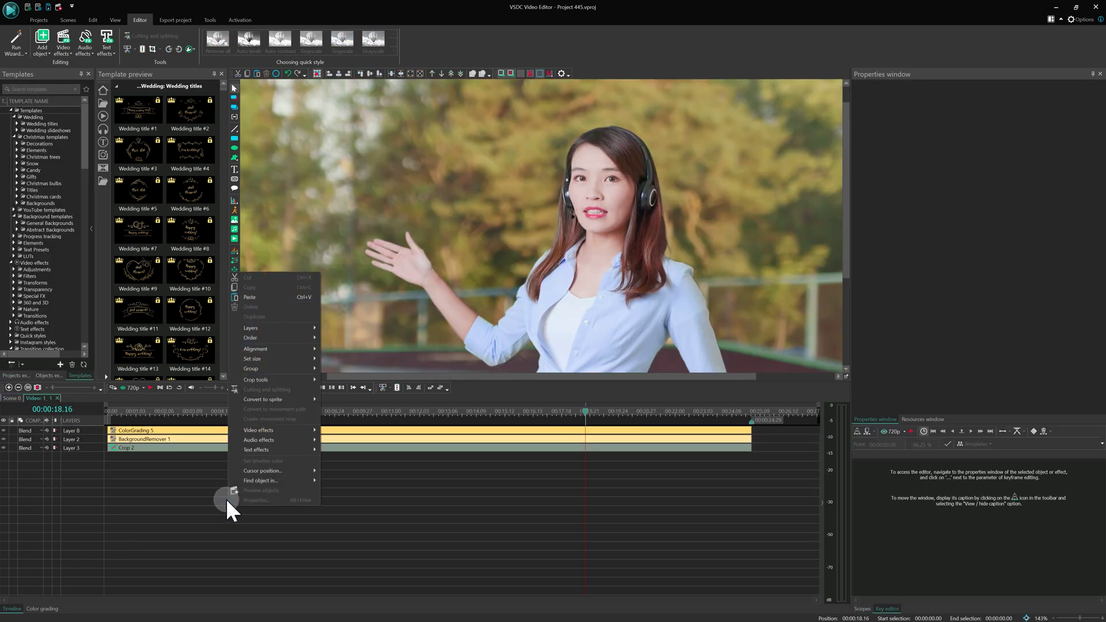
Add a second Color grading effect on a new layer and pull Saturation down to about 4%.
click(296, 431)
mouse_move(350, 443)
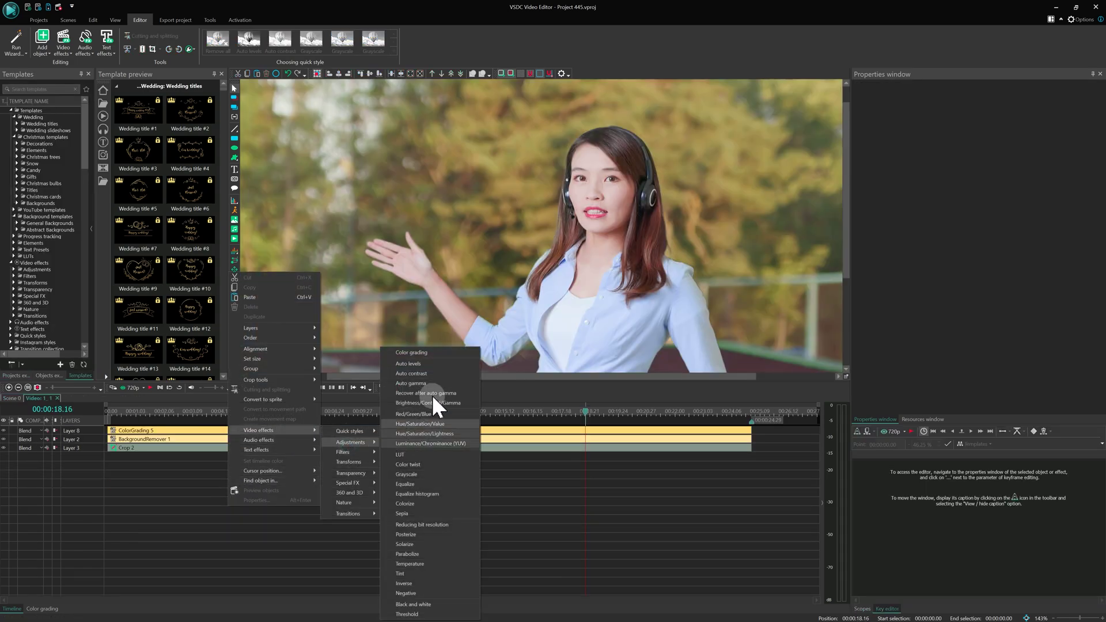
click(438, 353)
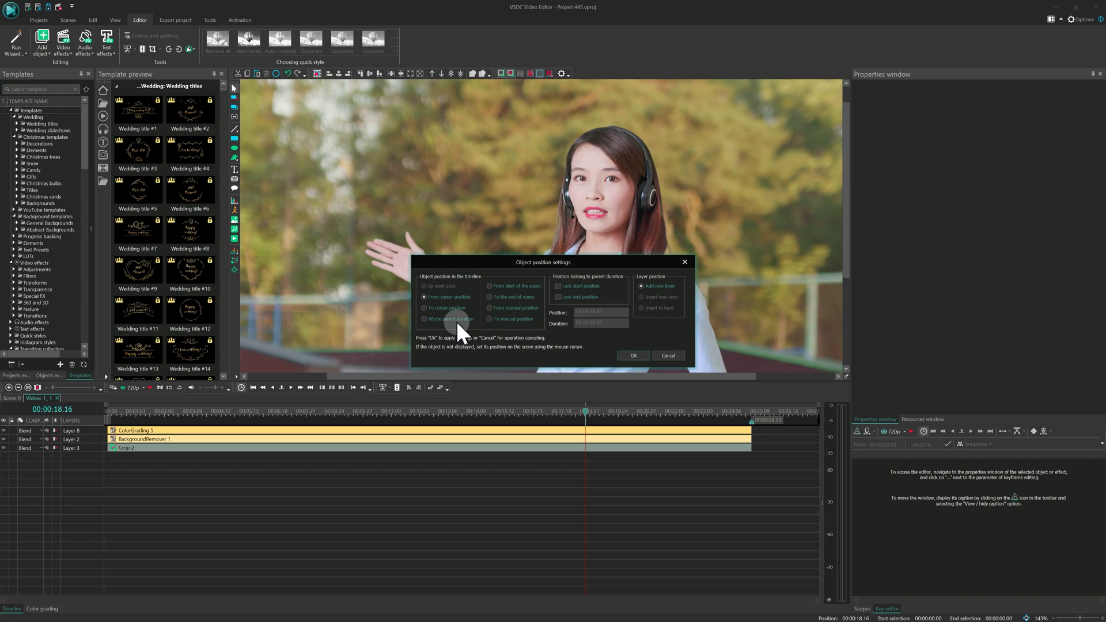
click(635, 355)
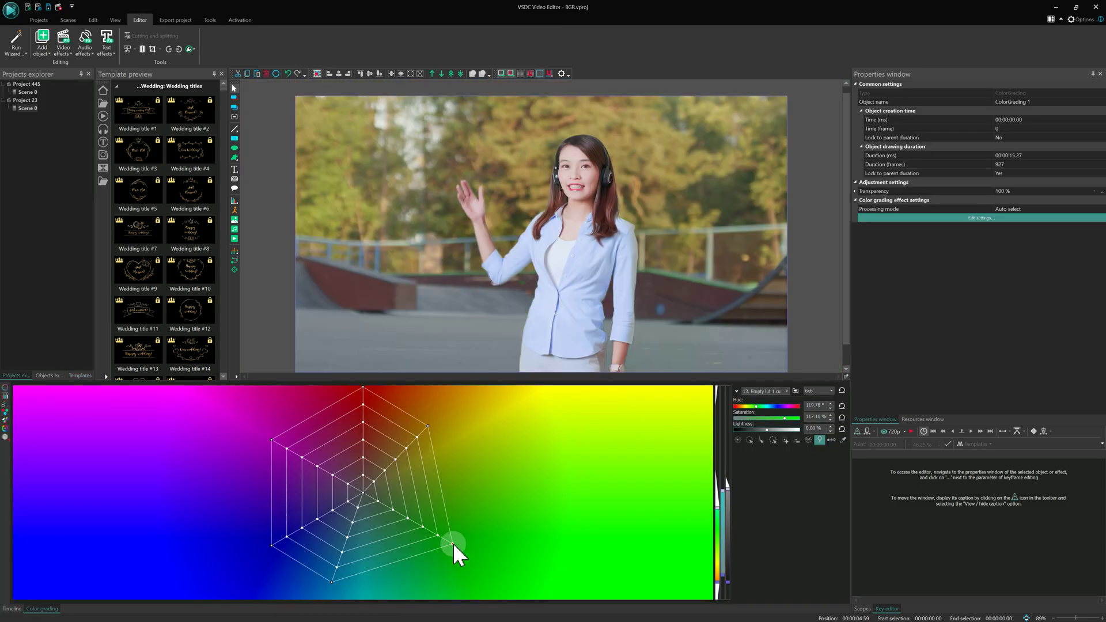
drag(453, 543, 366, 494)
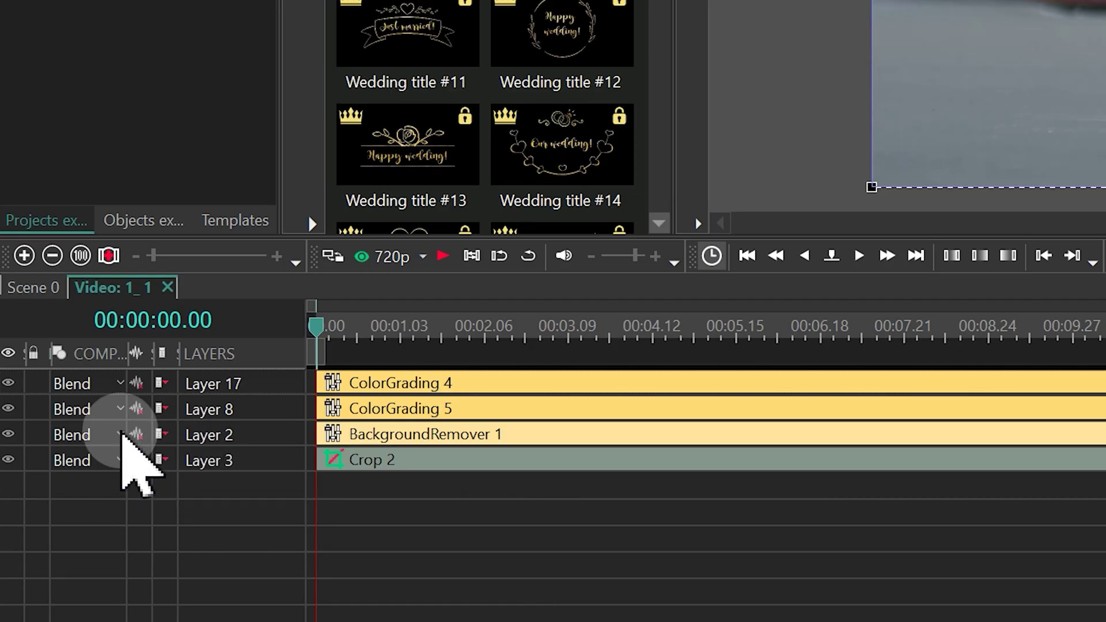
Hide the ColorGrading 4 and 5 layers and switch the background remover to By HSL chromakey color.
click(8, 383)
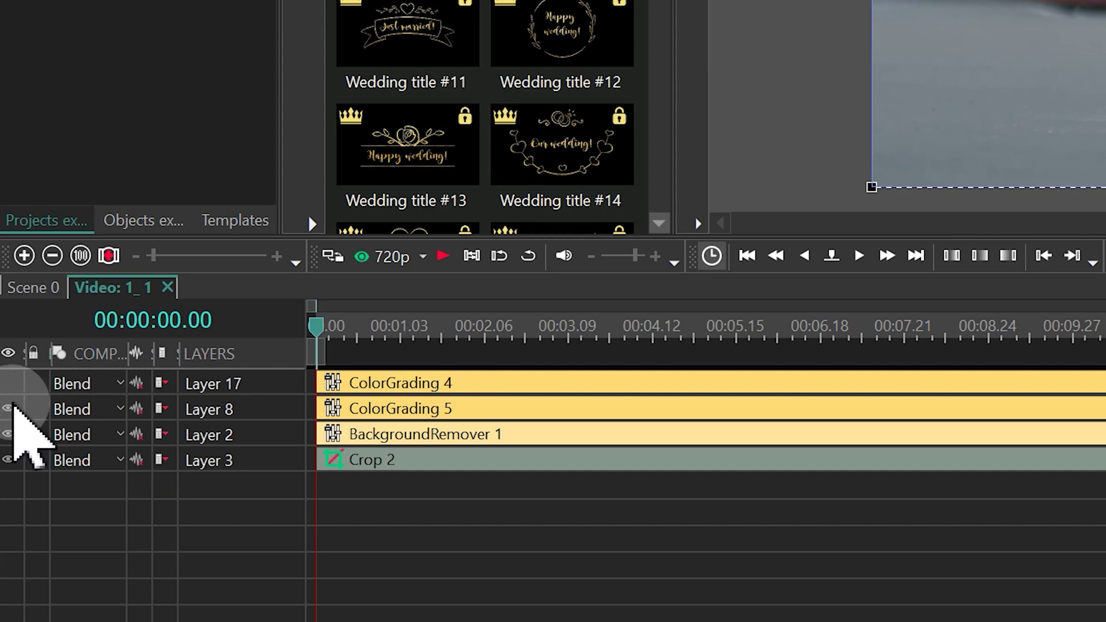
click(8, 408)
click(553, 532)
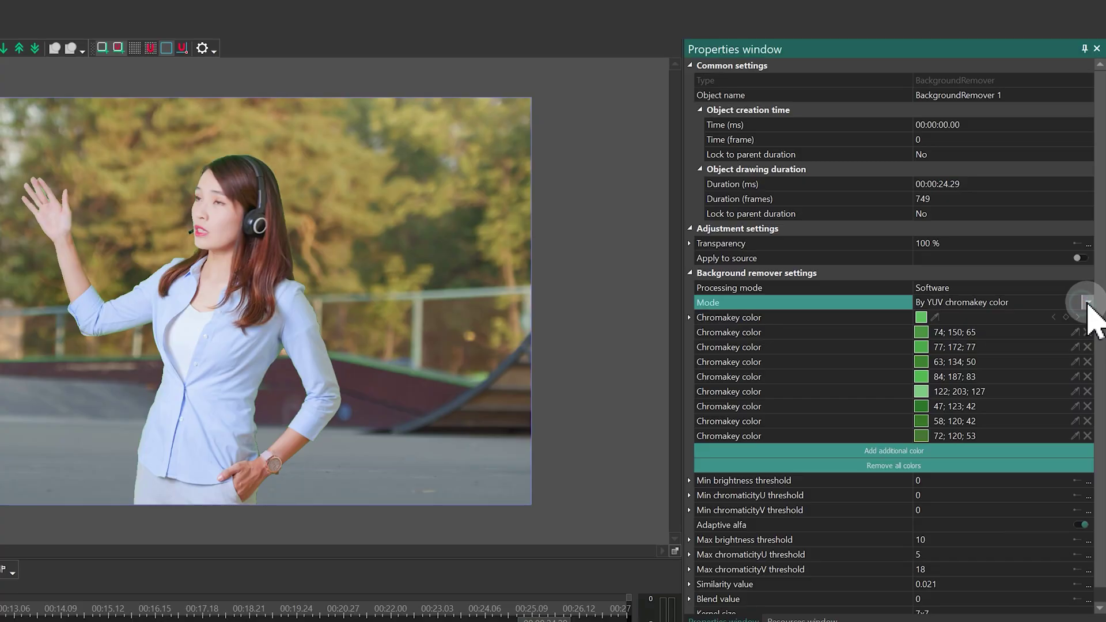
click(1087, 304)
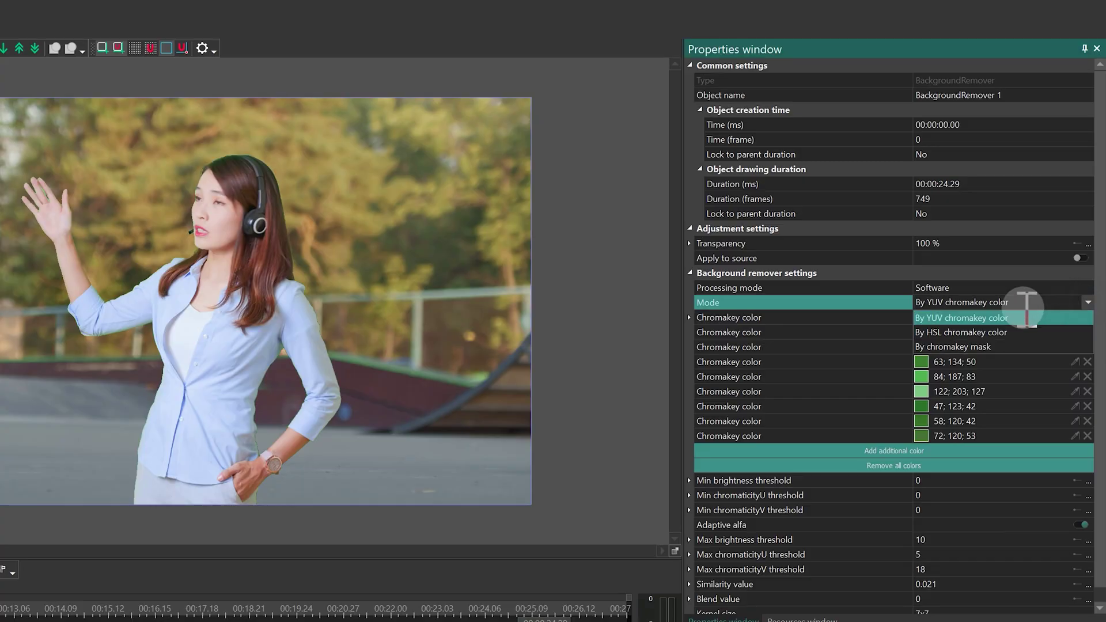
click(970, 333)
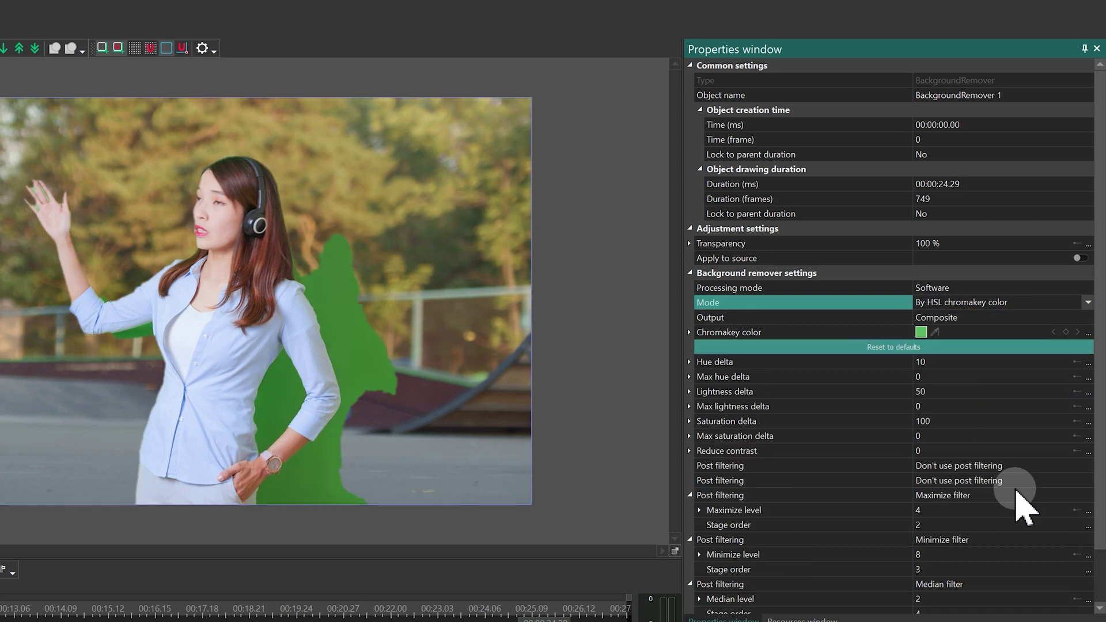
Set the Maximize, Minimize, Median and Blur post filters to Don't use post filtering.
click(1078, 495)
click(1027, 497)
click(1023, 510)
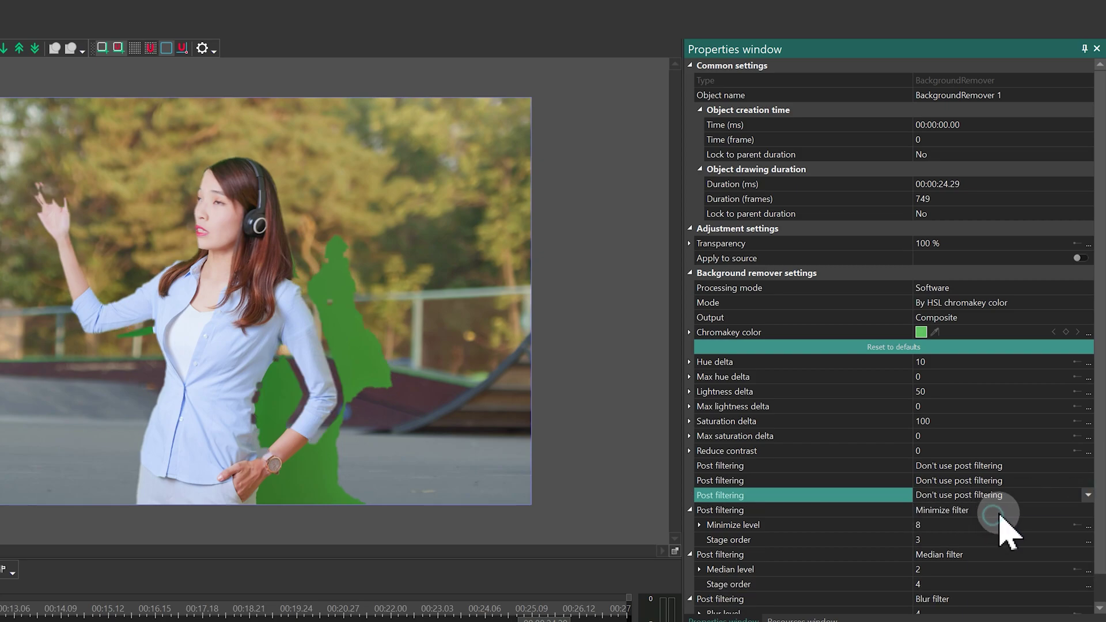
click(1089, 511)
click(1020, 512)
click(1019, 525)
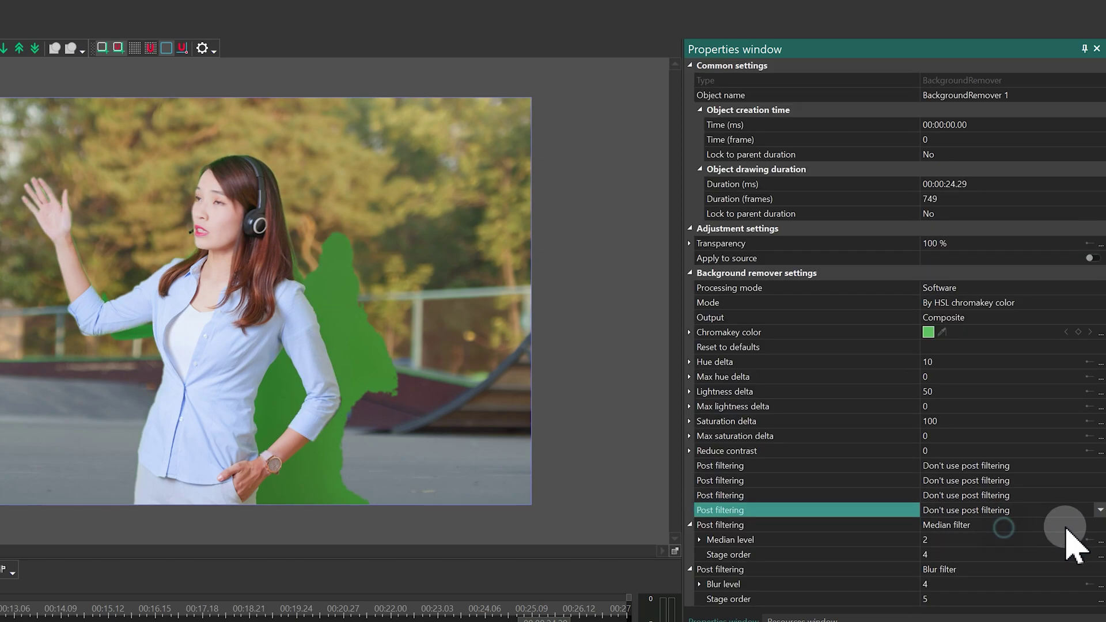
click(1092, 526)
click(1089, 525)
click(1046, 540)
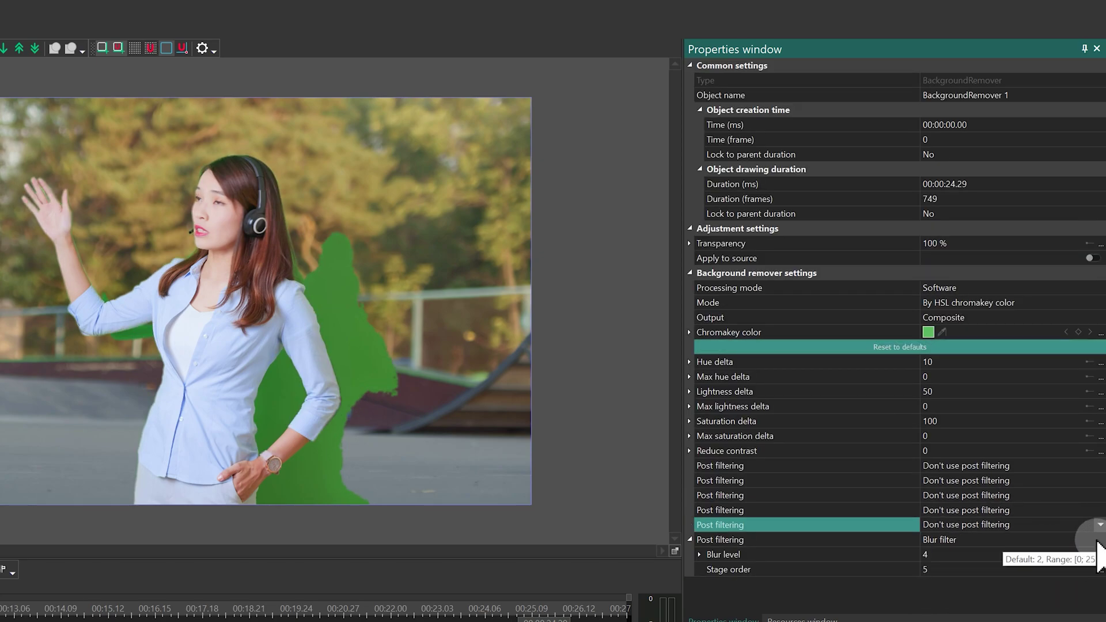
click(1066, 540)
click(1017, 540)
click(988, 555)
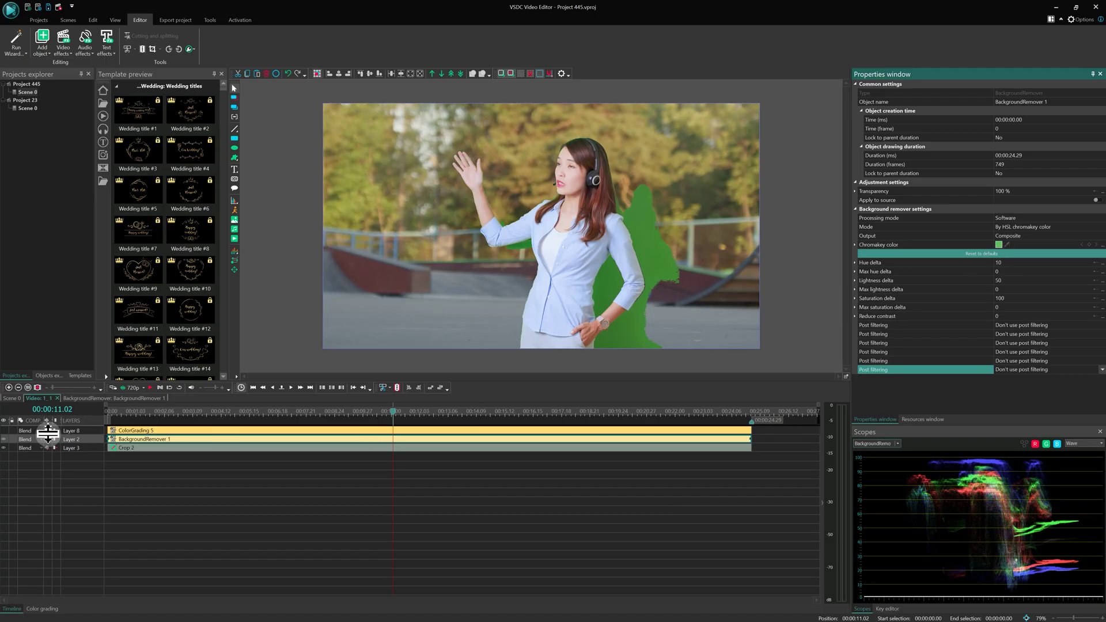
Sample the backdrop green as the key colour twice, toggling the keyed layer to compare results.
click(4, 441)
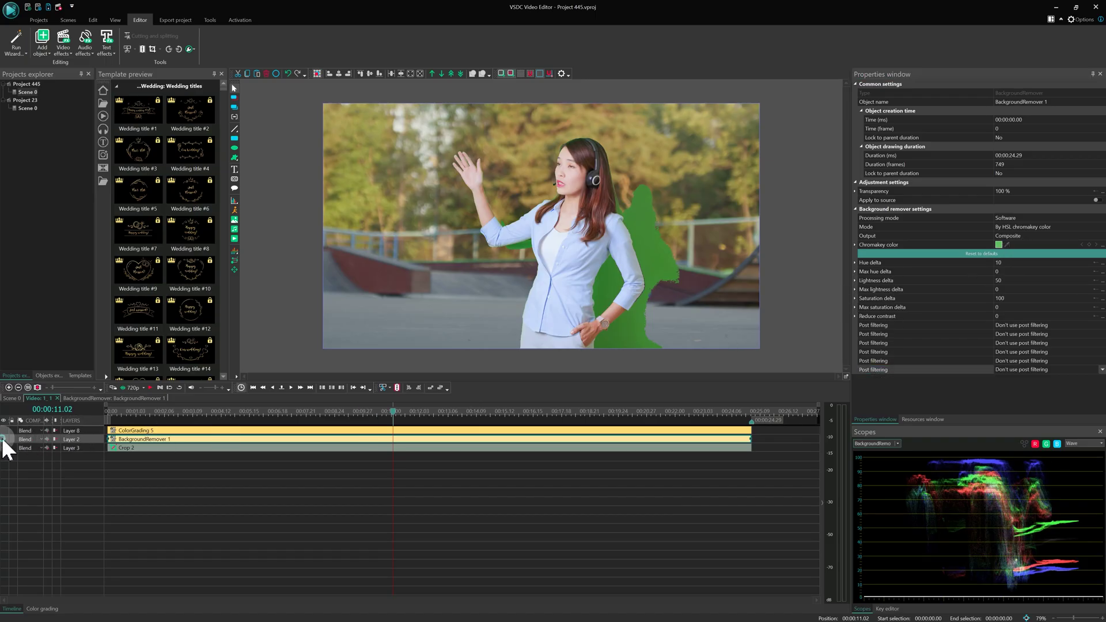
click(1008, 245)
click(487, 127)
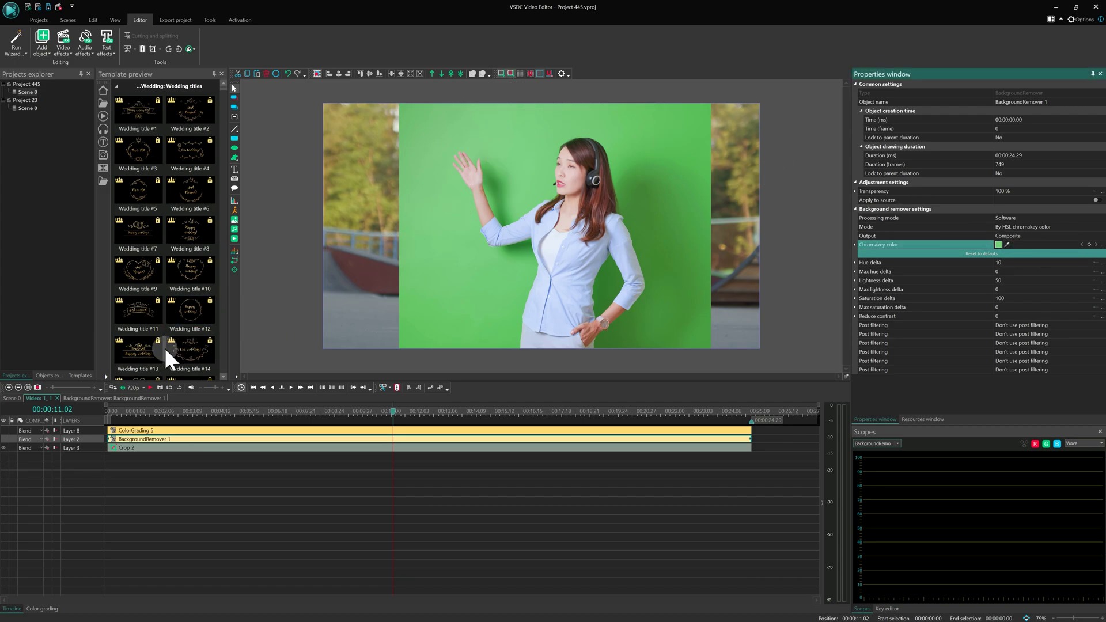
click(4, 439)
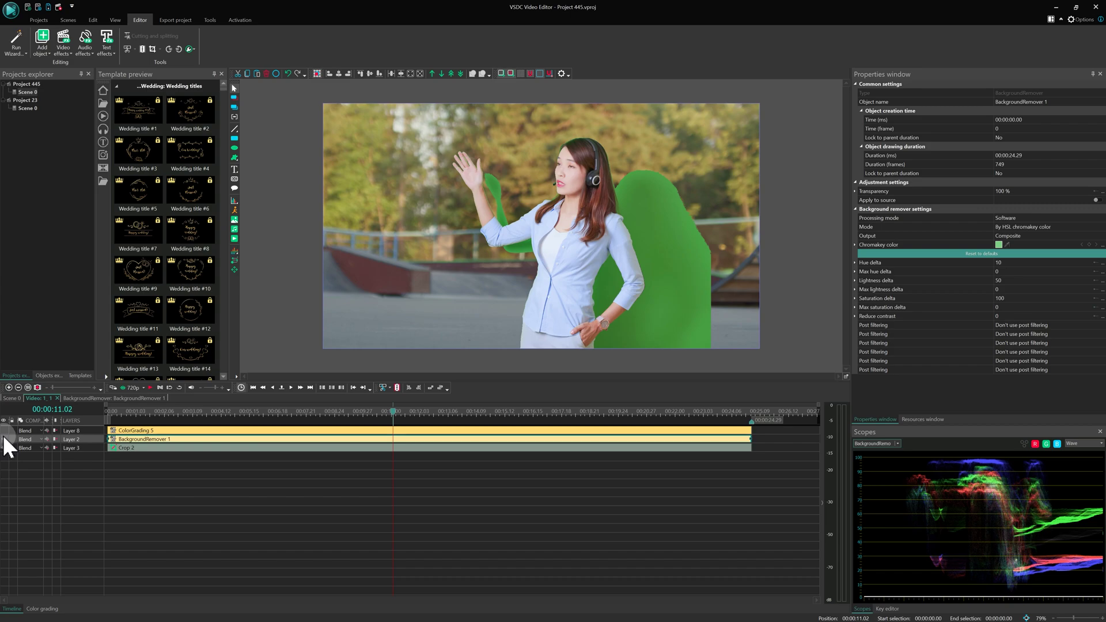
click(4, 438)
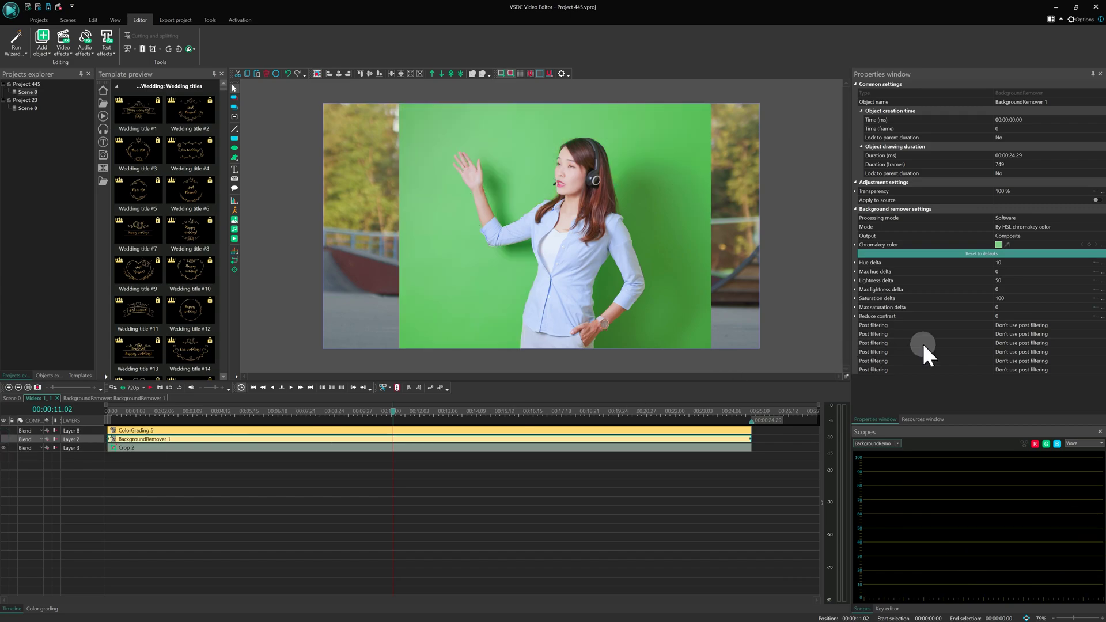
click(1007, 244)
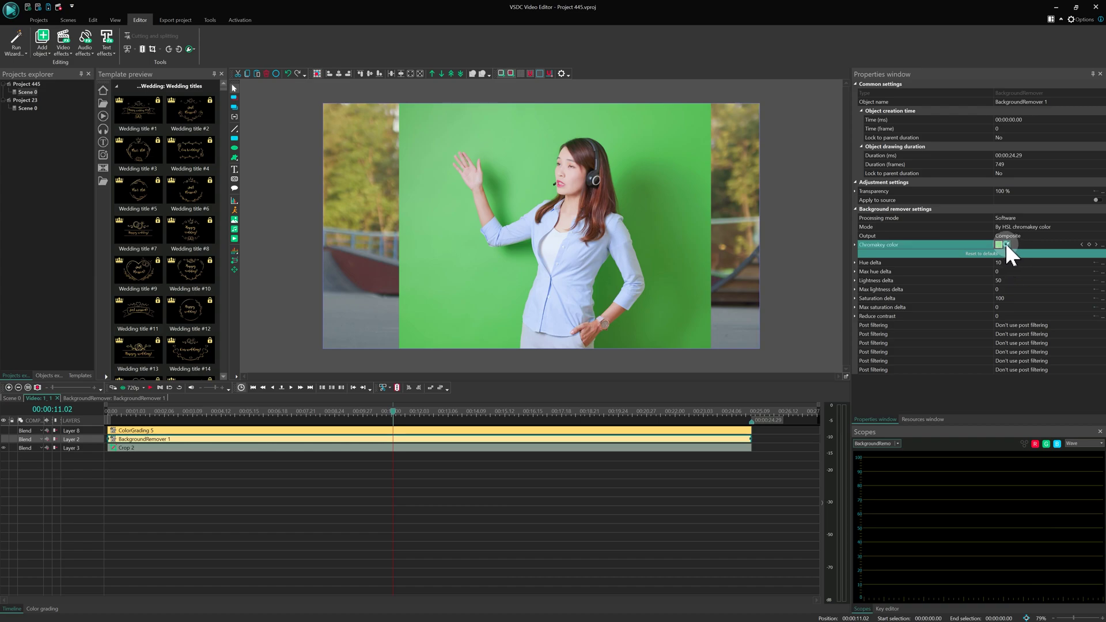
click(662, 265)
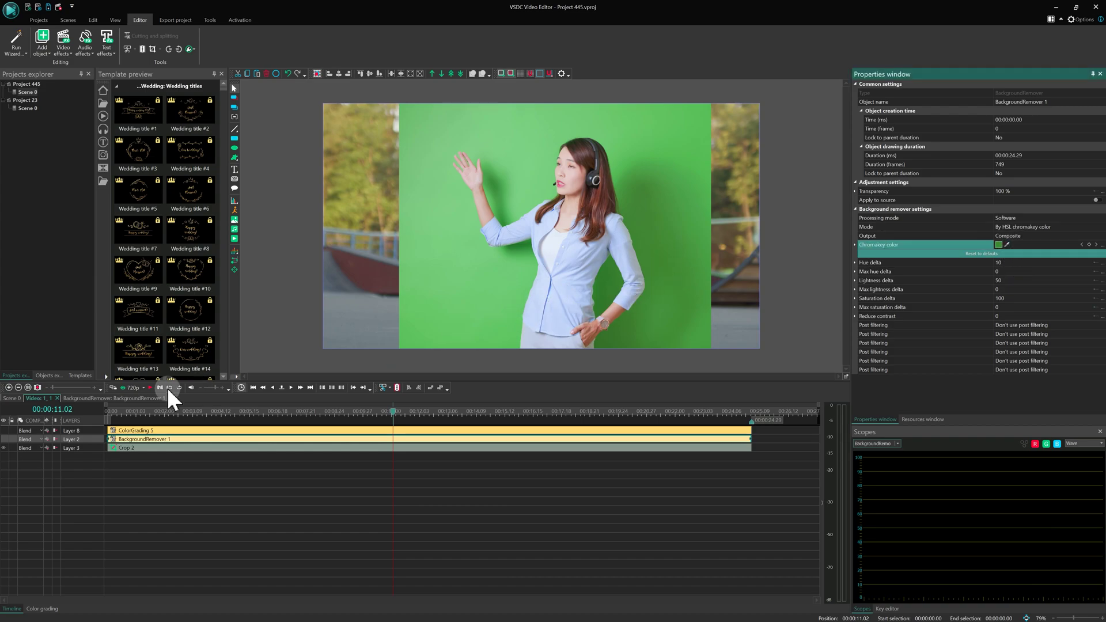
click(3, 438)
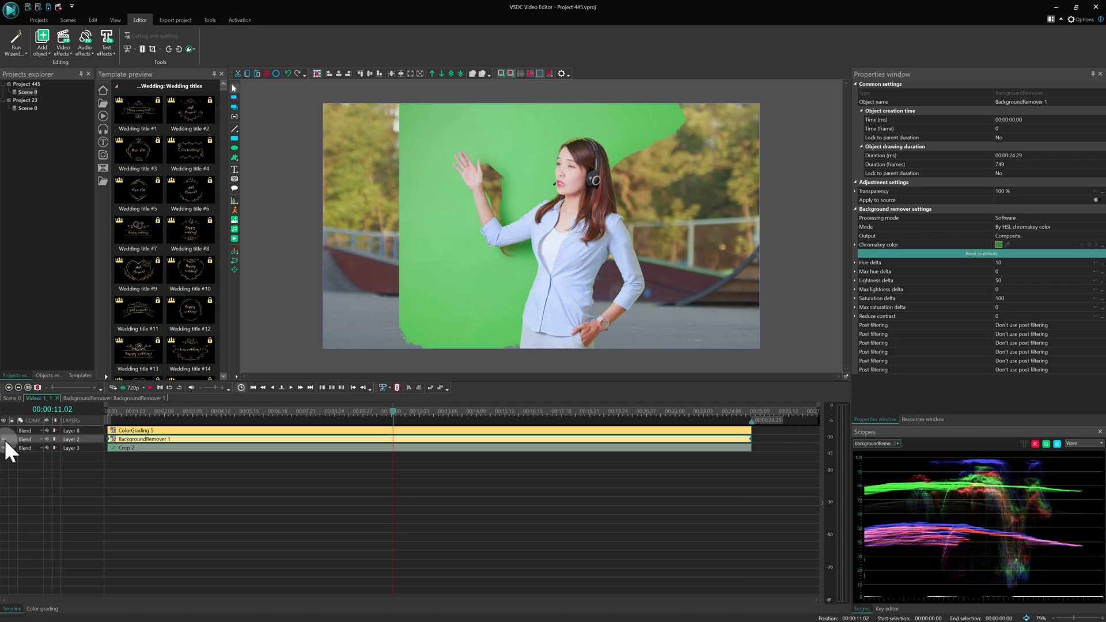
Resample the backdrop green once more and confirm it as the chromakey colour in the Colors dialog.
click(3, 439)
click(1007, 244)
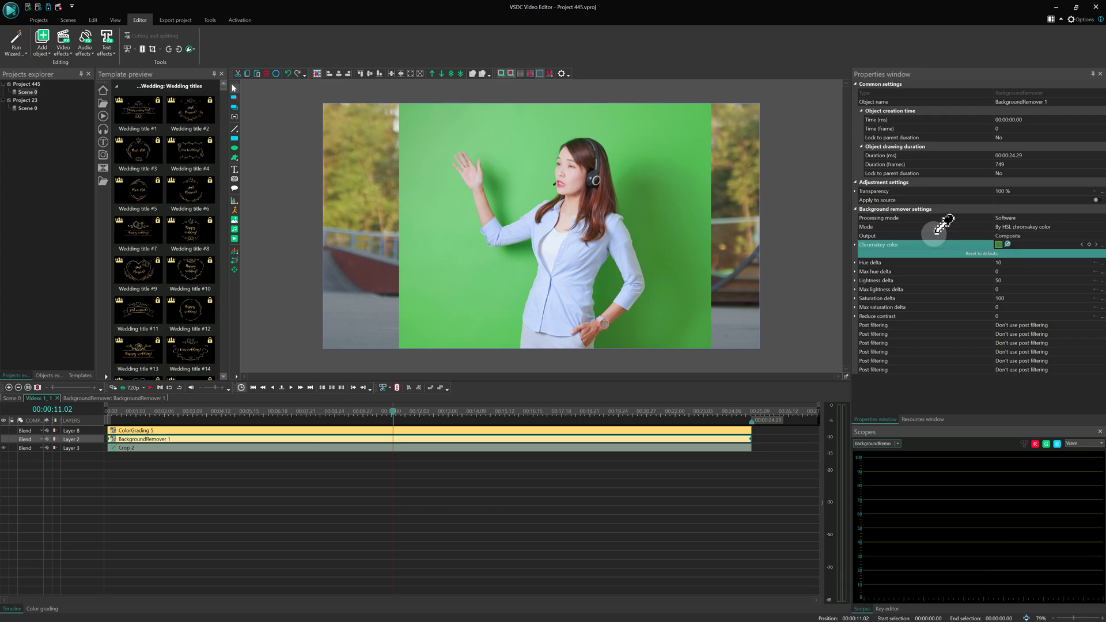
click(614, 186)
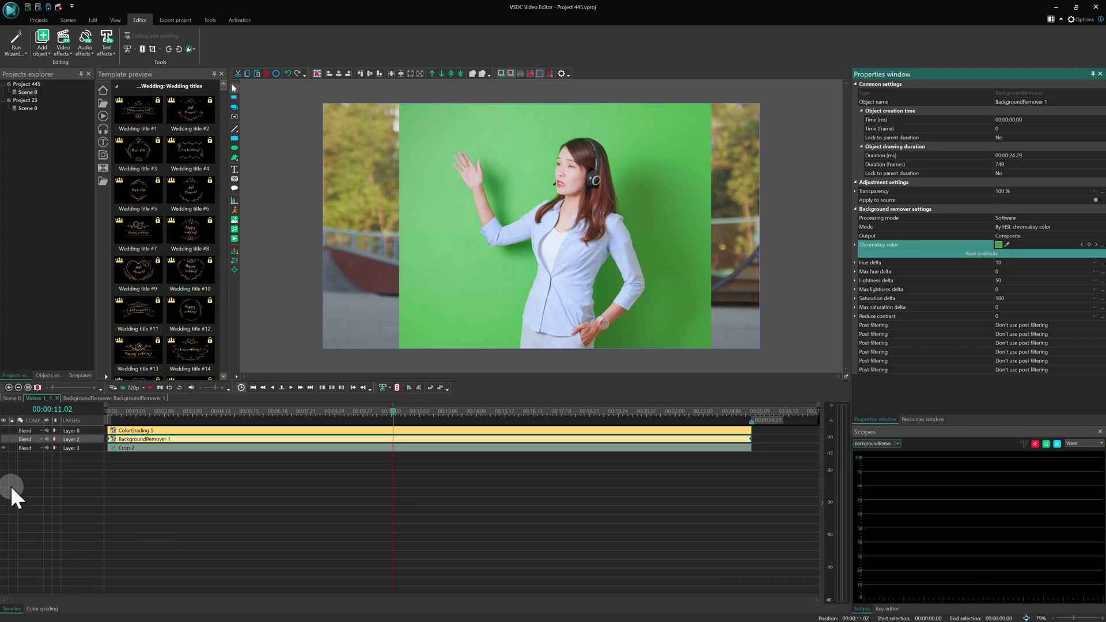
click(4, 439)
click(984, 252)
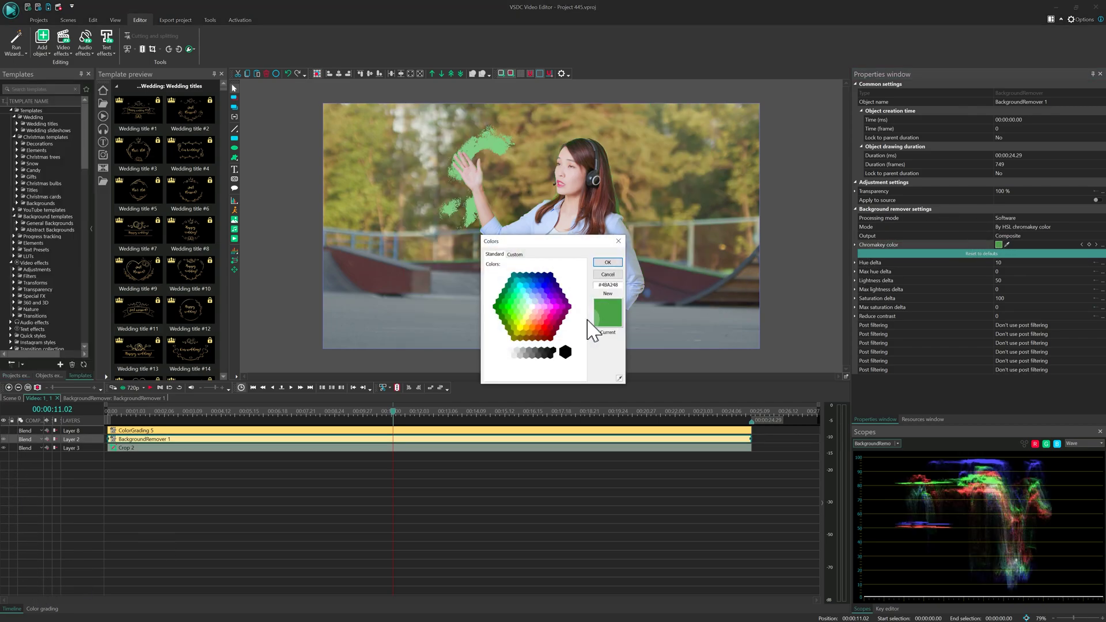
click(616, 262)
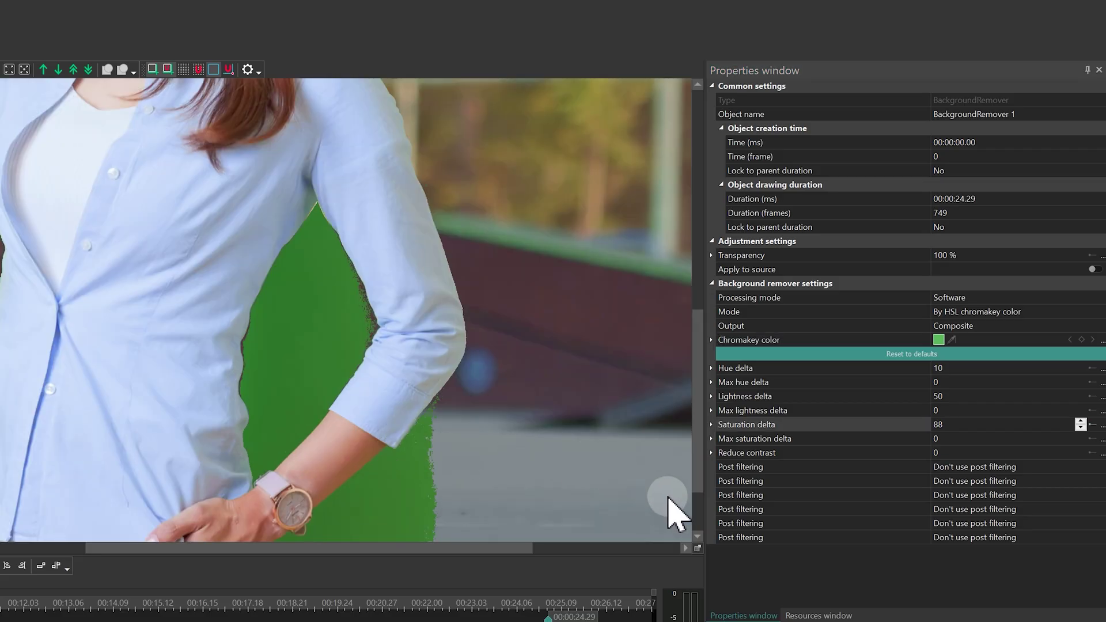
Lower the background remover's Saturation delta through direct entry and repeated spin-box steps.
click(1011, 301)
click(959, 430)
text(100)
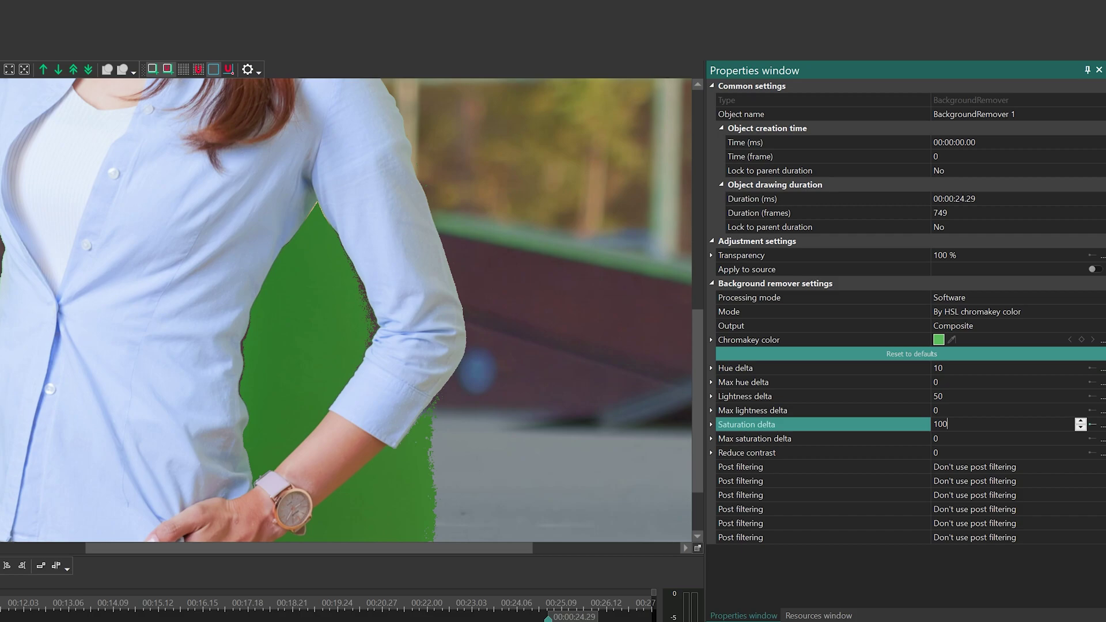
key(Return)
click(1081, 429)
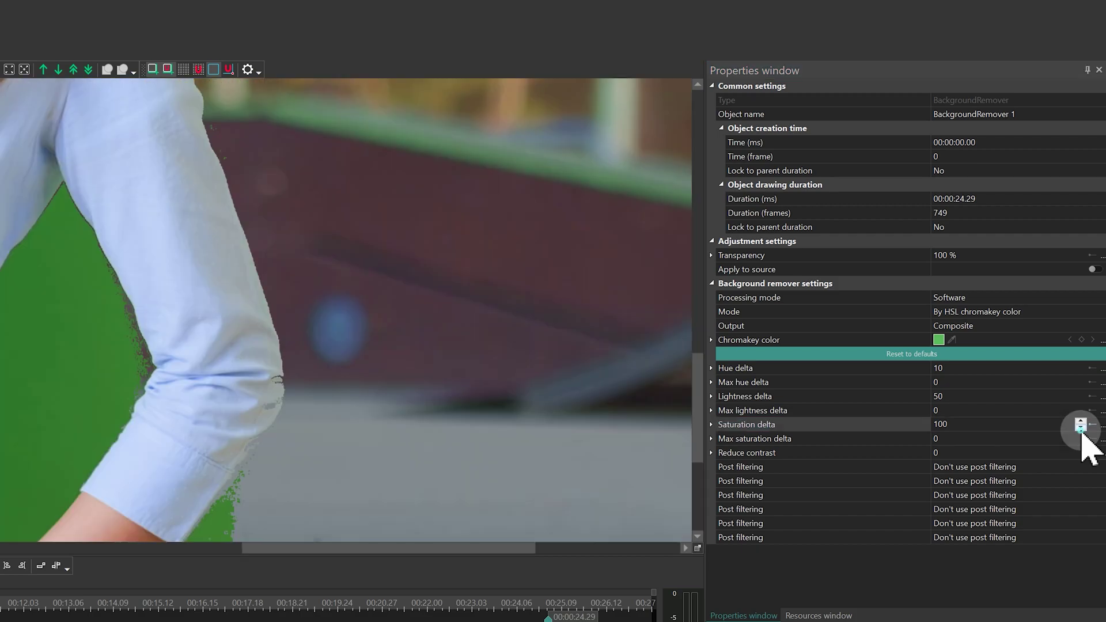
click(1081, 428)
click(1081, 428)
click(1081, 428)
click(1081, 428)
click(1081, 428)
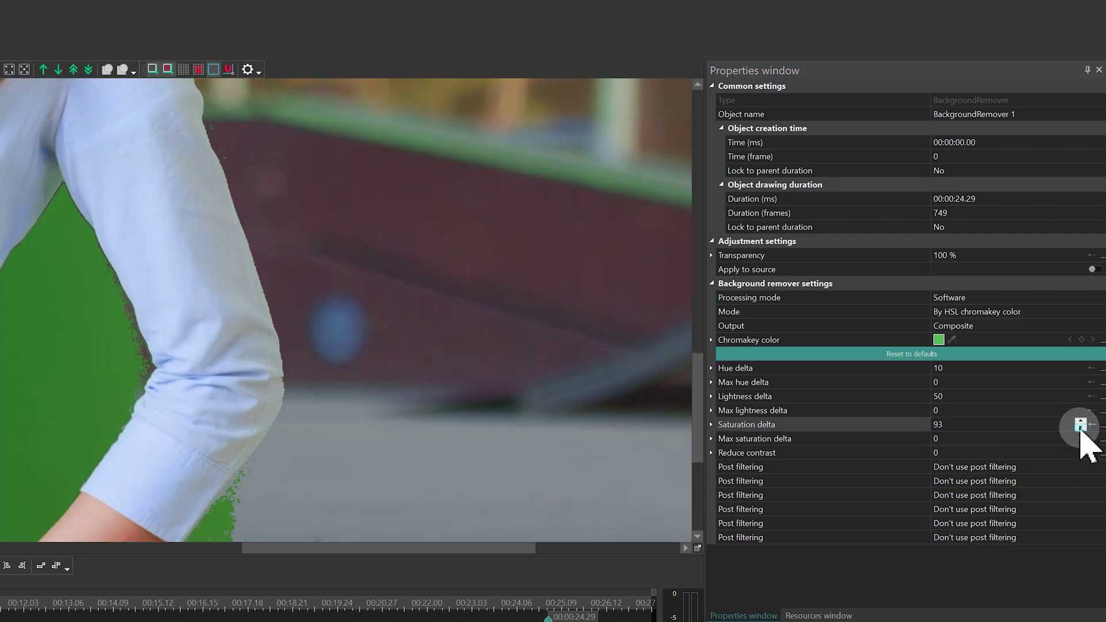
click(1081, 428)
click(1081, 428)
click(1081, 429)
click(1083, 449)
Raise Reduce contrast to 42 to shrink the green fringe.
click(1083, 449)
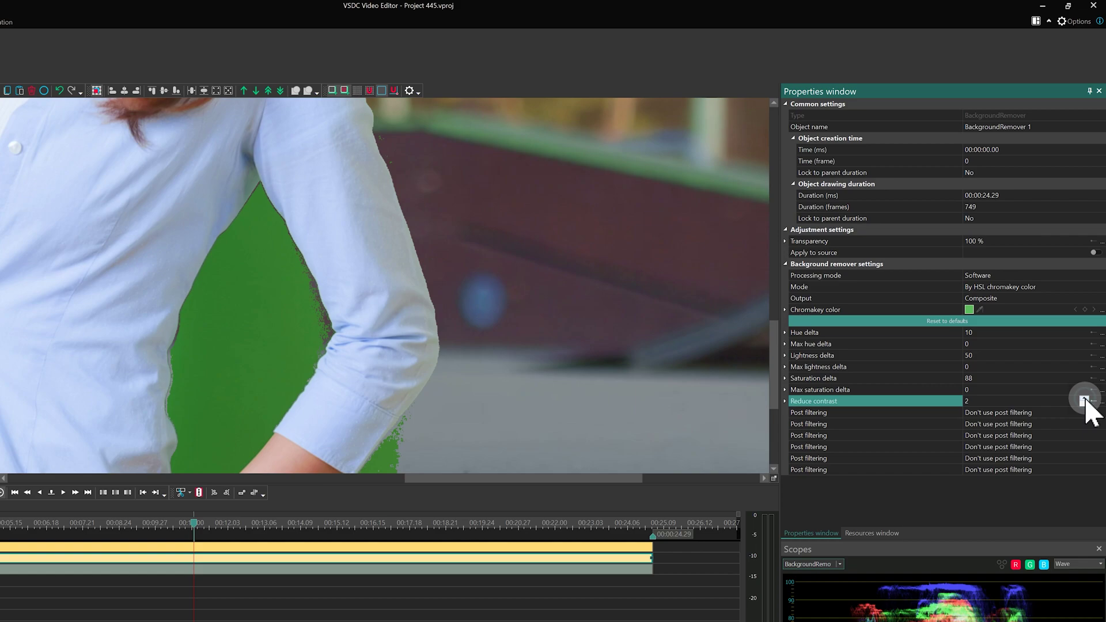
click(1085, 398)
click(1085, 397)
click(1085, 397)
click(1085, 397)
click(1085, 398)
click(1085, 397)
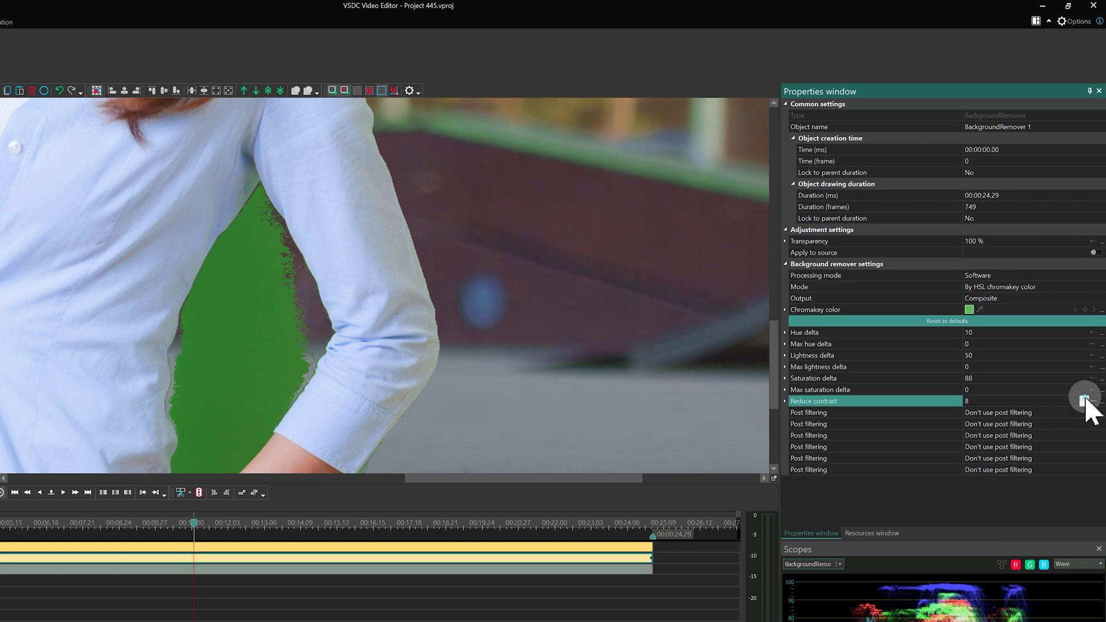
click(1085, 398)
click(1085, 397)
click(1085, 397)
click(1085, 398)
click(1086, 398)
click(1085, 398)
click(1086, 398)
click(1085, 398)
click(1085, 398)
click(1085, 398)
click(1085, 398)
click(1086, 398)
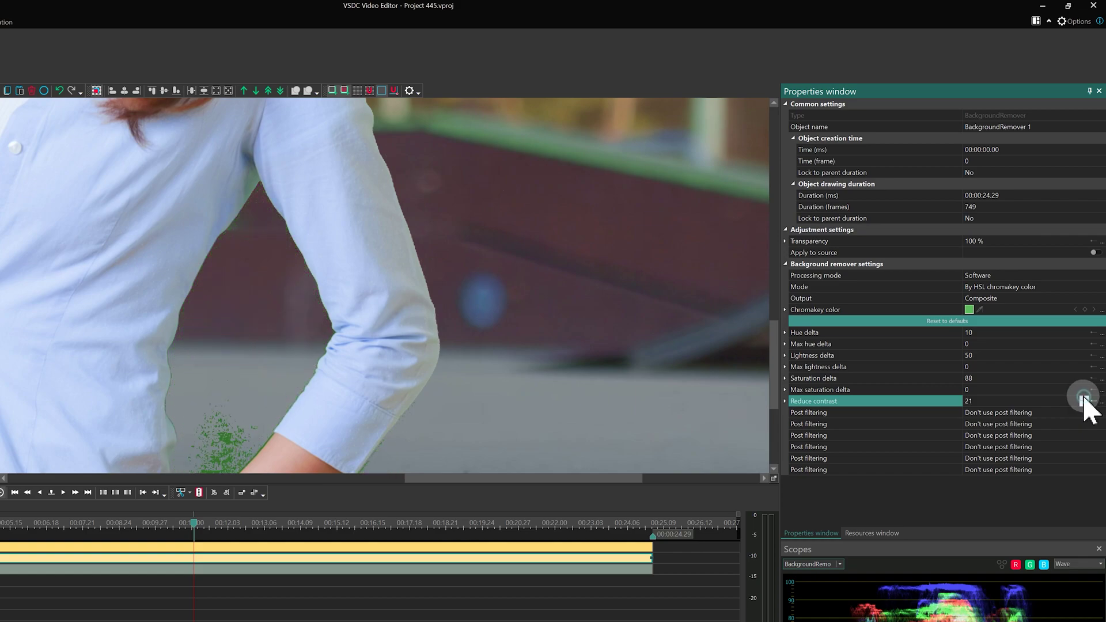
click(1085, 397)
click(1085, 397)
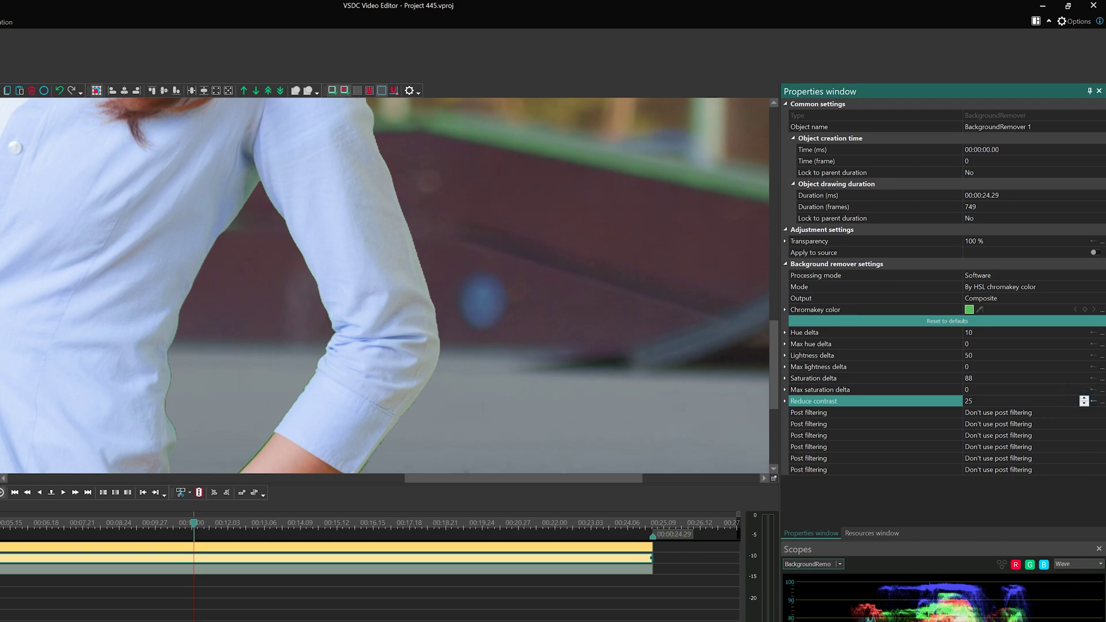
scroll(385, 285, down, 3)
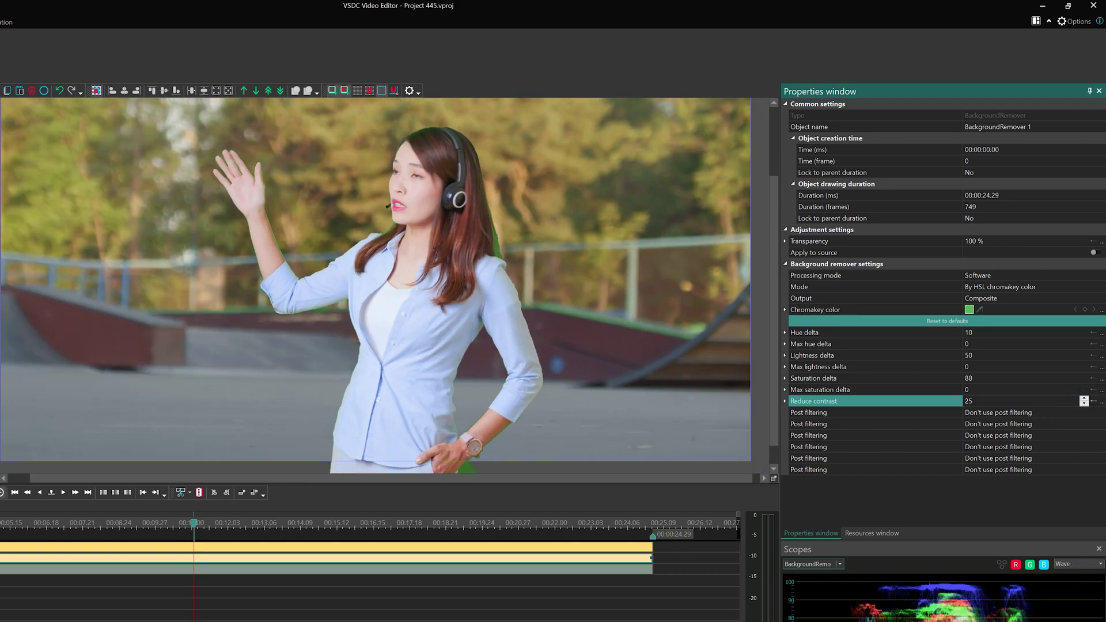
click(1085, 404)
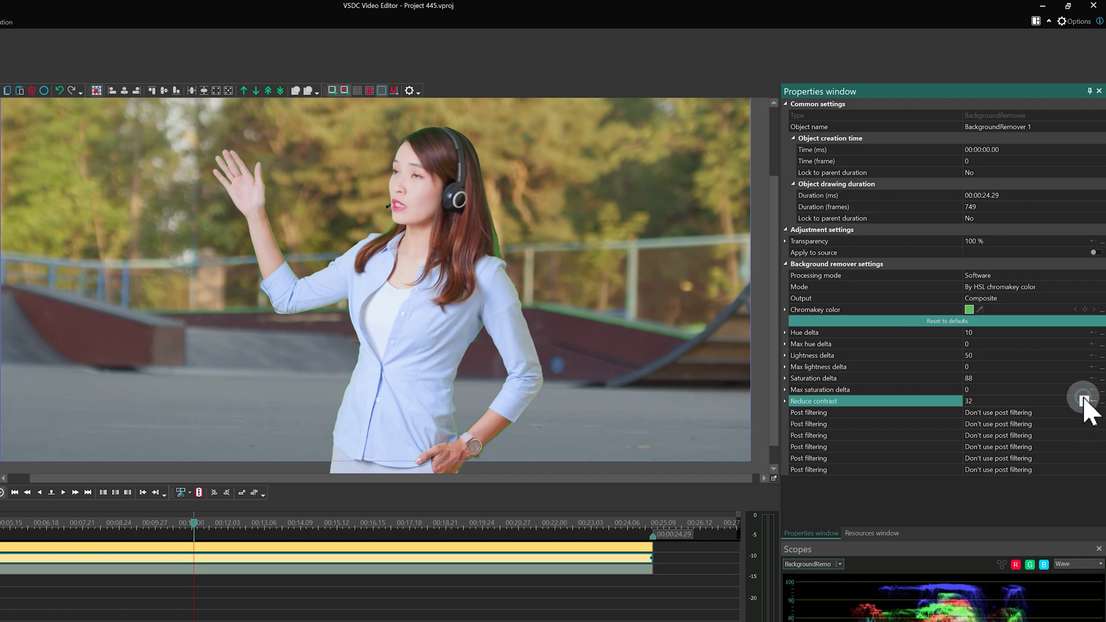
click(711, 454)
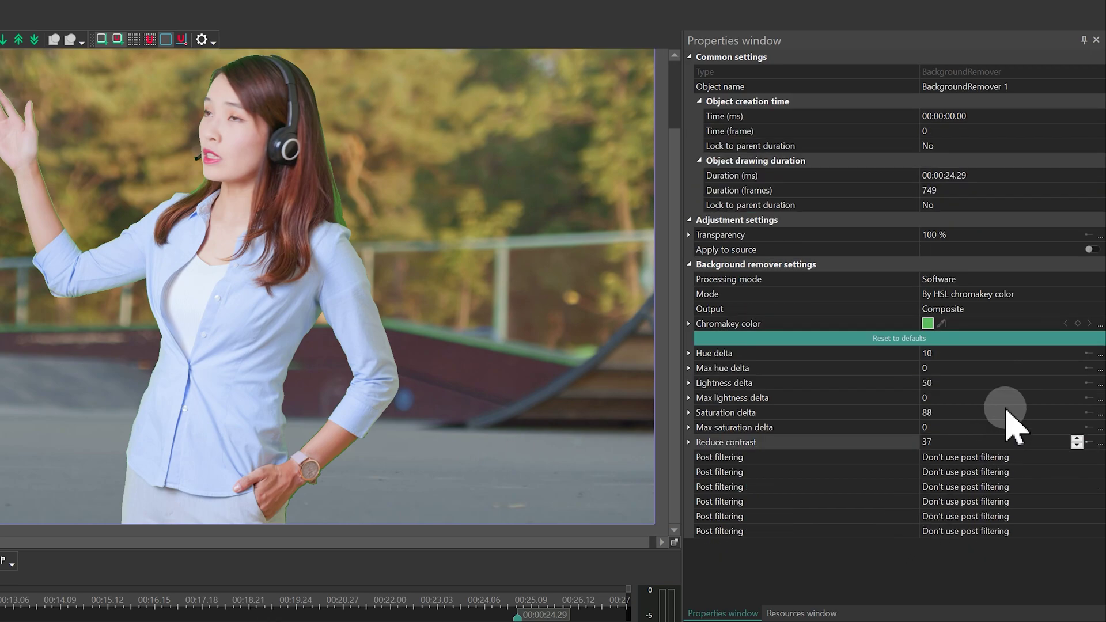
Raise Hue delta to 20 to widen the keyed range.
click(1034, 353)
click(1077, 357)
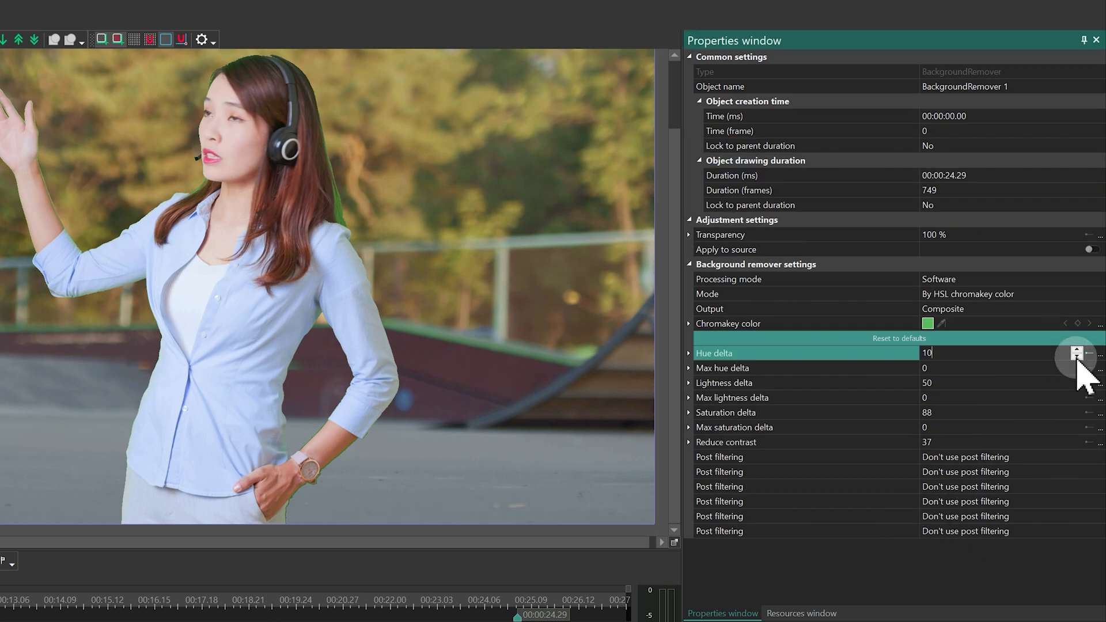
click(1077, 349)
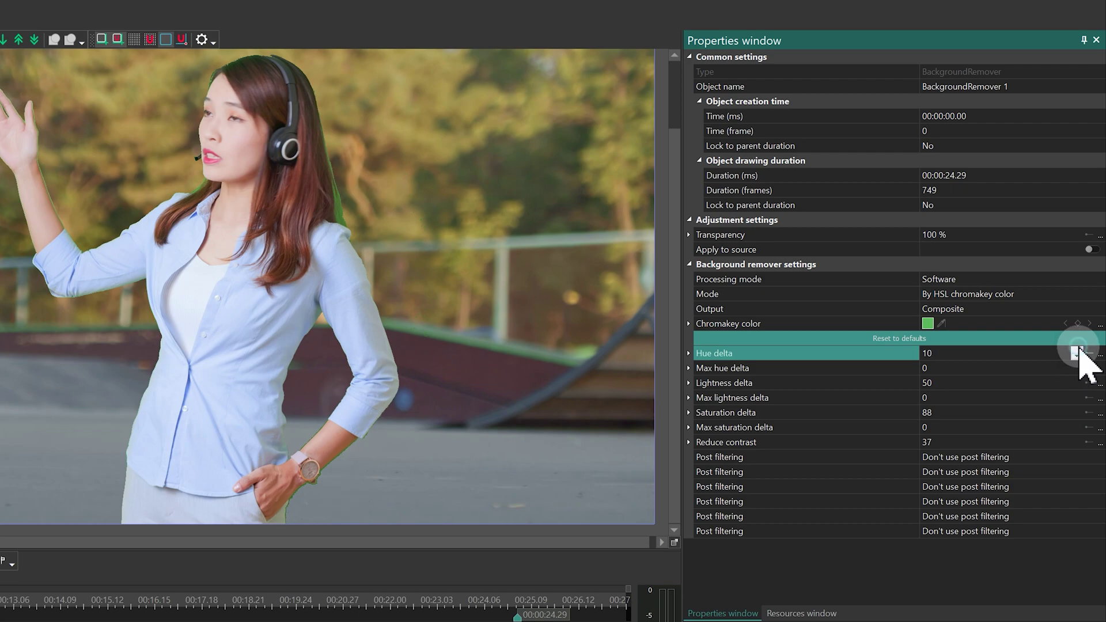
click(1077, 350)
click(1077, 350)
click(1077, 350)
click(1077, 350)
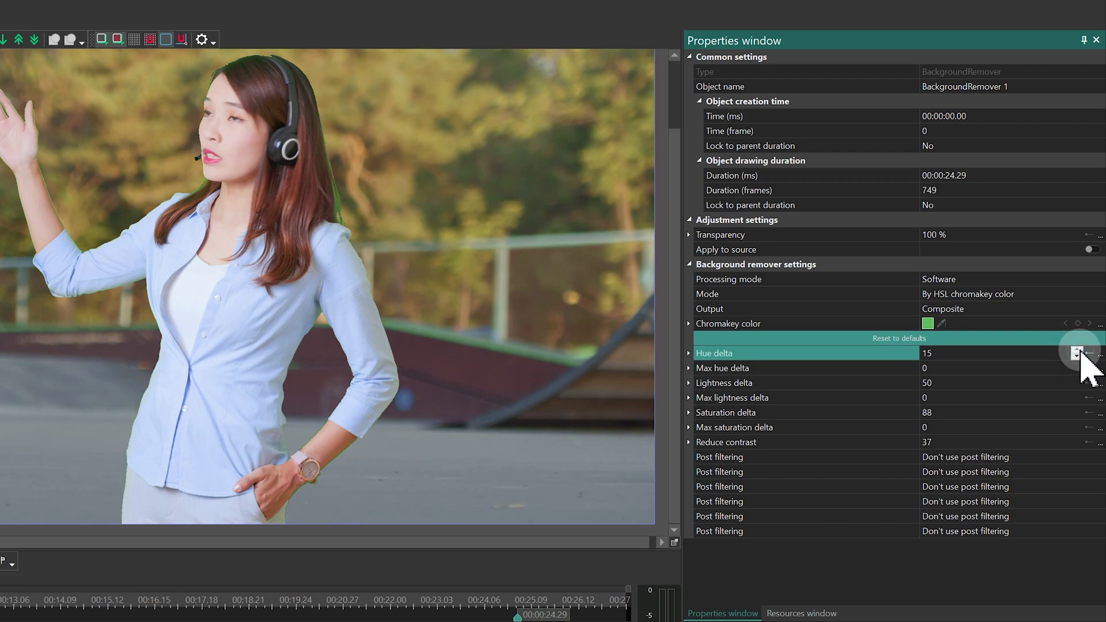
click(1079, 350)
click(1078, 350)
click(1077, 350)
click(1076, 350)
click(1076, 350)
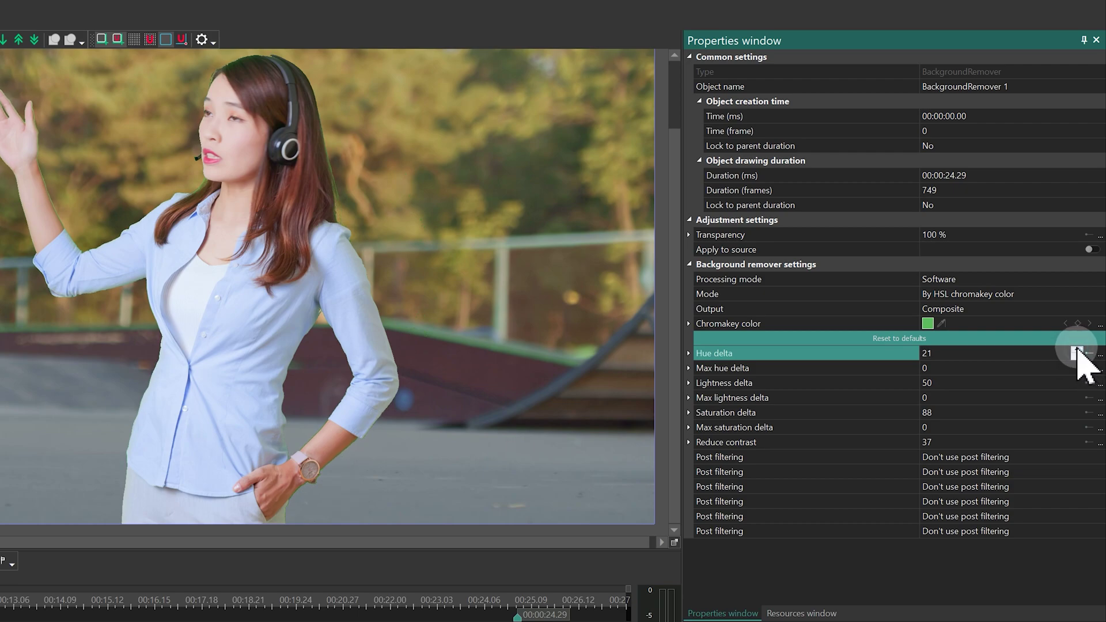
click(1075, 350)
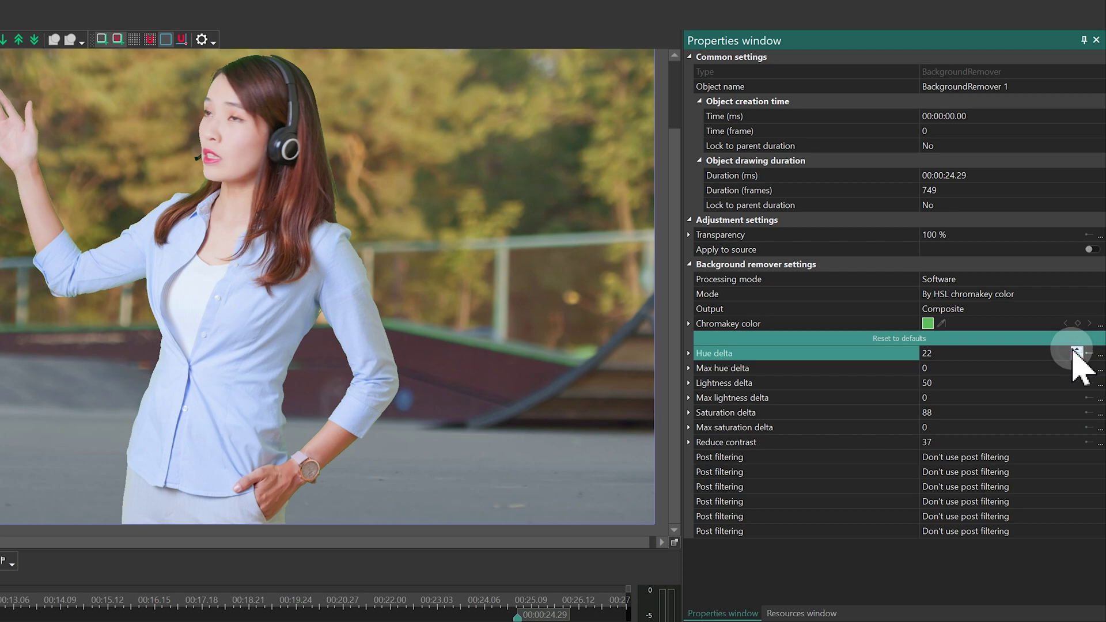
Raise Max hue delta to 43.
click(1027, 366)
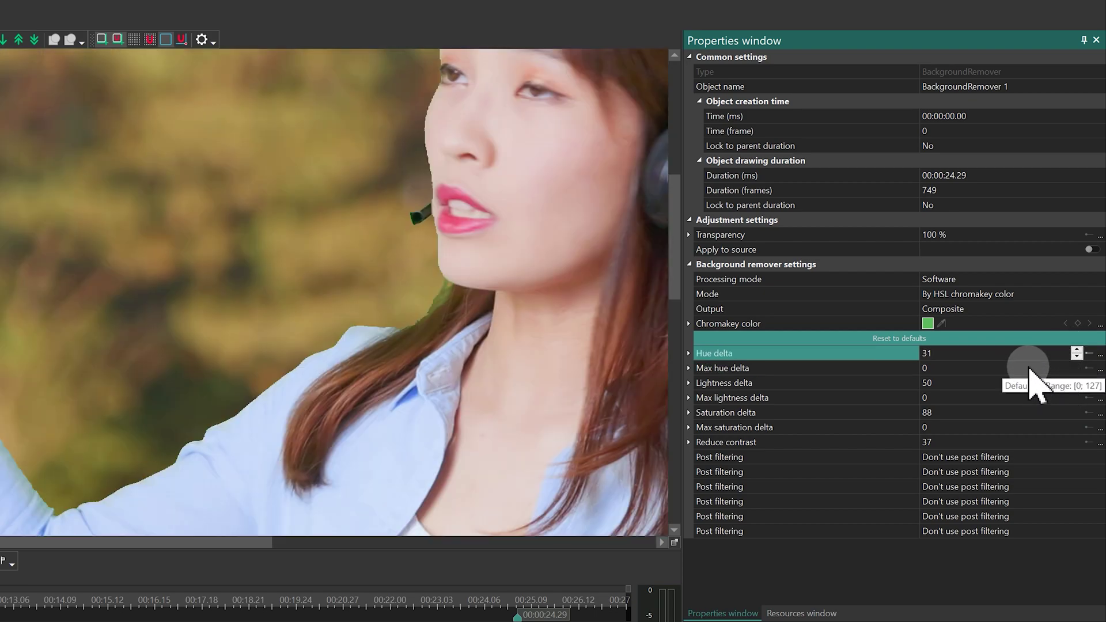
click(1077, 365)
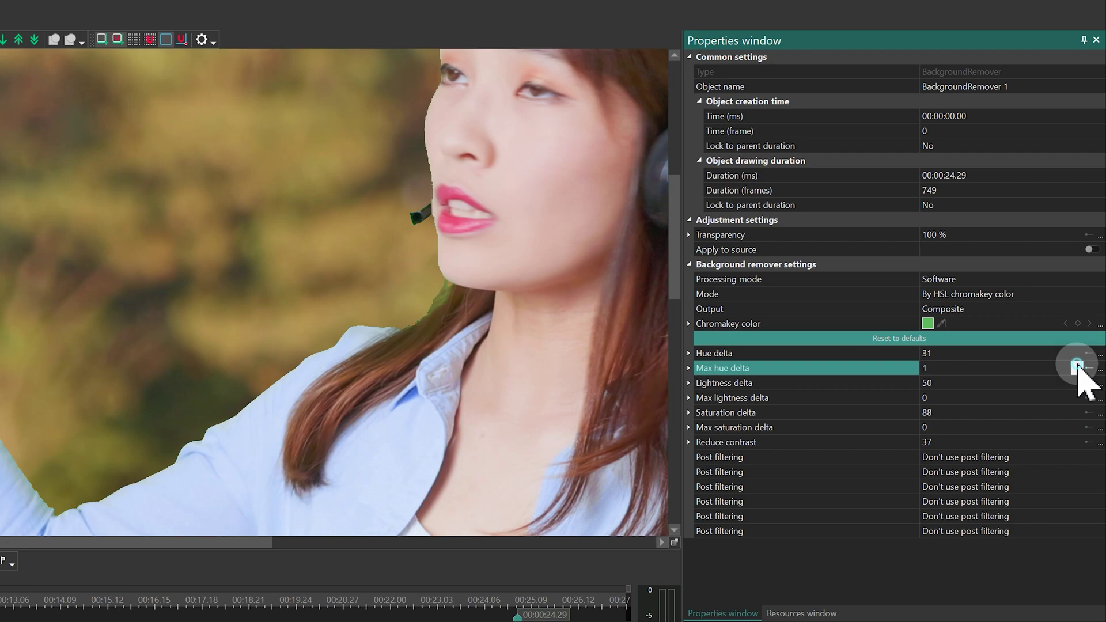
click(1077, 365)
click(1077, 365)
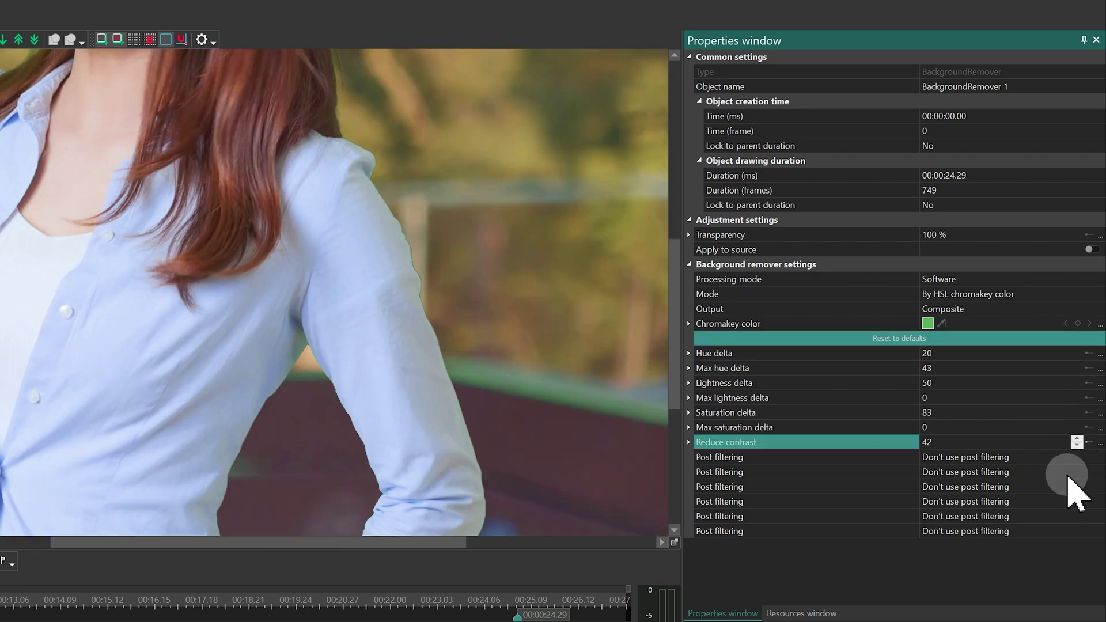
click(1079, 459)
Set the first post filter to Minimize filter with Minimize level 1.
click(1100, 457)
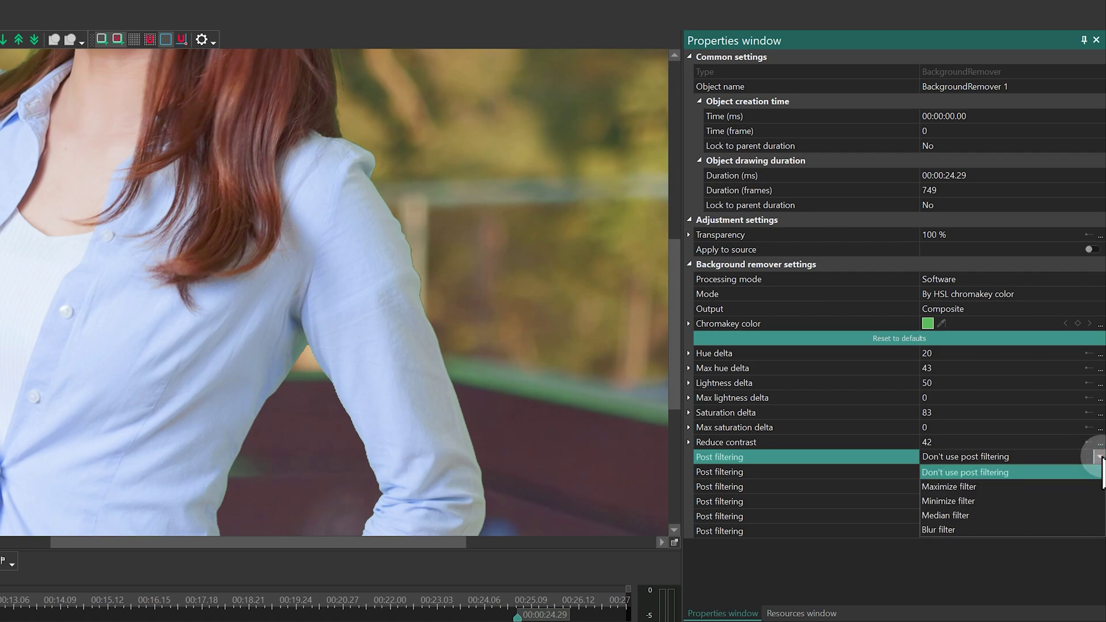
click(957, 501)
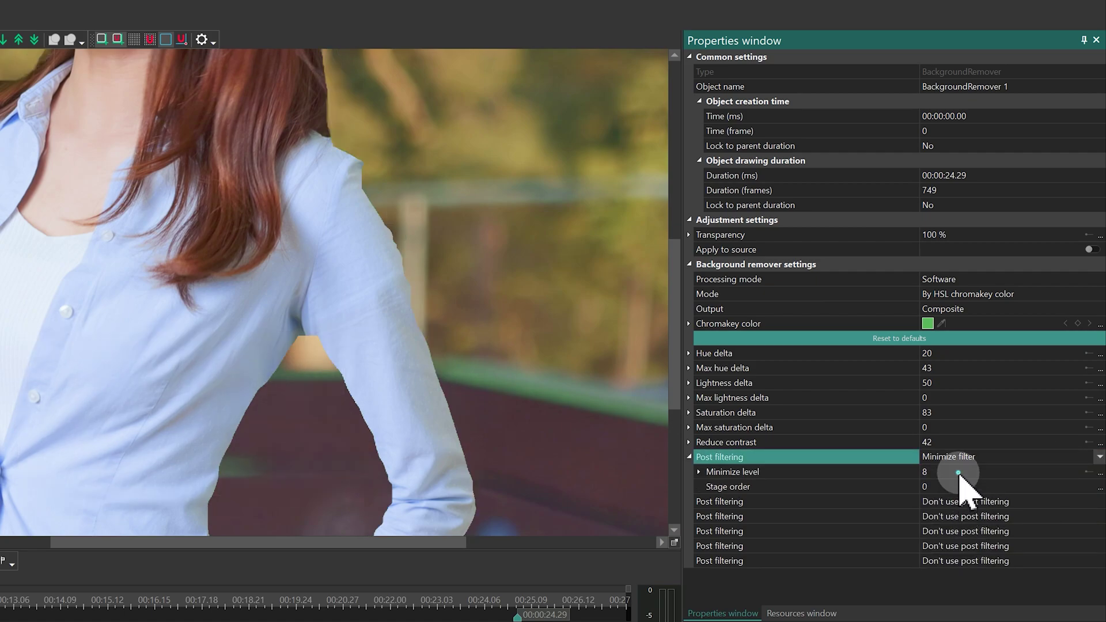
click(922, 472)
drag(918, 474, 930, 487)
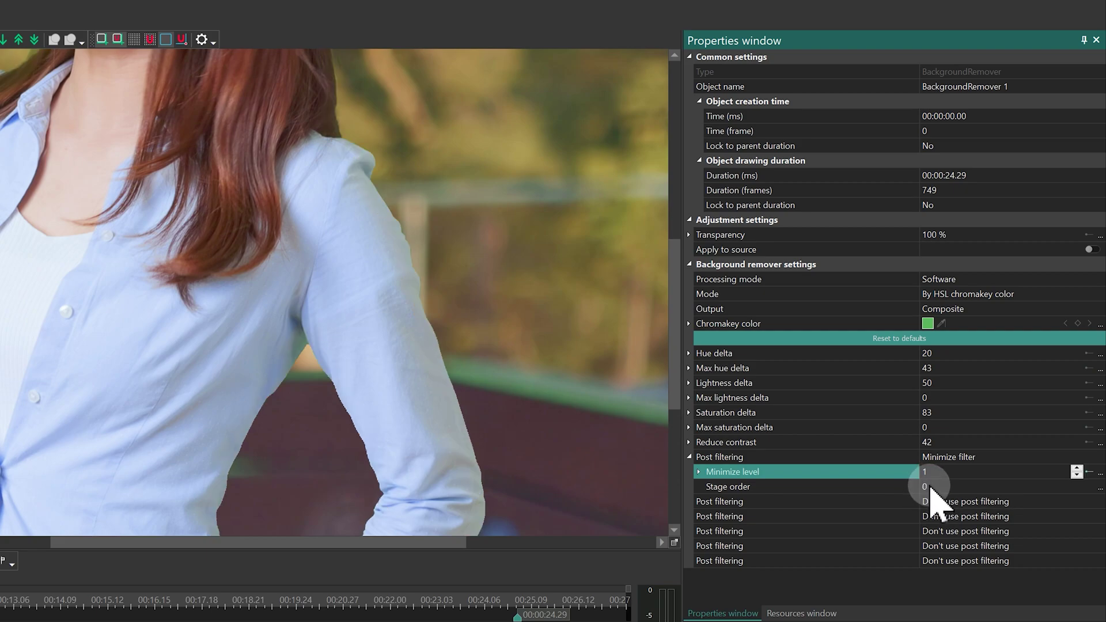
Set the next post filter to Blur filter with Blur level 3.
click(1078, 501)
click(1098, 502)
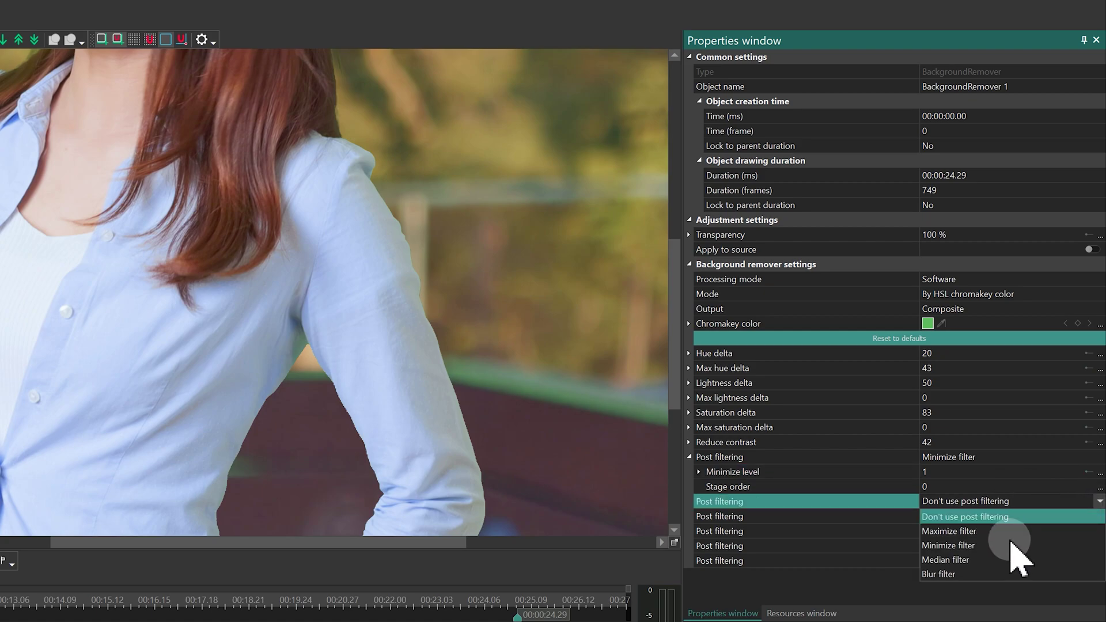
click(974, 574)
click(951, 517)
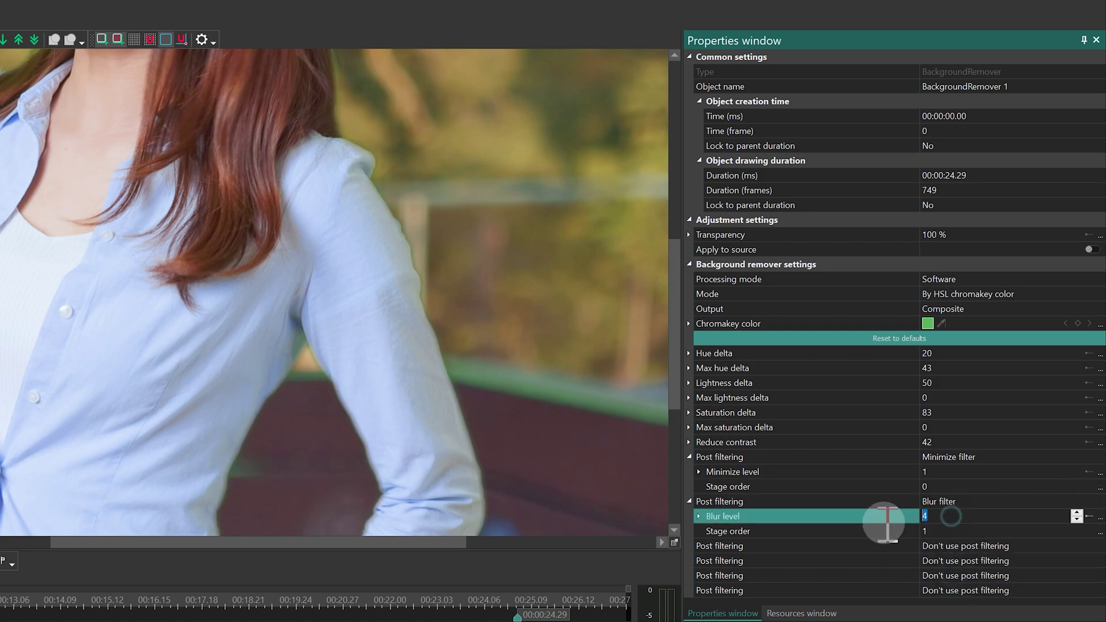
text(3)
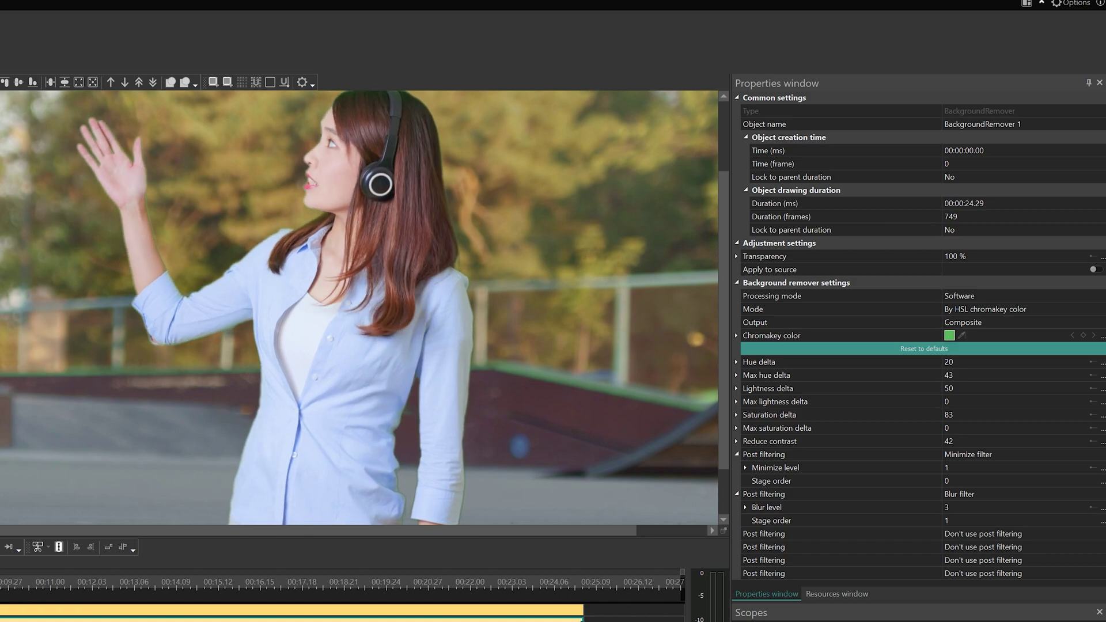
Change the Blur level to 2 and deselect the background remover.
click(958, 508)
text(2)
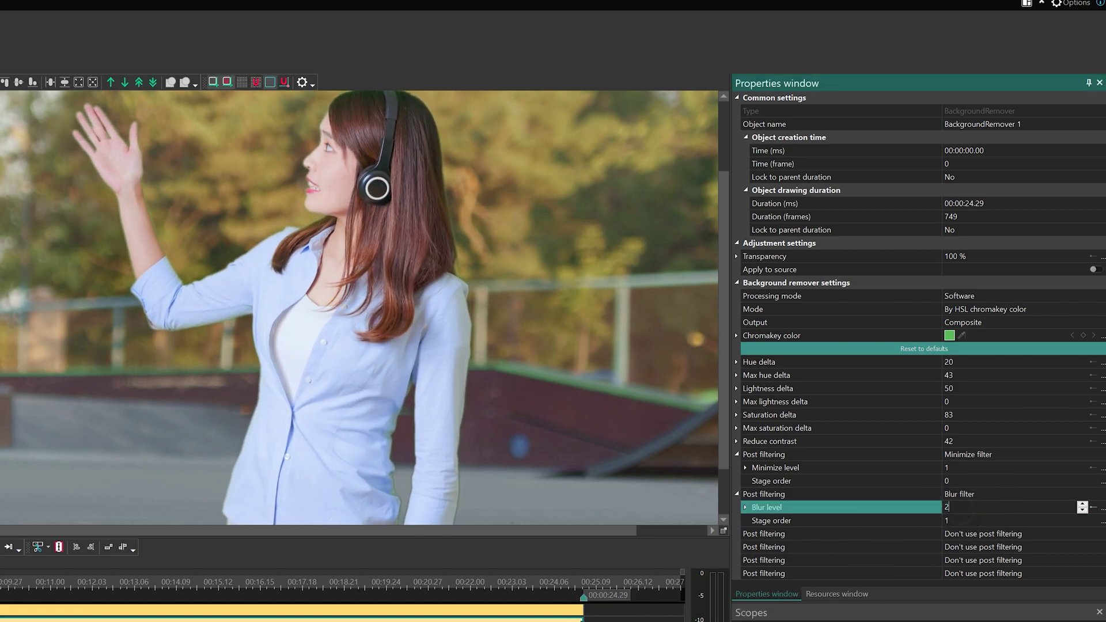
click(134, 478)
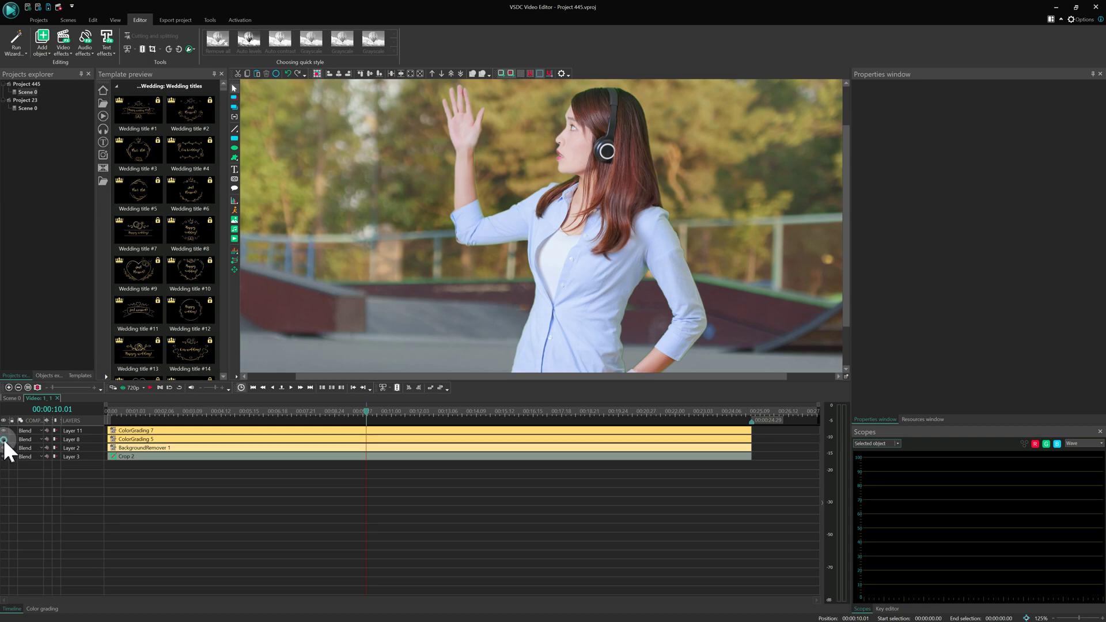
Play the keyed preview and stop it.
click(149, 472)
key(space)
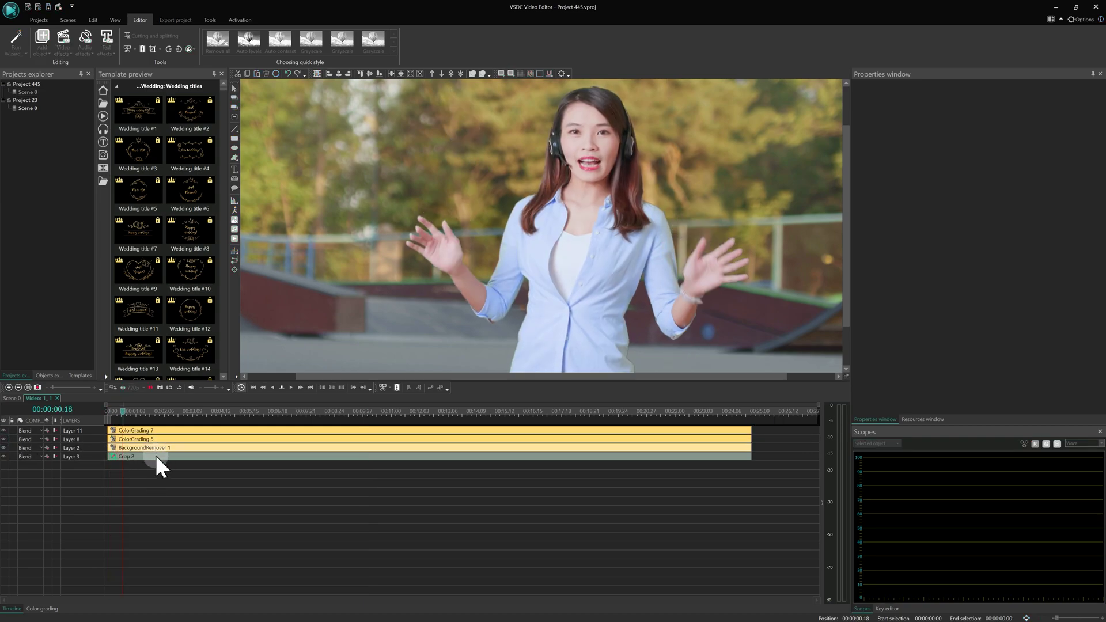
click(156, 456)
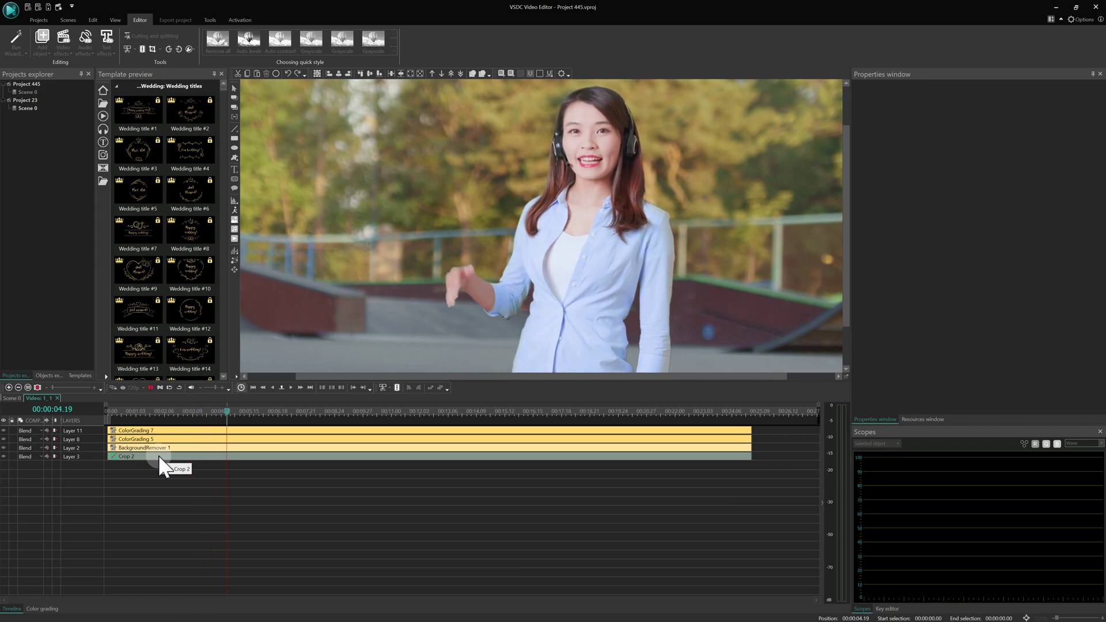
key(space)
Duplicate the green-screen clip onto Layer 16 and open the copy's own timeline.
click(16, 398)
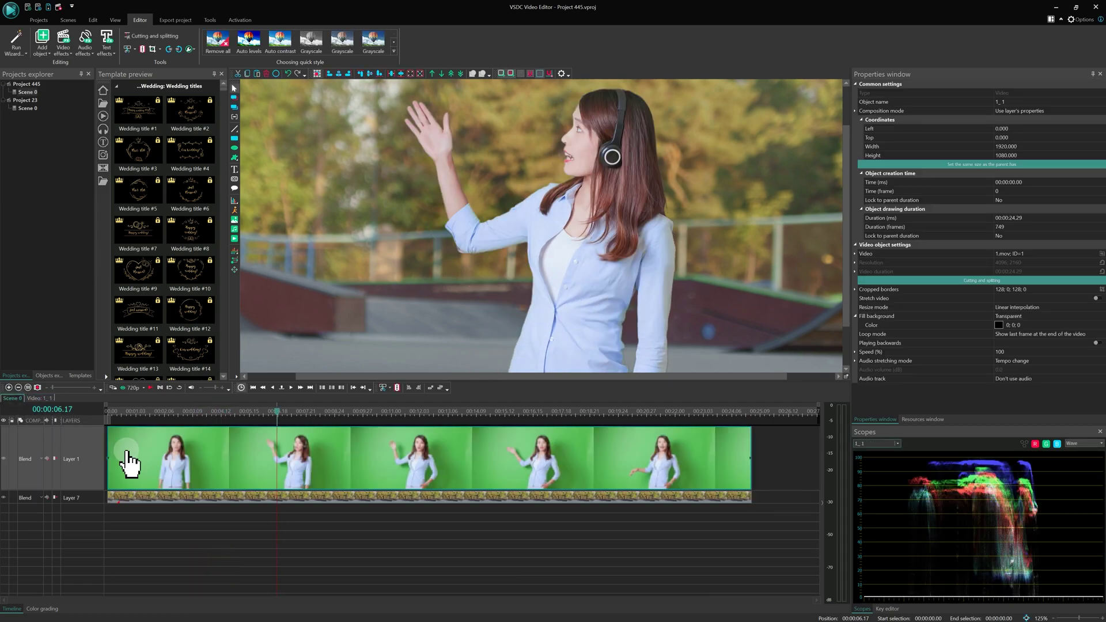
click(272, 474)
right_click(266, 466)
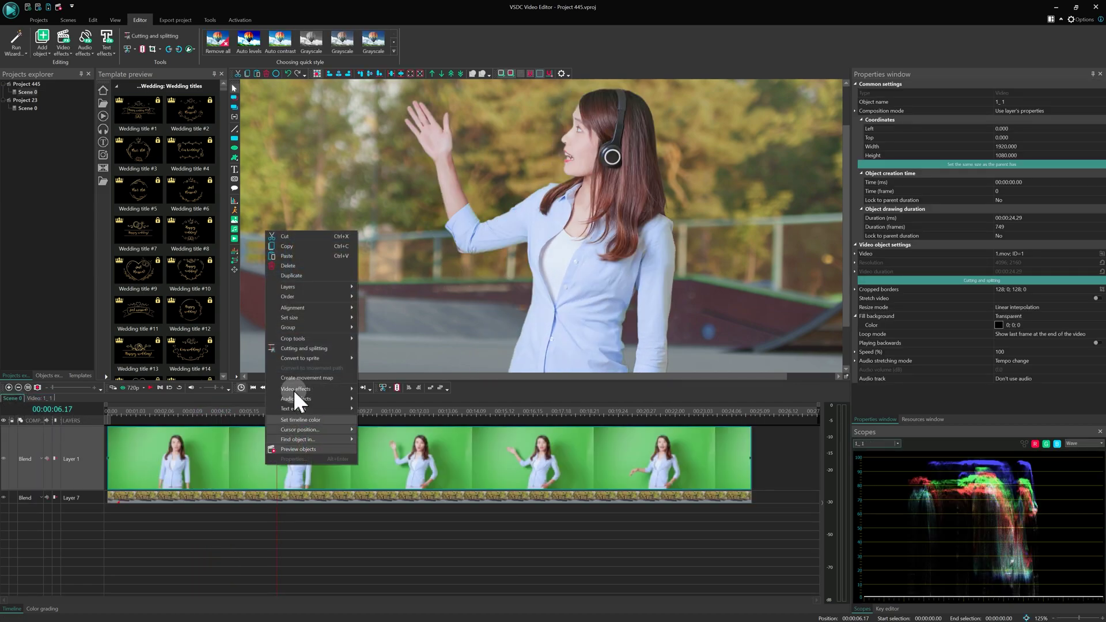
click(317, 274)
click(184, 470)
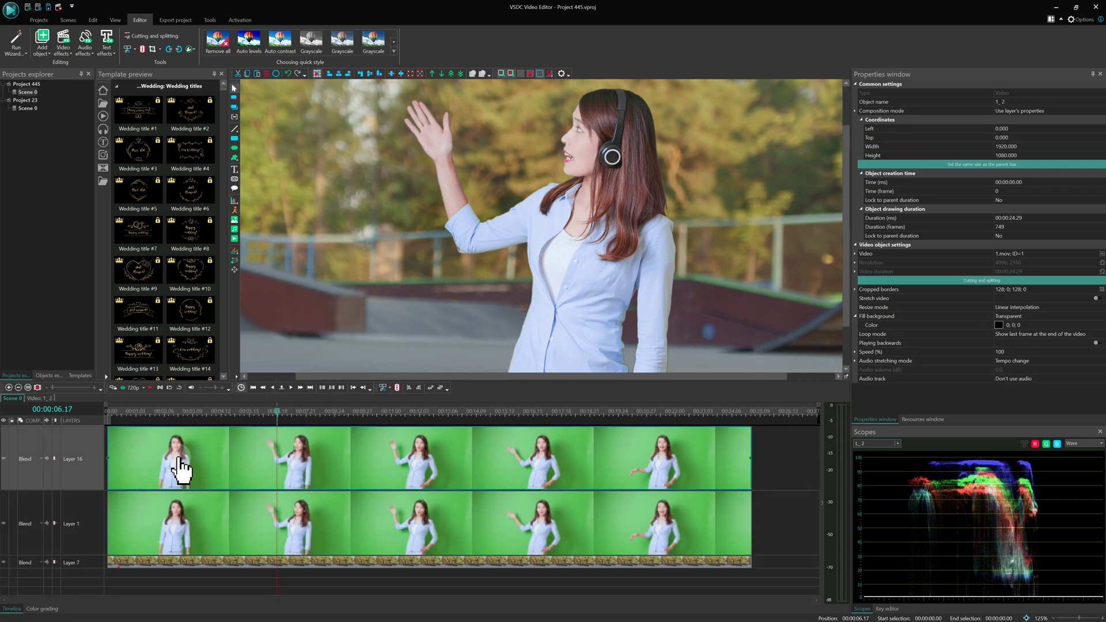
double_click(182, 470)
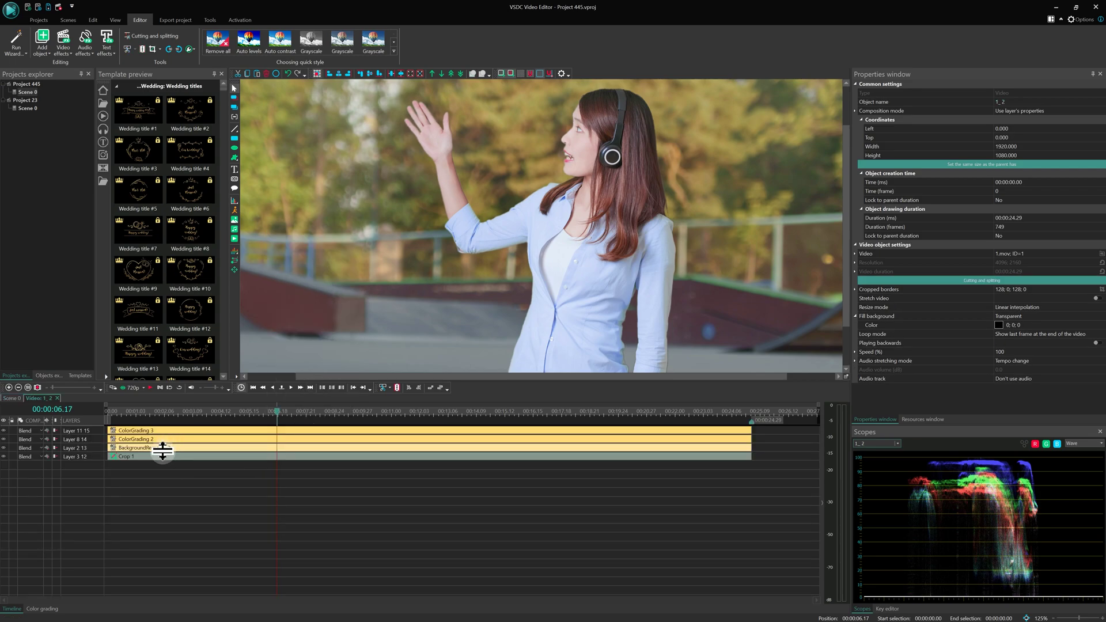
Crop the duplicate's frame down around the woman's head with Crop 1.
click(161, 456)
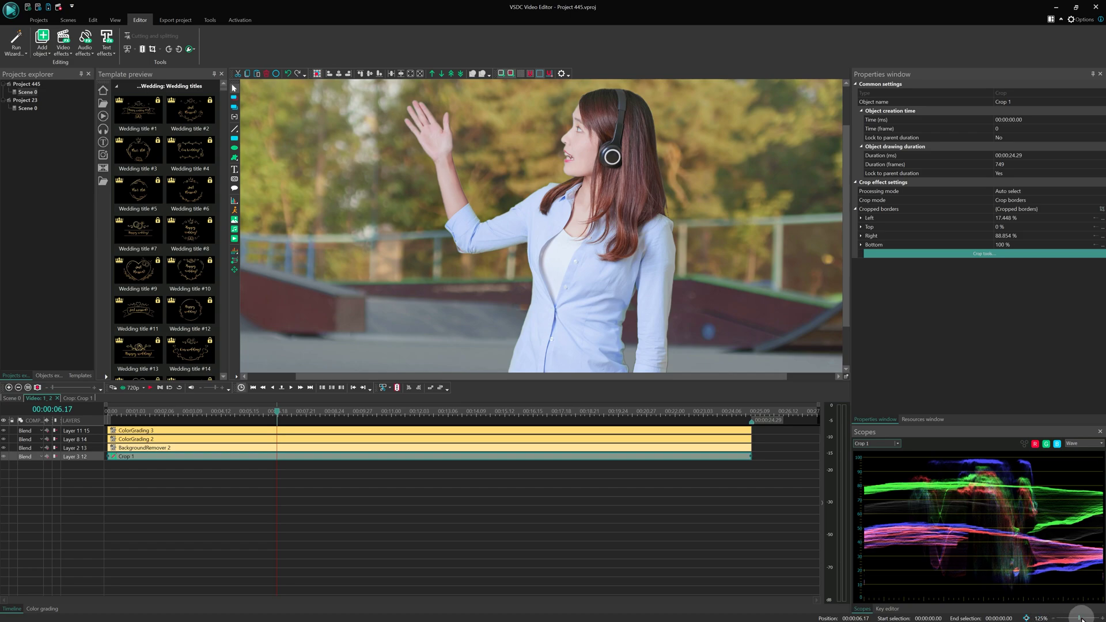
drag(1081, 618, 1073, 618)
click(943, 255)
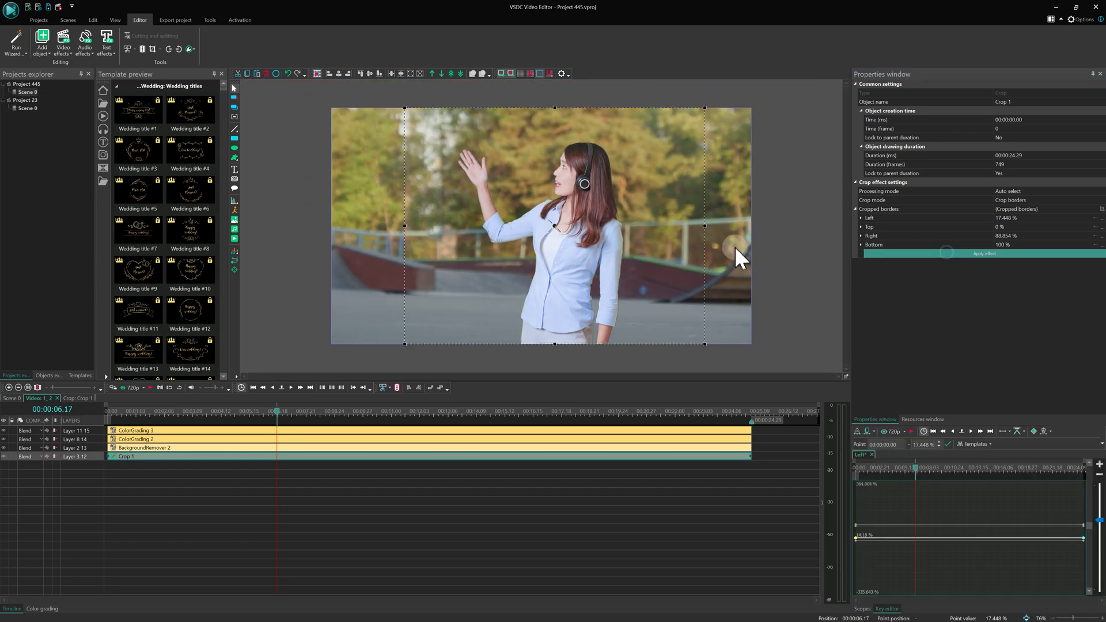
drag(405, 344, 526, 225)
drag(696, 167, 632, 179)
Finish narrowing the head crop, then set Hue delta 87/49 and Lightness delta 35/39.
drag(632, 180, 579, 168)
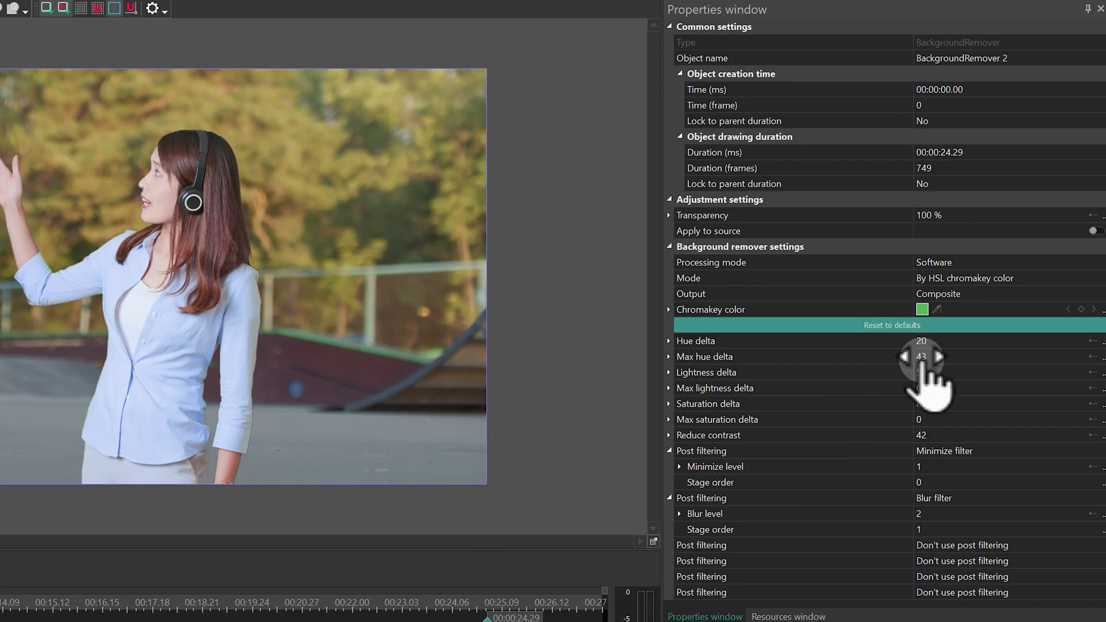
click(830, 343)
click(925, 341)
text(87)
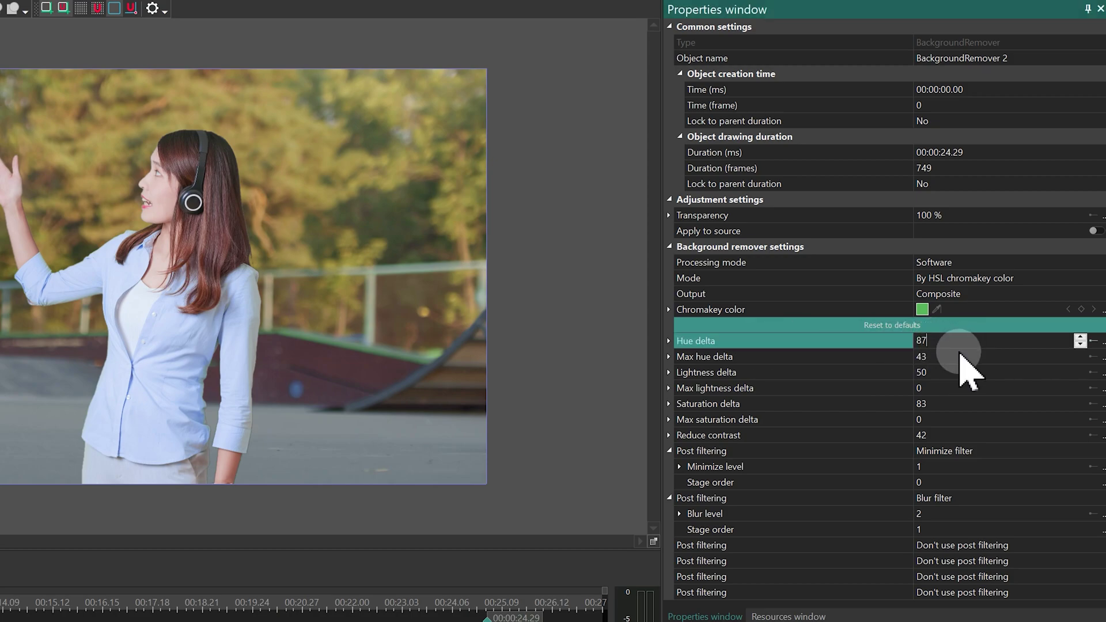
click(956, 356)
text(49)
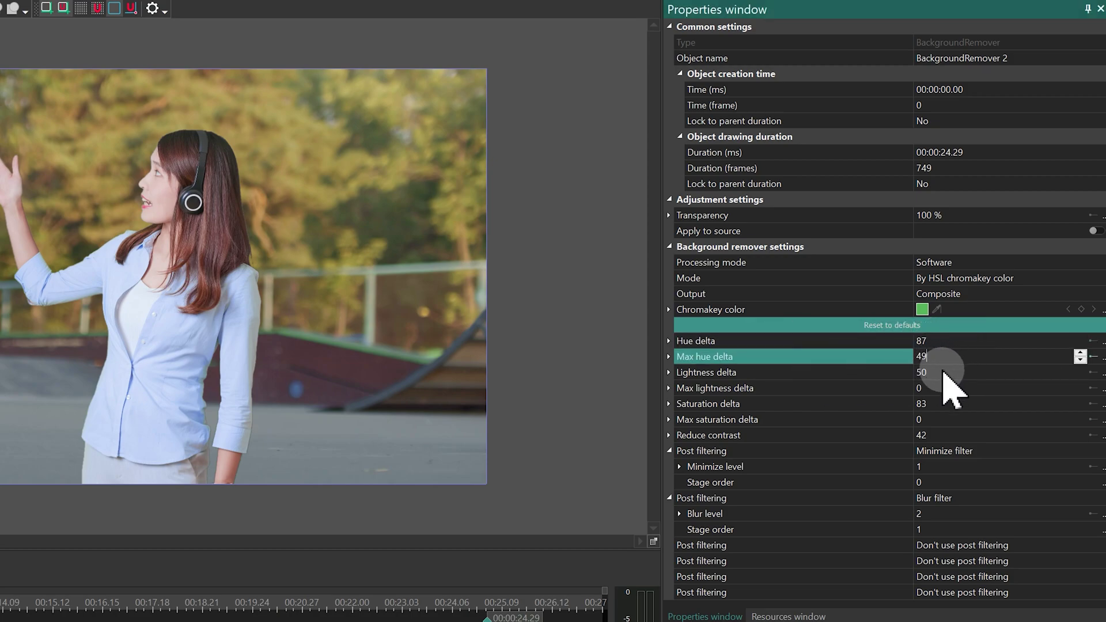
click(932, 374)
text(35)
click(960, 387)
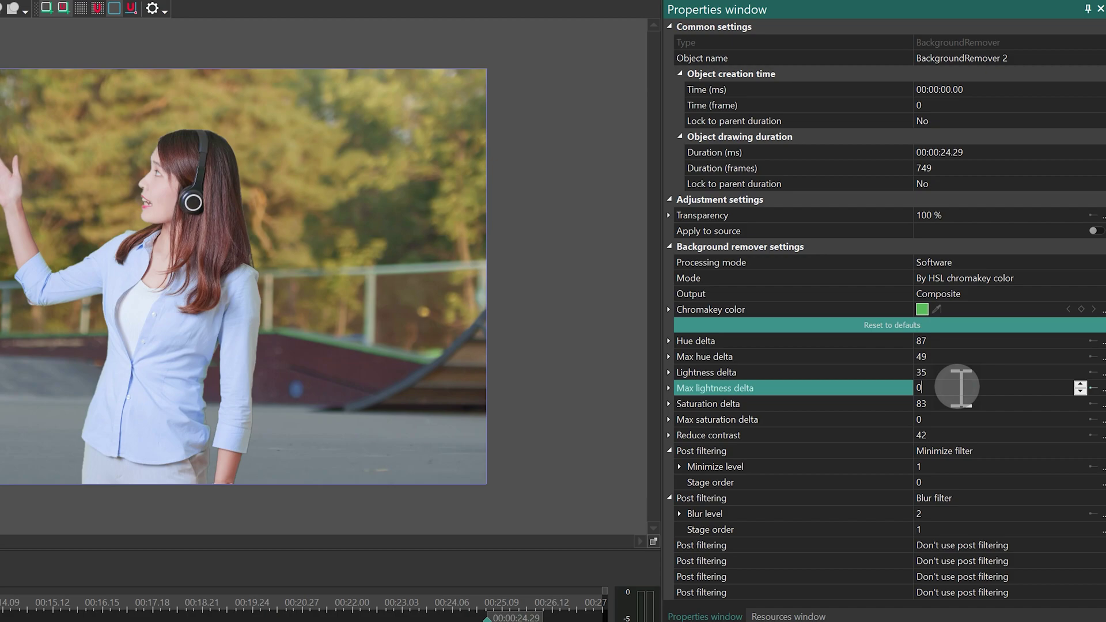
text(39)
Set Saturation delta 40, Max saturation delta 77, Reduce contrast 36 and Minimize level 3.
click(951, 403)
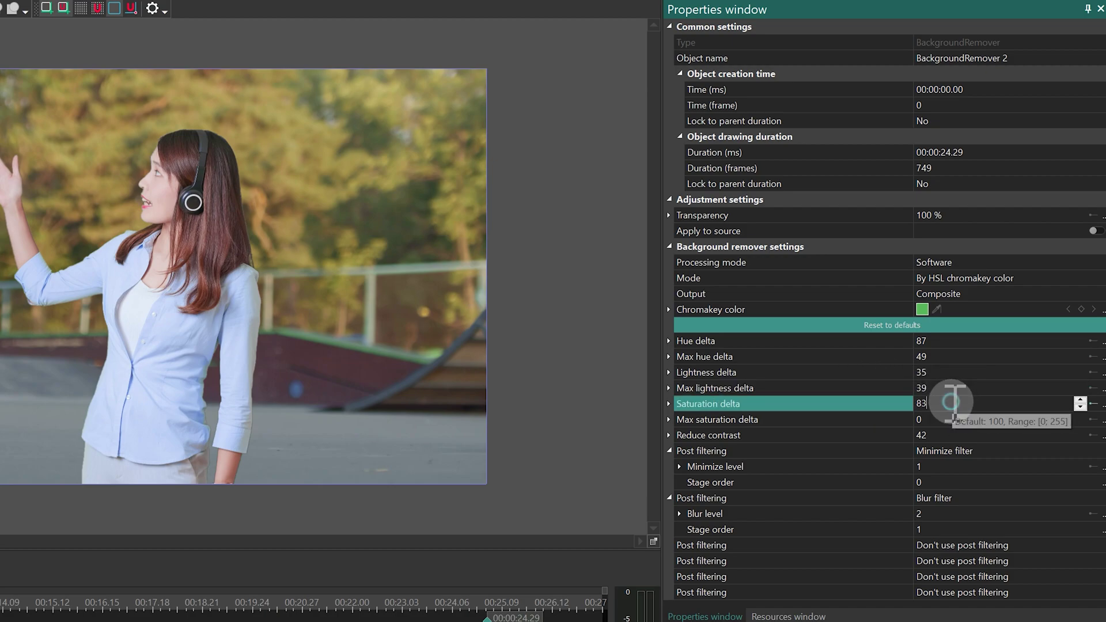
text(48)
click(951, 420)
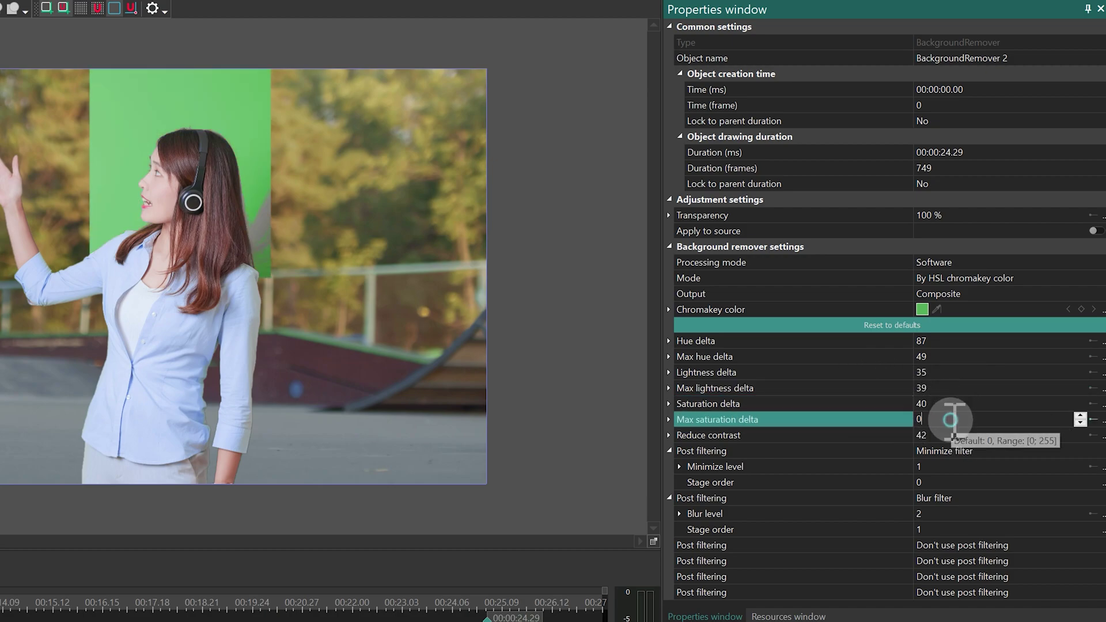
text(77)
click(959, 435)
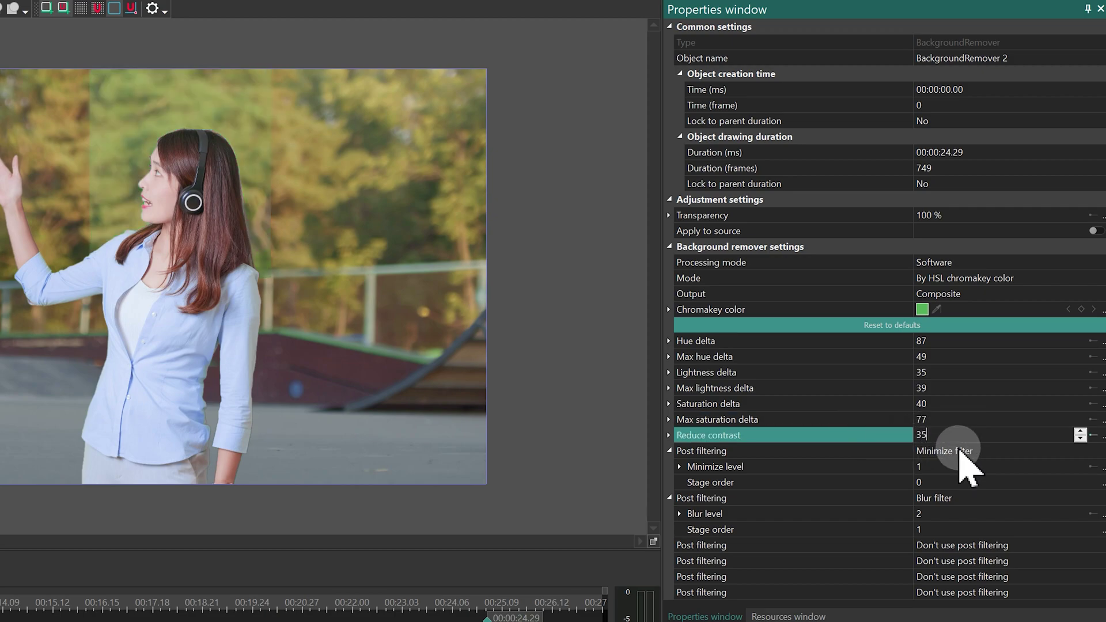
key(BackSpace)
key(BackSpace)
text(36)
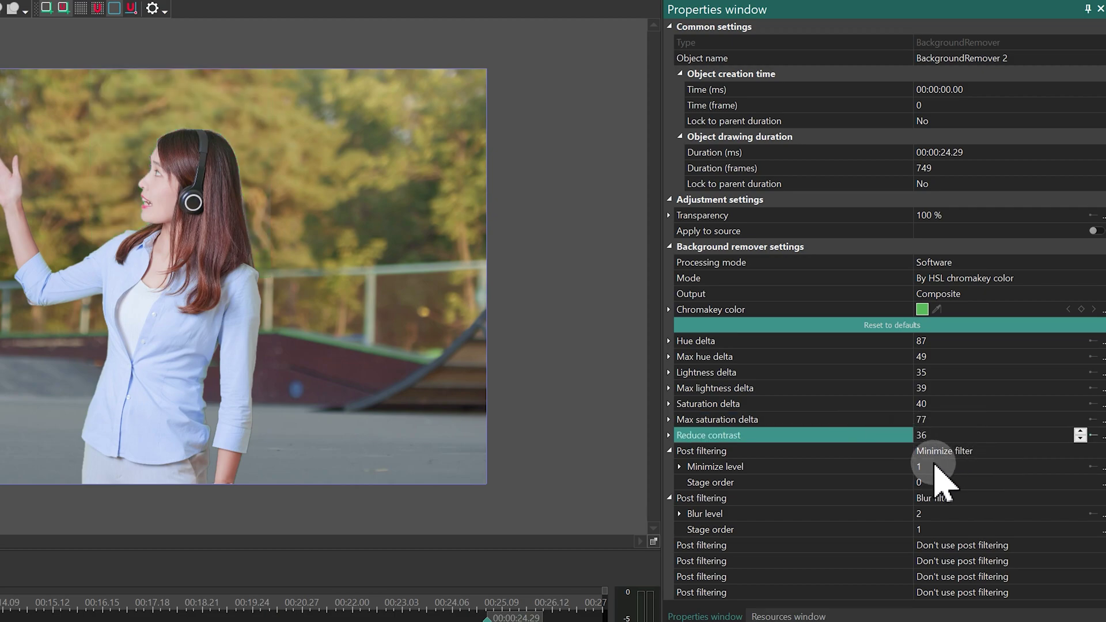
click(873, 466)
text(3)
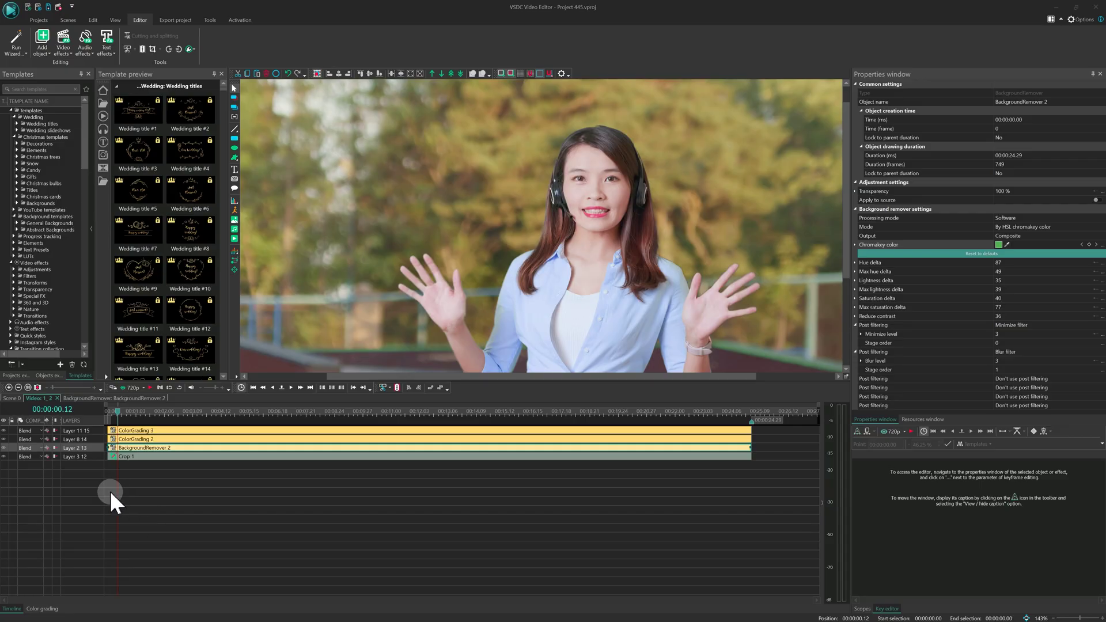
On Scene 0, hide then reshow Layer 1 to compare the head copy alone and over the full body.
click(12, 398)
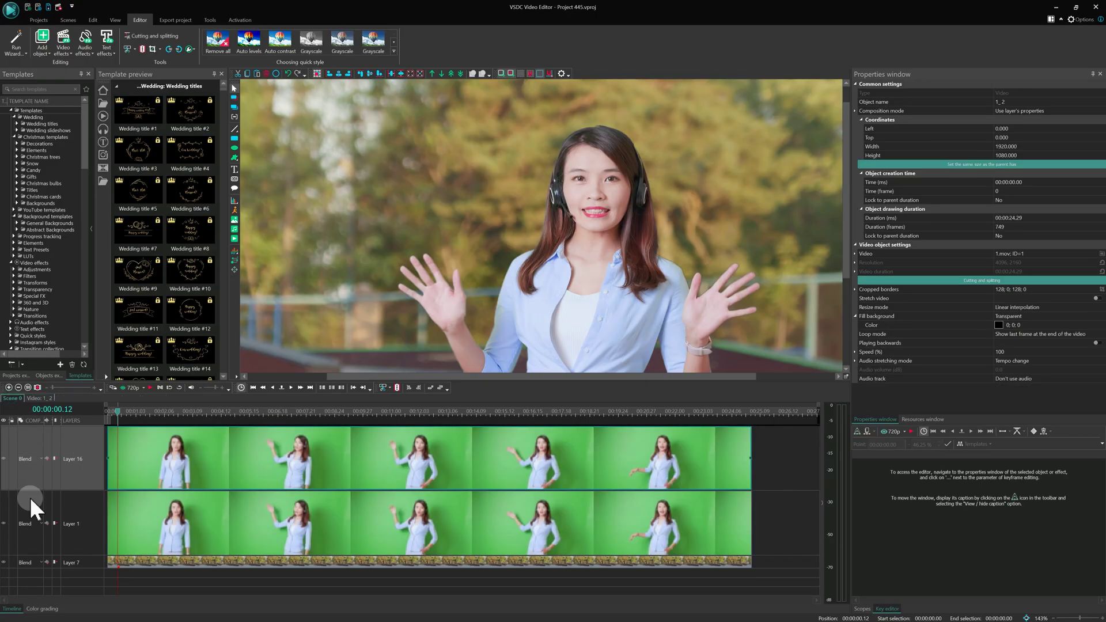
click(5, 524)
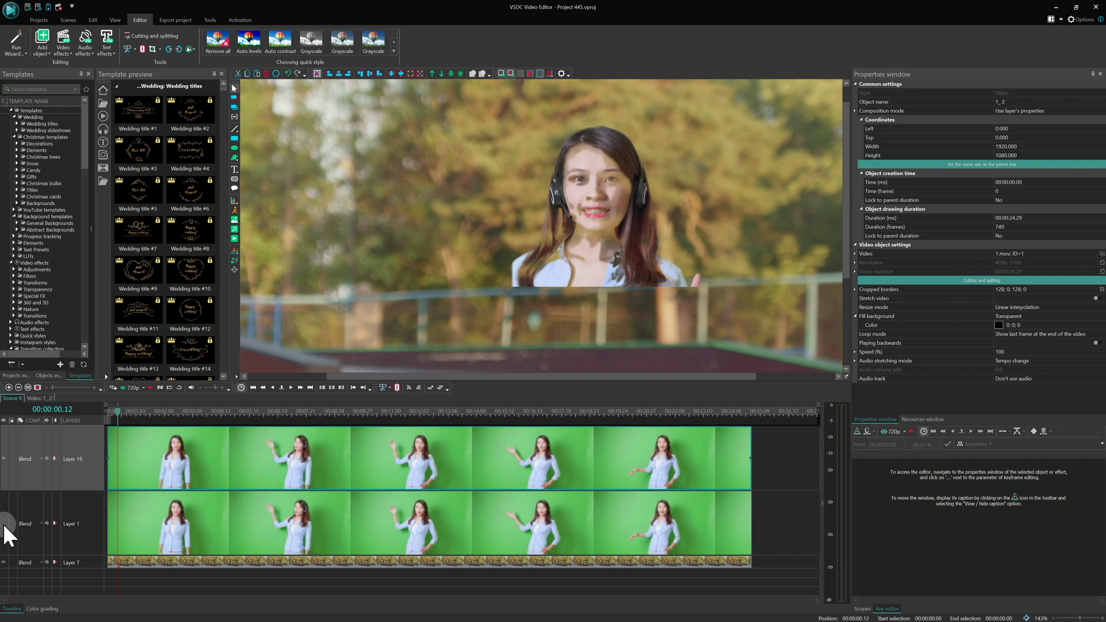
click(4, 524)
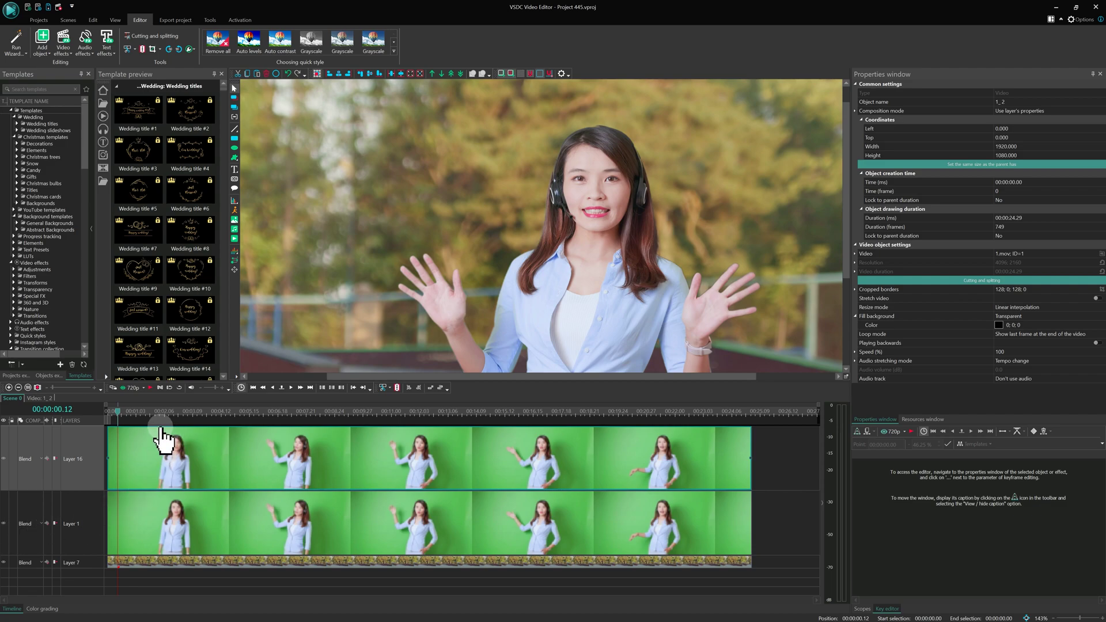
click(128, 561)
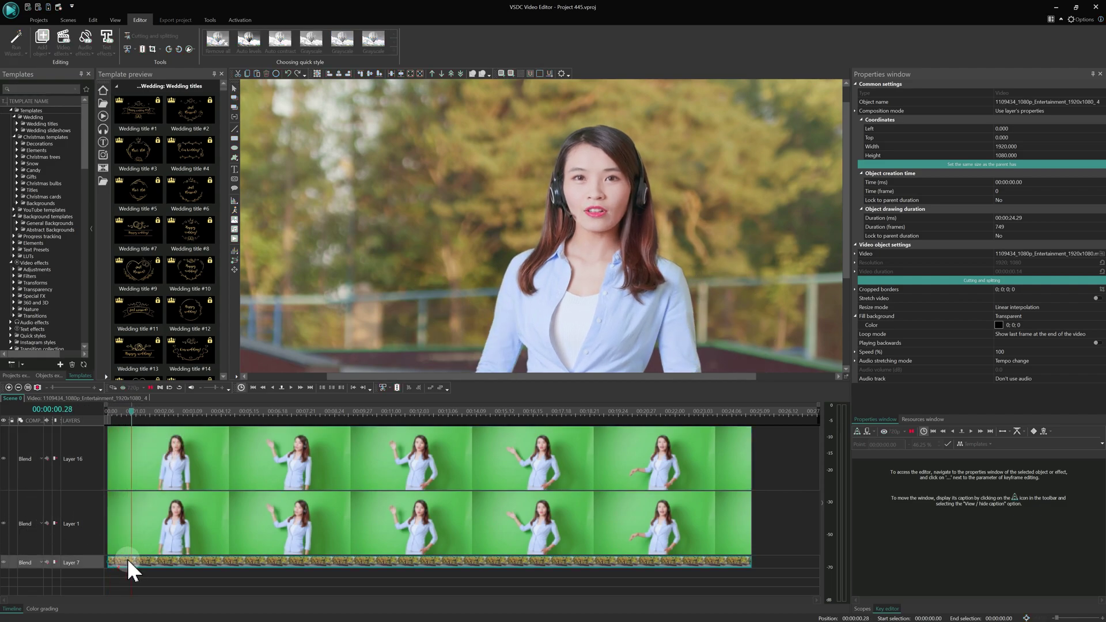